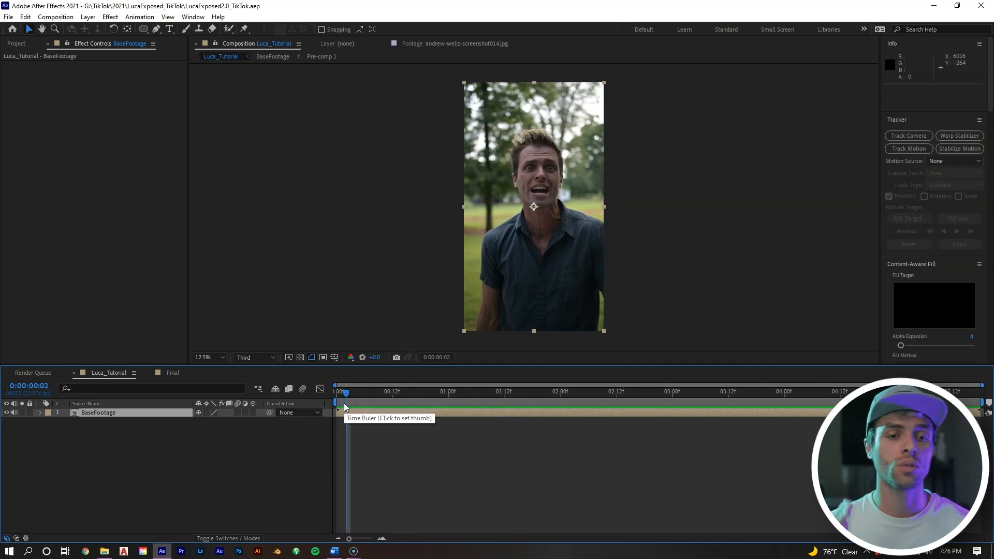
Step: Apply the Boris FX Mocha Pro effect to the BaseFootage layer
left_click_drag(347, 399, 631, 399)
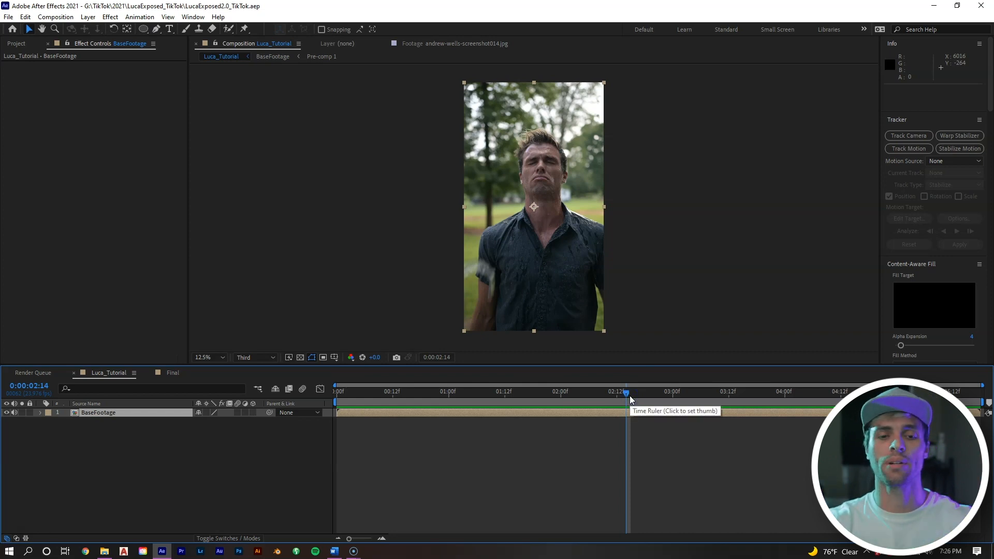
left_click_drag(614, 399, 310, 409)
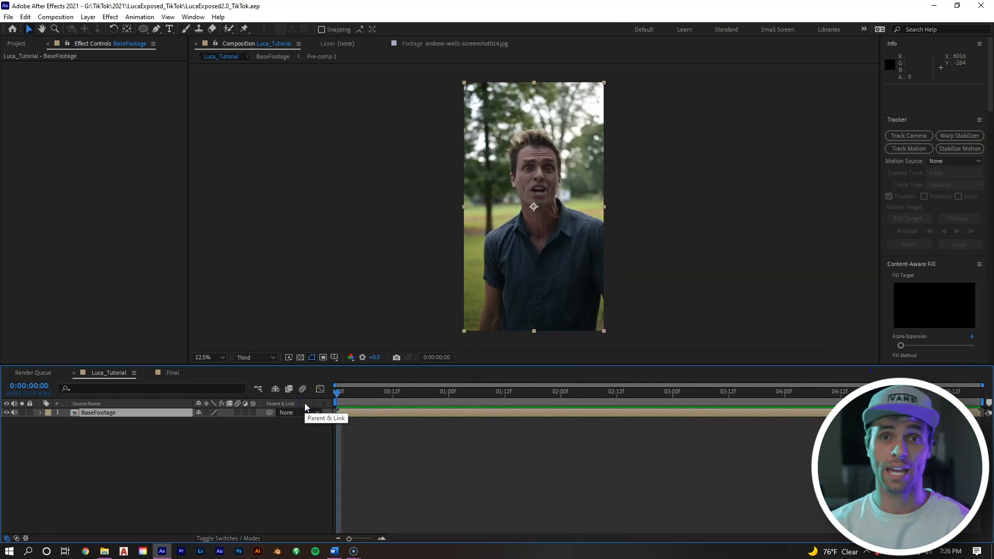
left_click(471, 392)
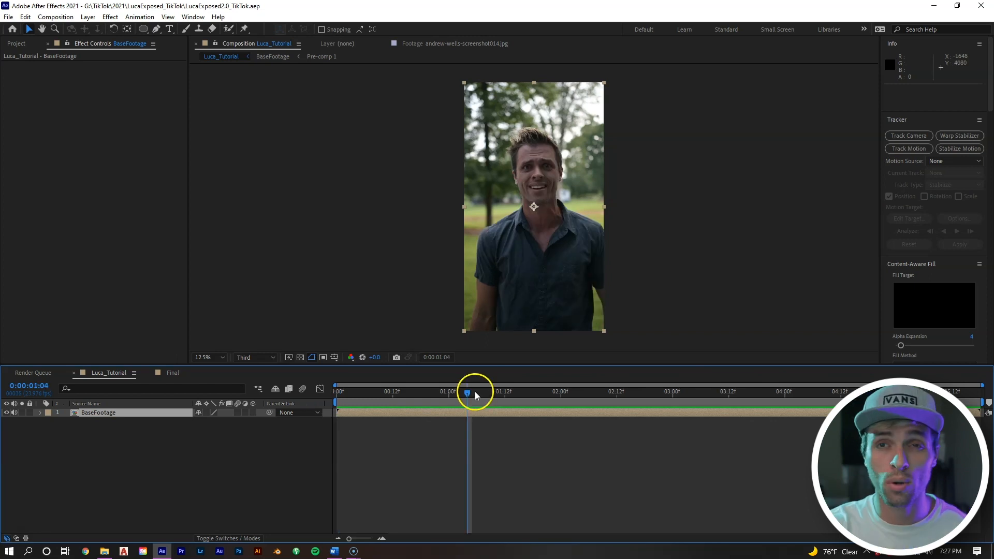
left_click_drag(468, 395, 585, 401)
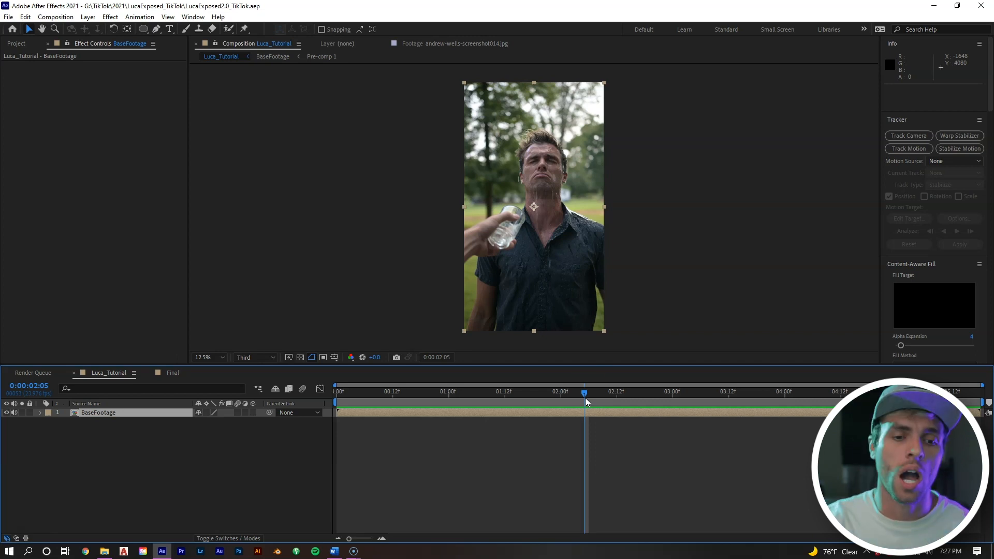
right_click(441, 415)
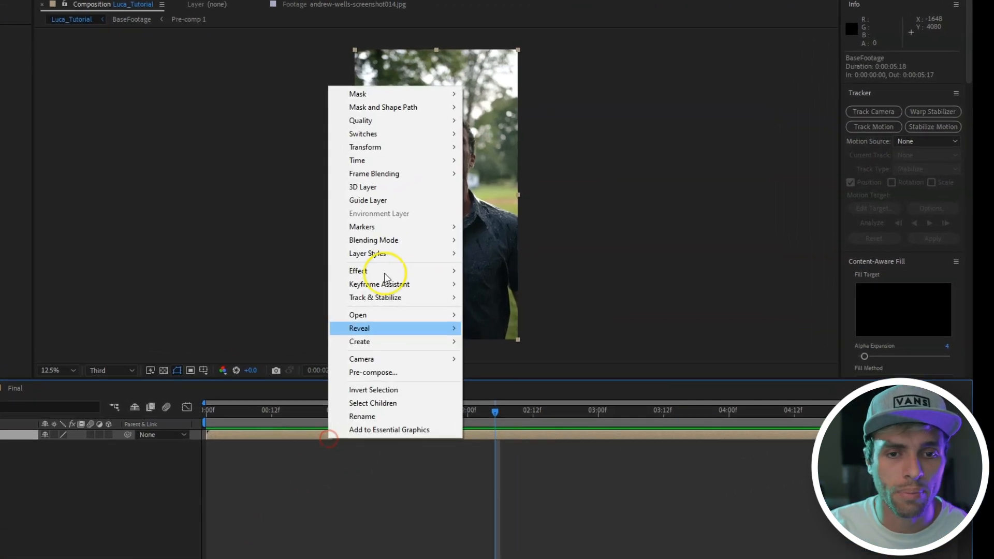
mouse_move(408, 271)
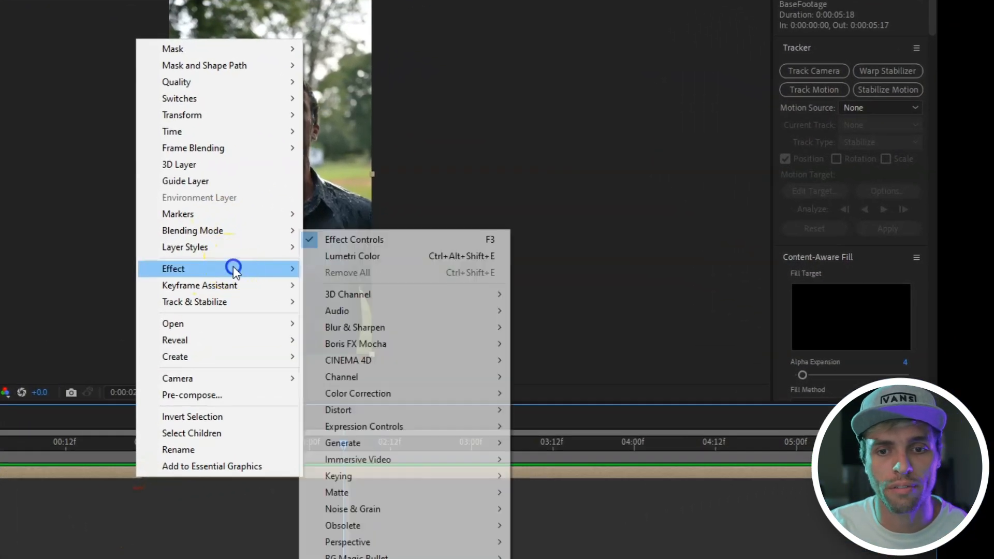
mouse_move(402, 342)
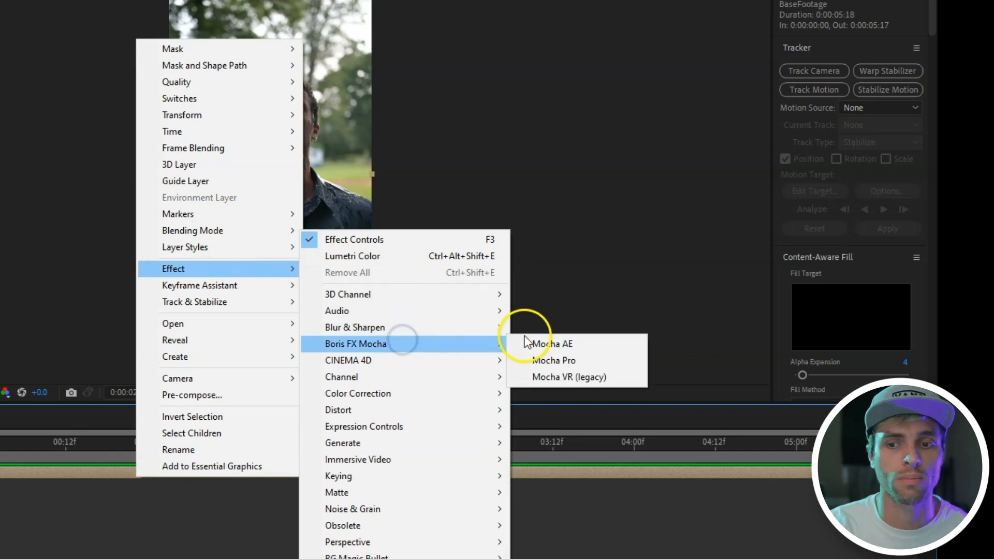
left_click(551, 361)
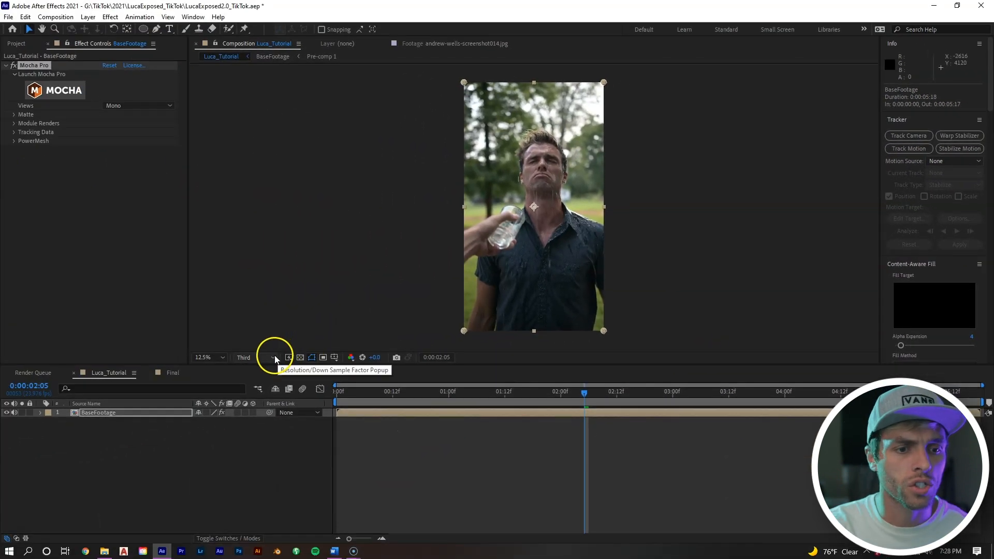
Step: Set the composition preview resolution to Full and launch Mocha Pro from the BaseFootage effect
left_click(275, 359)
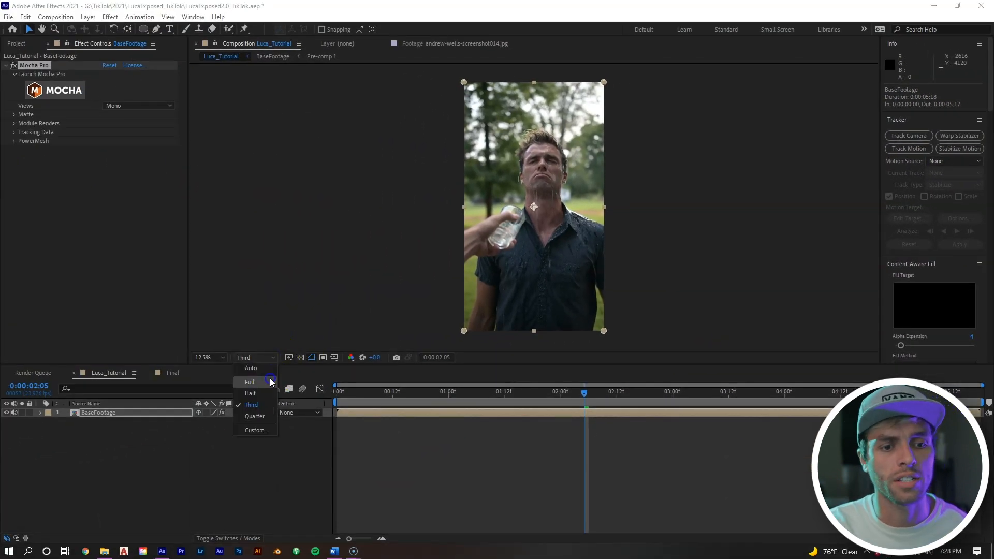
left_click(268, 380)
left_click(56, 101)
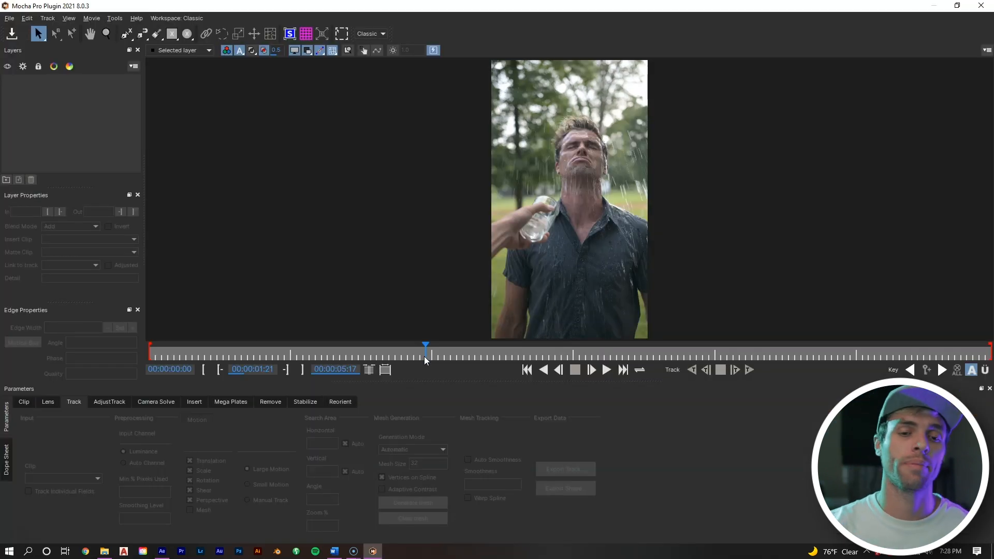
Step: Move the Mocha playhead to the reference frame at 00:00:04:15, where the man faces the camera
left_click_drag(426, 352, 480, 355)
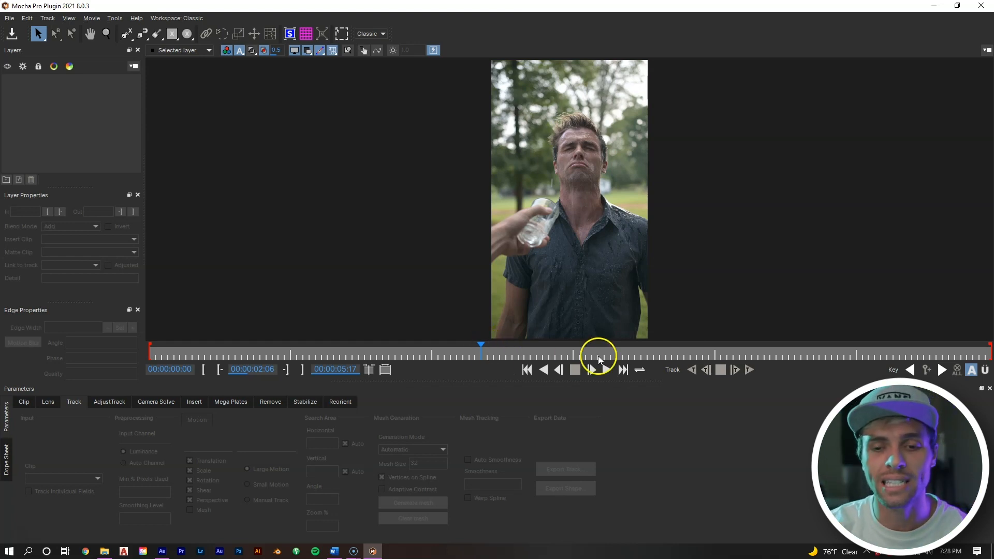
left_click(745, 354)
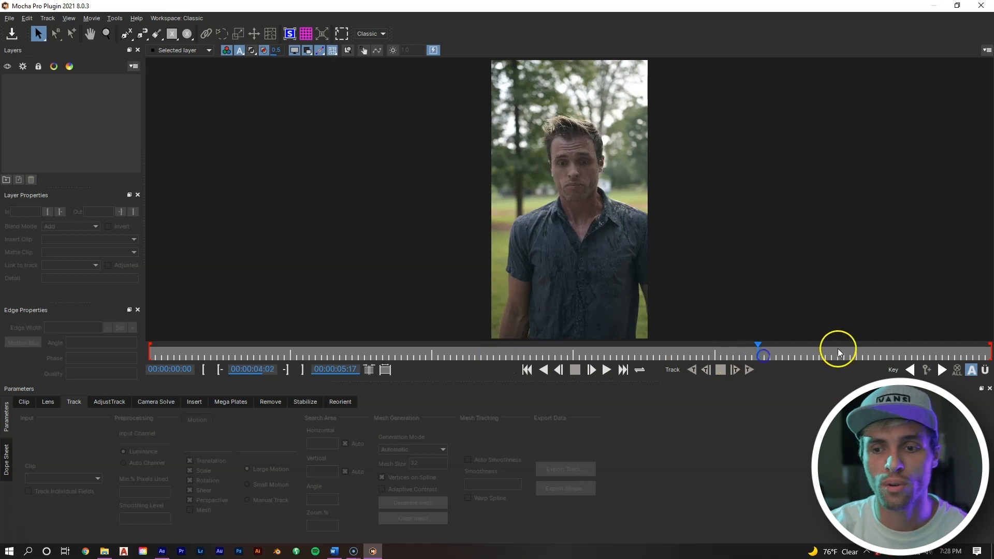
left_click(873, 352)
left_click(847, 351)
left_click(831, 356)
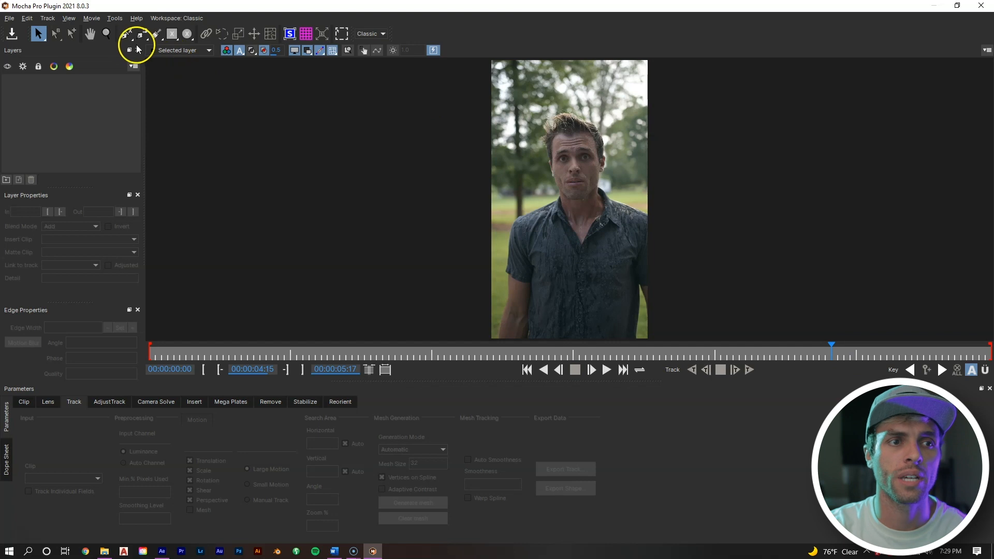
Step: Draw a closed X-spline around the man's face, from the hairline down along the jaw and chin
left_click(126, 37)
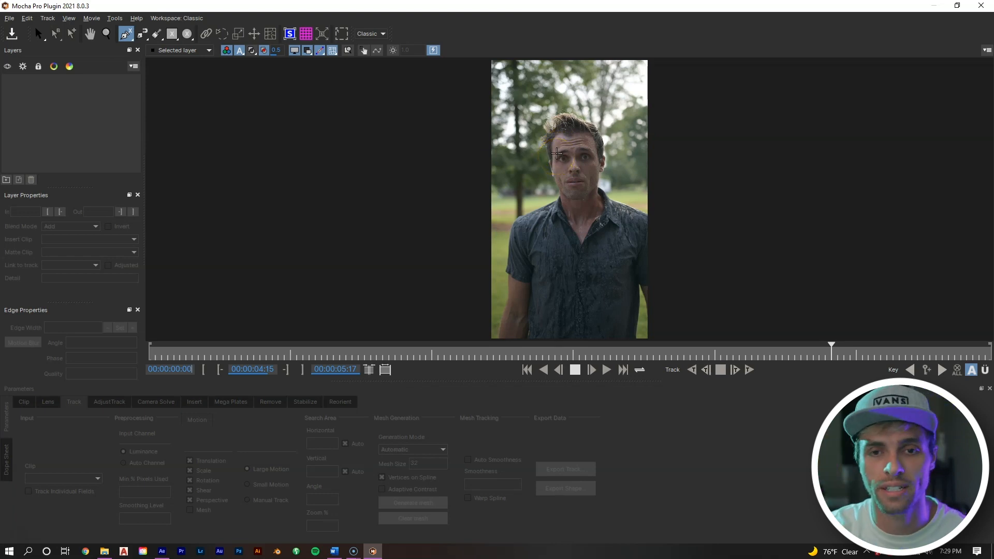
left_click(555, 146)
left_click(554, 171)
left_click(564, 193)
left_click(574, 197)
left_click(584, 196)
left_click(597, 181)
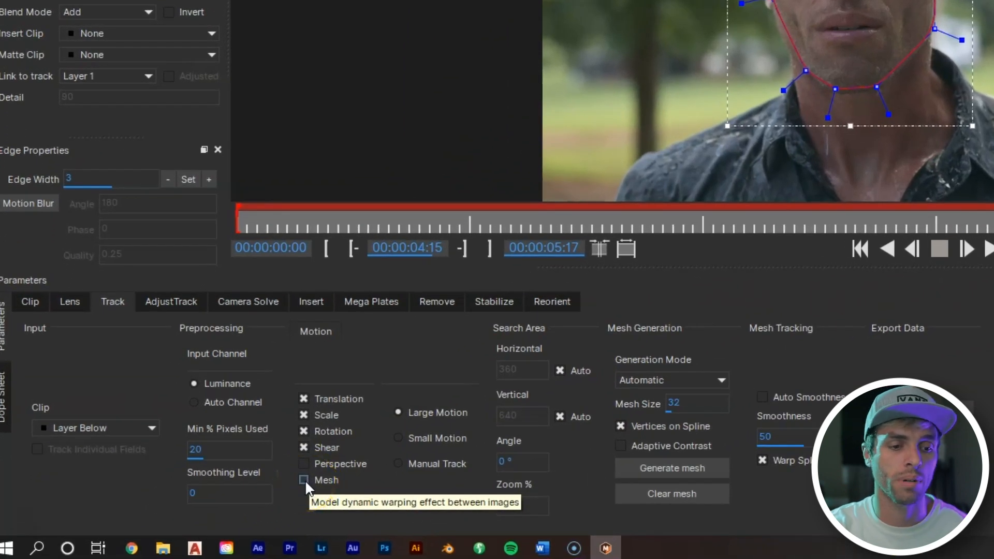
Step: Enable Mesh motion tracking and generate the face mesh with the Uniform generation mode
left_click(305, 480)
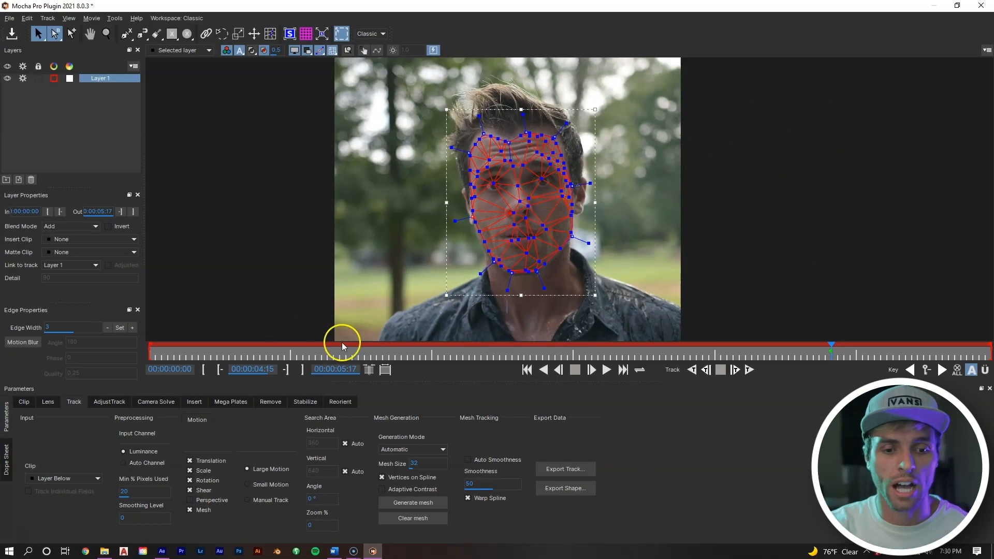
mouse_move(346, 343)
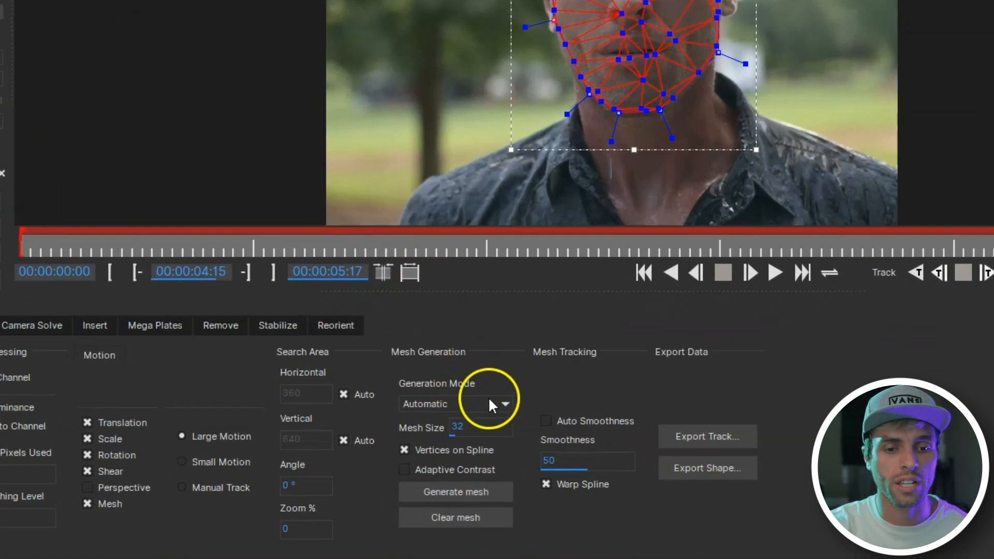
left_click(490, 399)
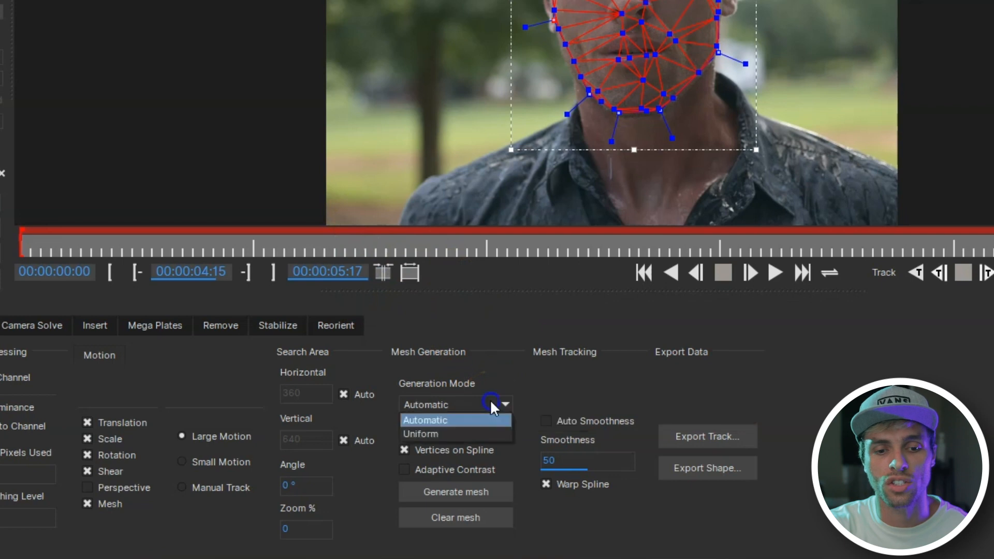
left_click(463, 433)
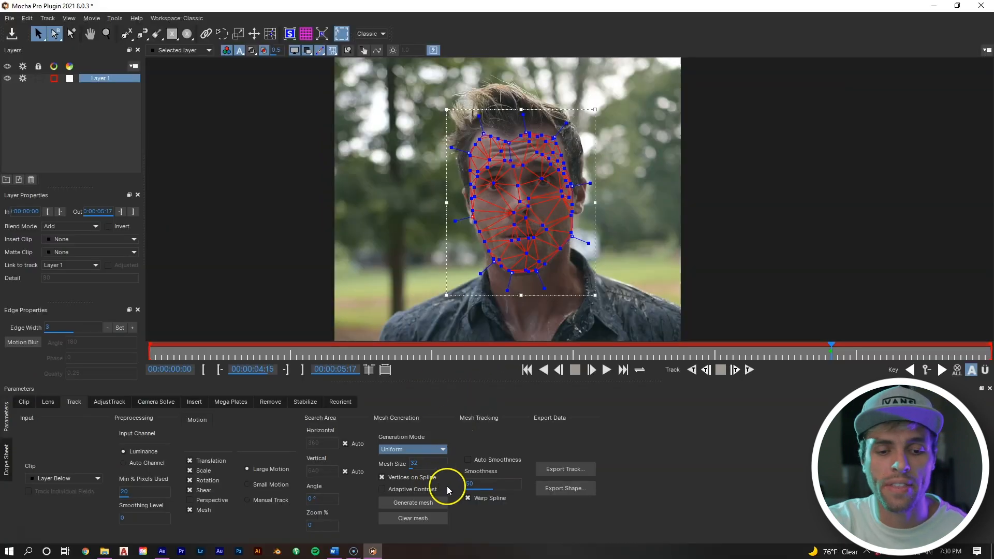
left_click(417, 503)
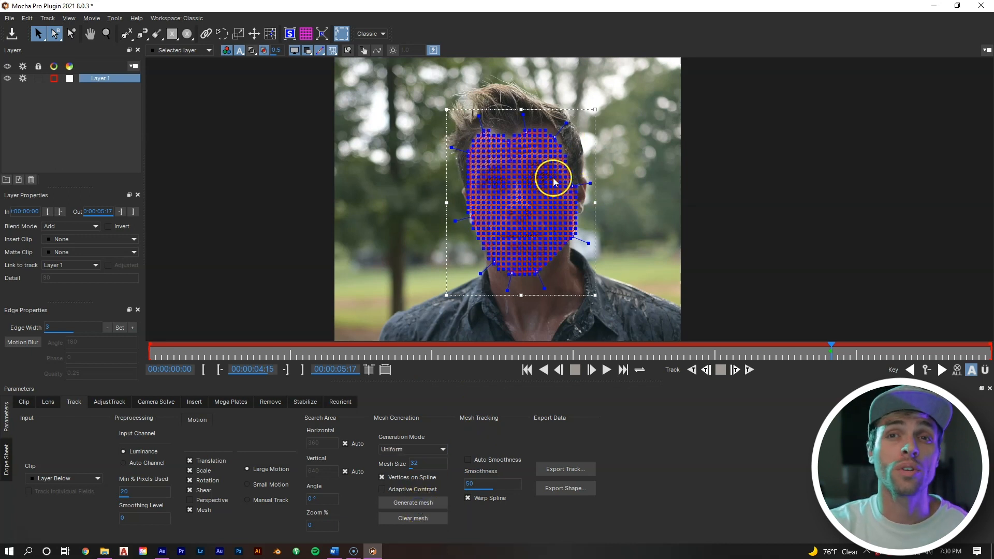
Step: Examine up close how the mesh vertices sit against the spline along the forehead and temple
key("z")
left_click(569, 161)
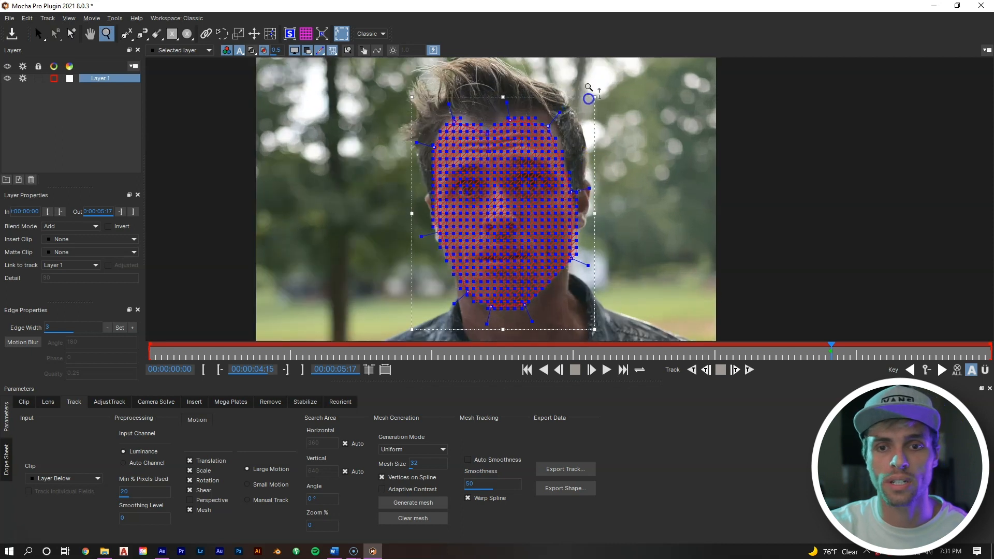
left_click_drag(588, 87, 599, 44)
left_click_drag(578, 159, 574, 50)
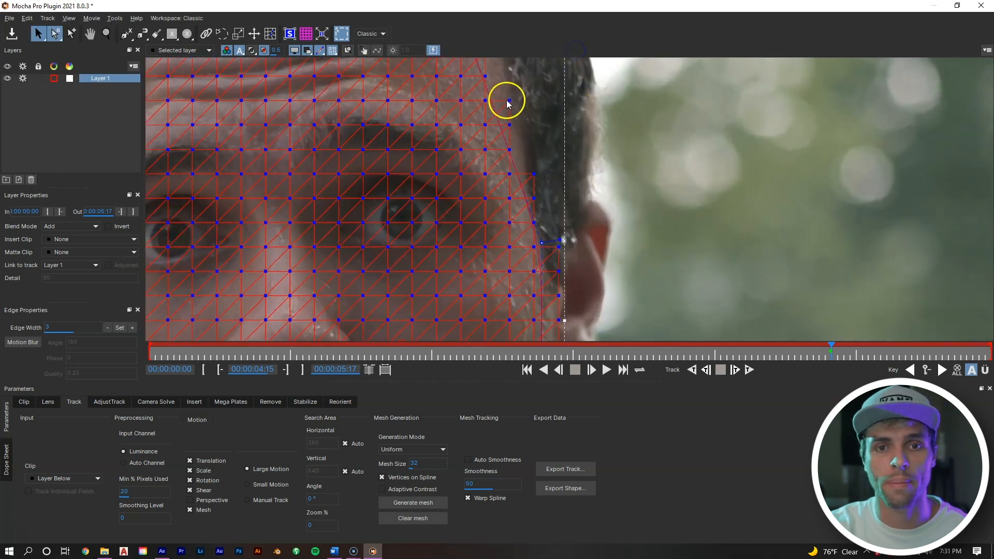
key("x")
left_click_drag(514, 80, 577, 250)
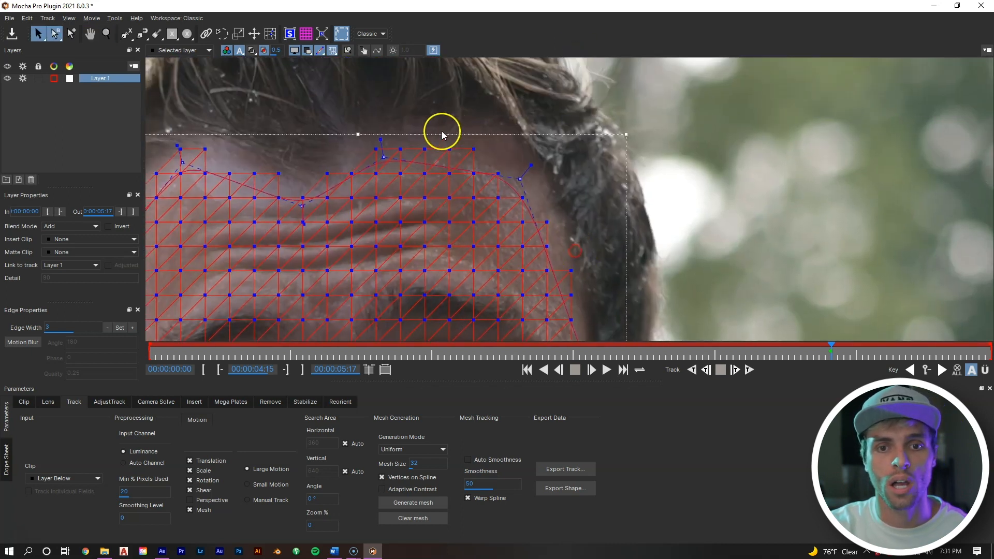
key("x")
left_click_drag(520, 166, 521, 169)
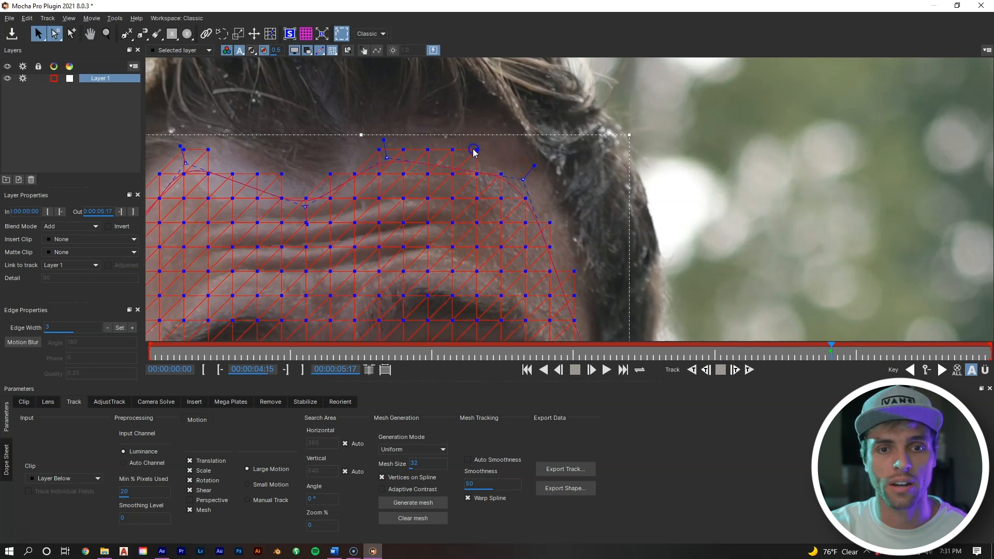
key("x")
left_click_drag(304, 184, 441, 177)
key("z")
left_click_drag(509, 155, 499, 183)
key("x")
key("x")
key("z")
key("x")
left_click(459, 310)
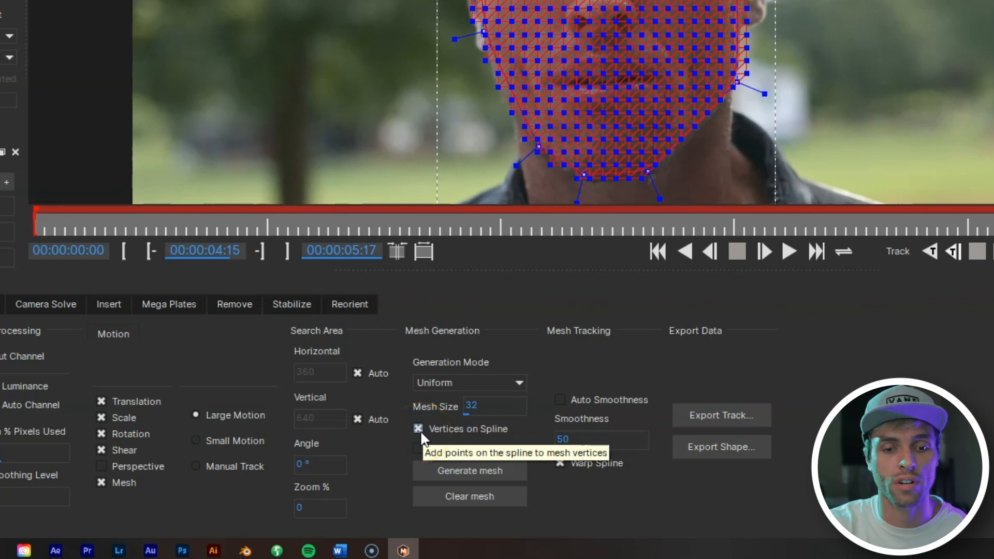
Step: Regenerate the face mesh with Vertices on Spline turned off and track it forward to the clip's end
left_click(419, 429)
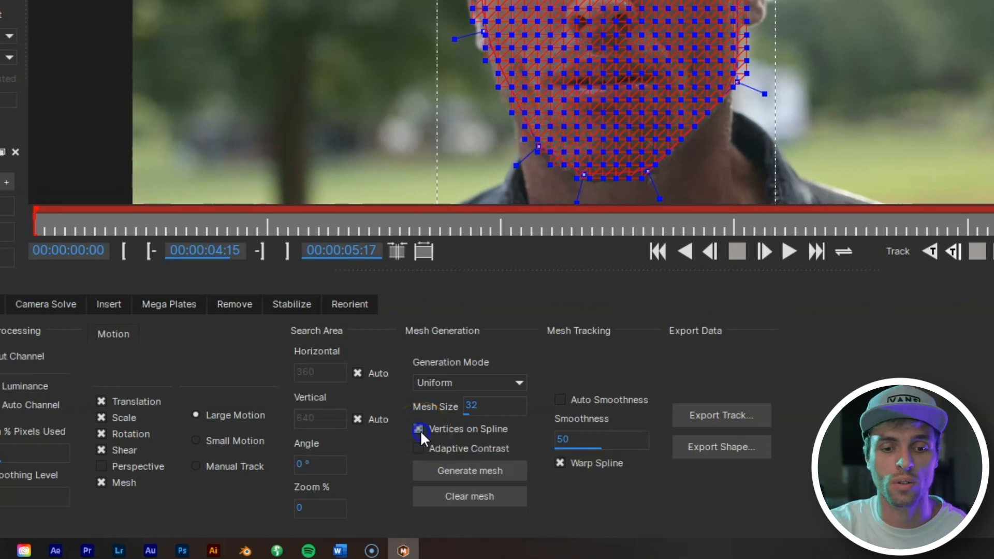
left_click(466, 472)
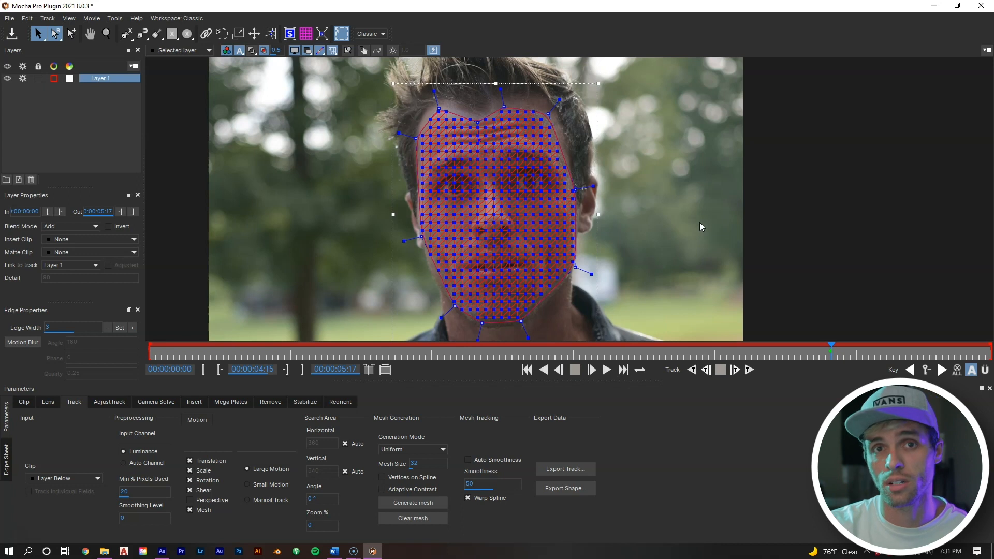
left_click(747, 370)
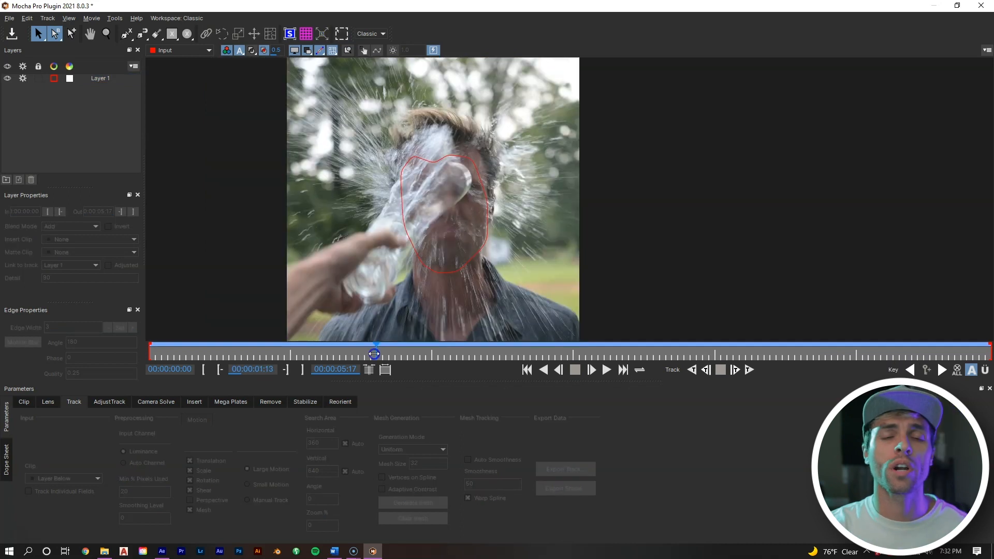
Step: Set Layer 1's in point to 00:00:01:19, just after the water splash clears the face
left_click_drag(372, 352, 414, 352)
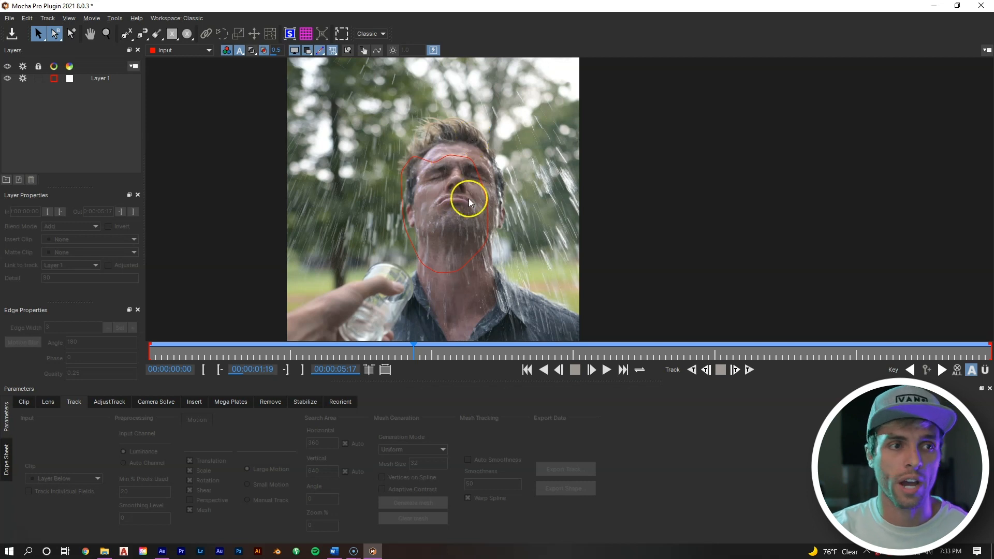
left_click(110, 78)
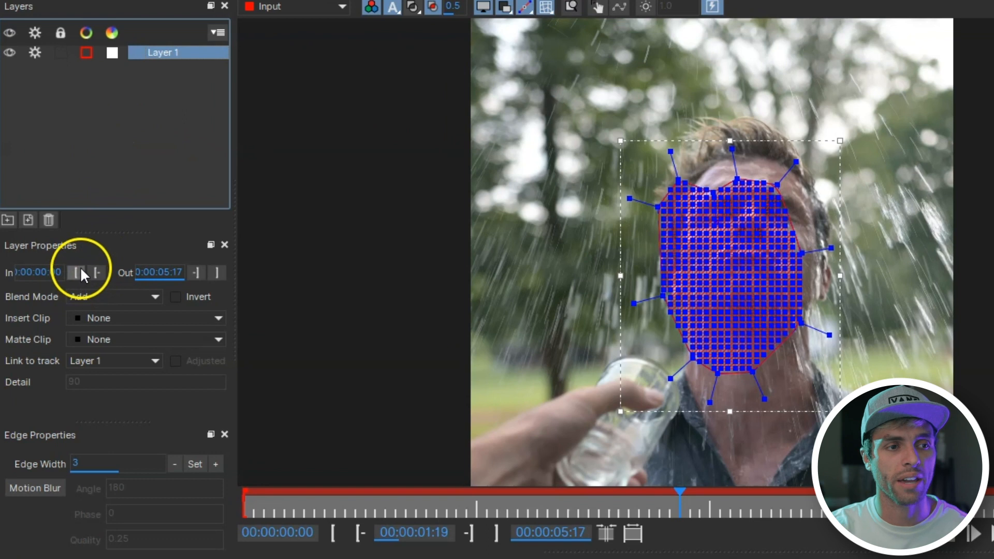
left_click(80, 268)
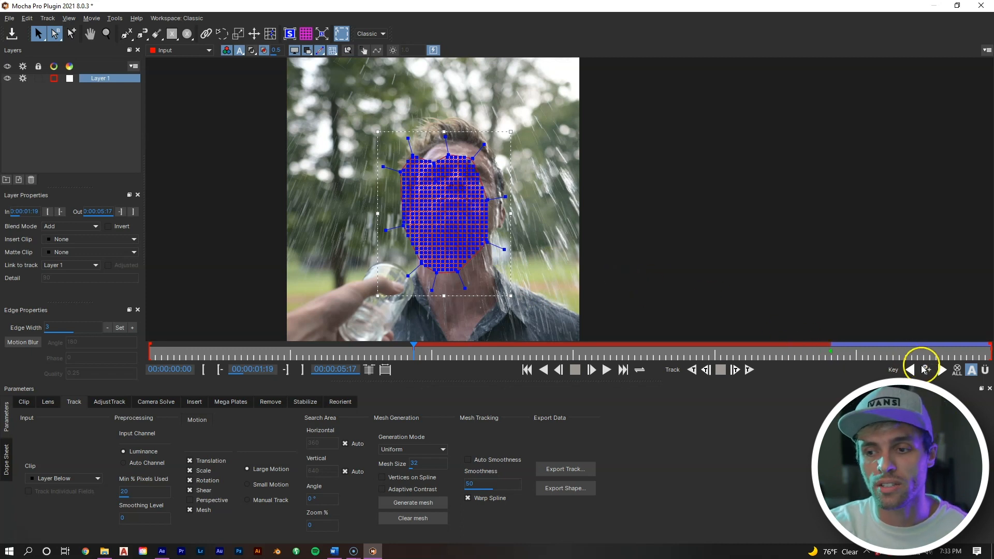
Step: Track Layer 1 backward from its 00:00:04:15 keyframe to the in point and review the tracked mesh
left_click(940, 369)
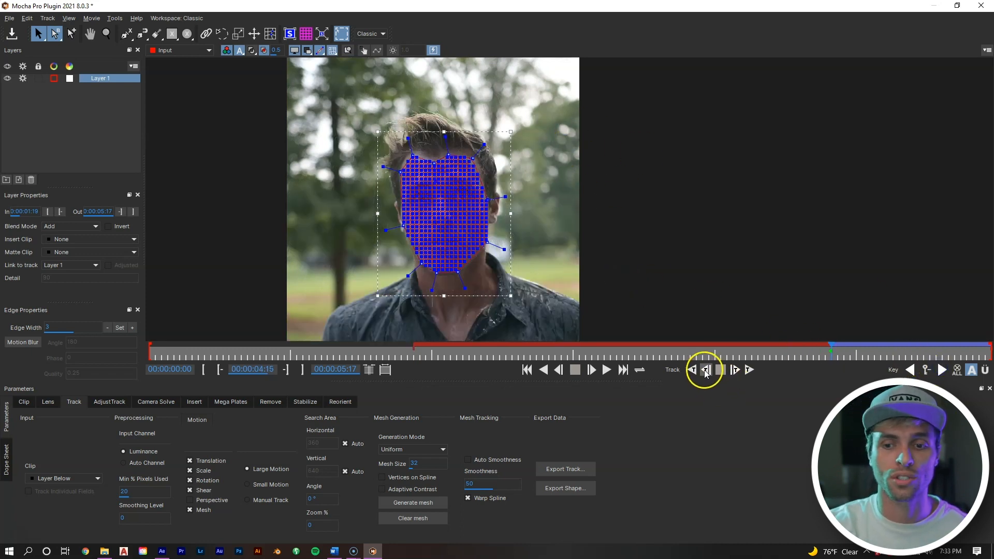
left_click(698, 371)
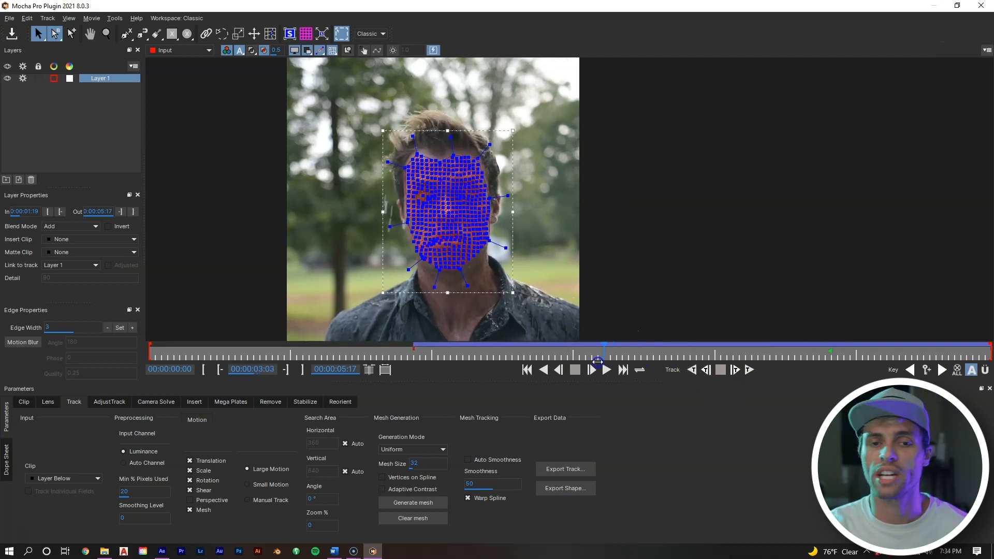
left_click_drag(567, 361, 469, 354)
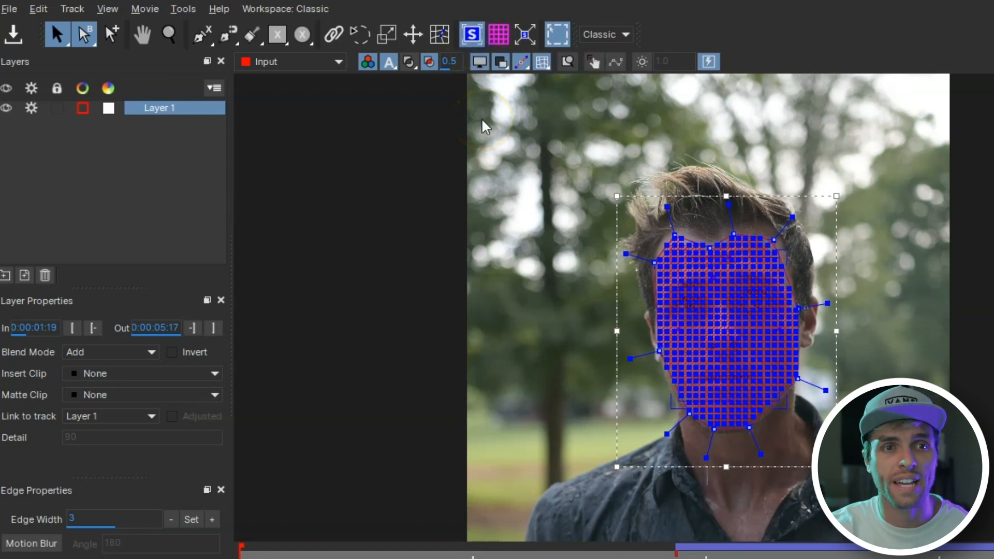
Step: Align Layer 1's planar surface to the full image dimensions at frame 00:00:04:15
left_click(526, 40)
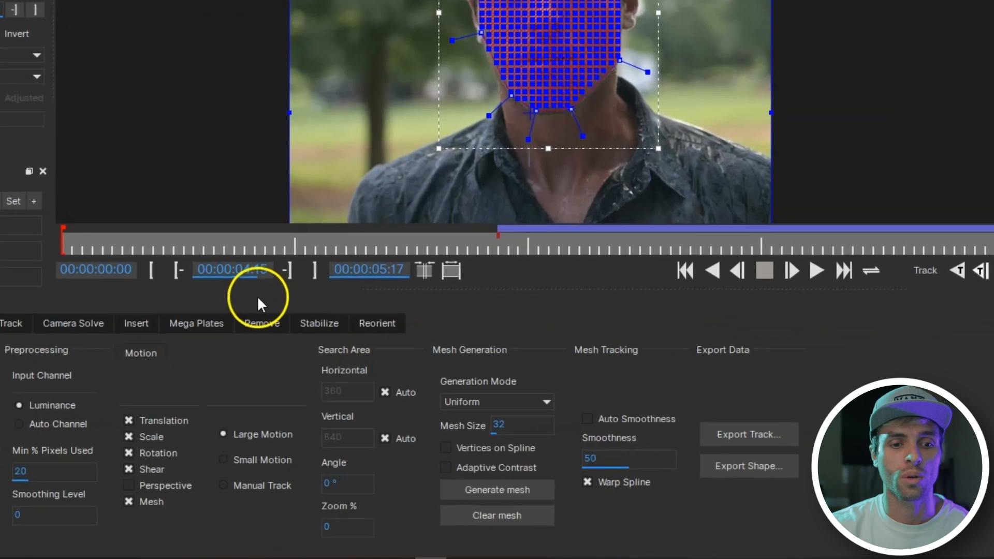
Step: Enable Mesh Warp in Unwarp mode for stabilization, set its quality to High, and close Mocha Pro to return to After Effects
left_click(313, 326)
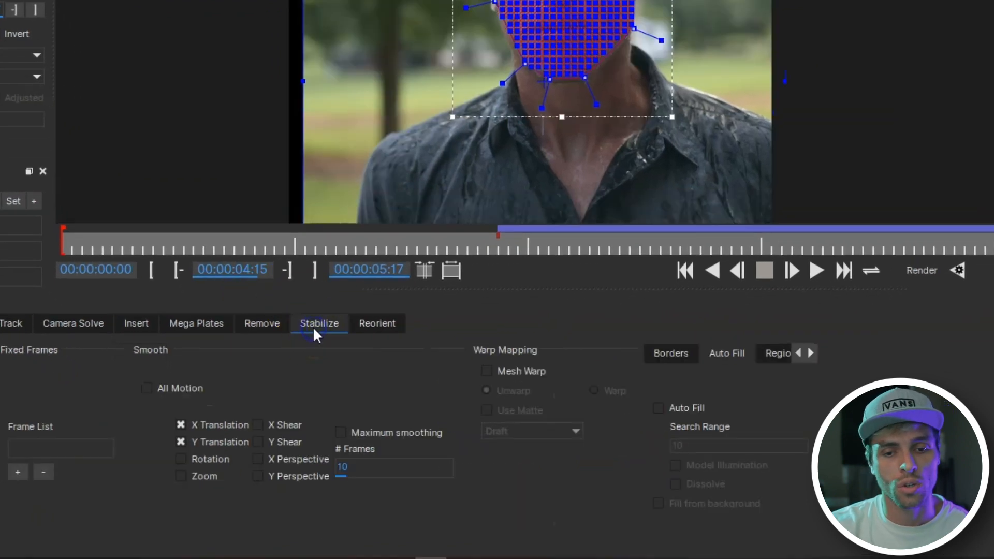
left_click(487, 373)
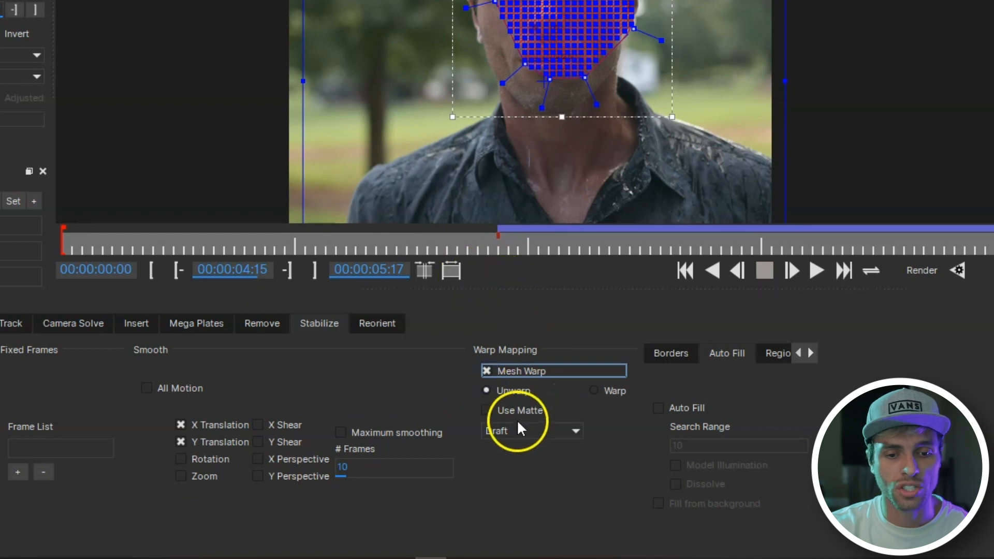
left_click(522, 433)
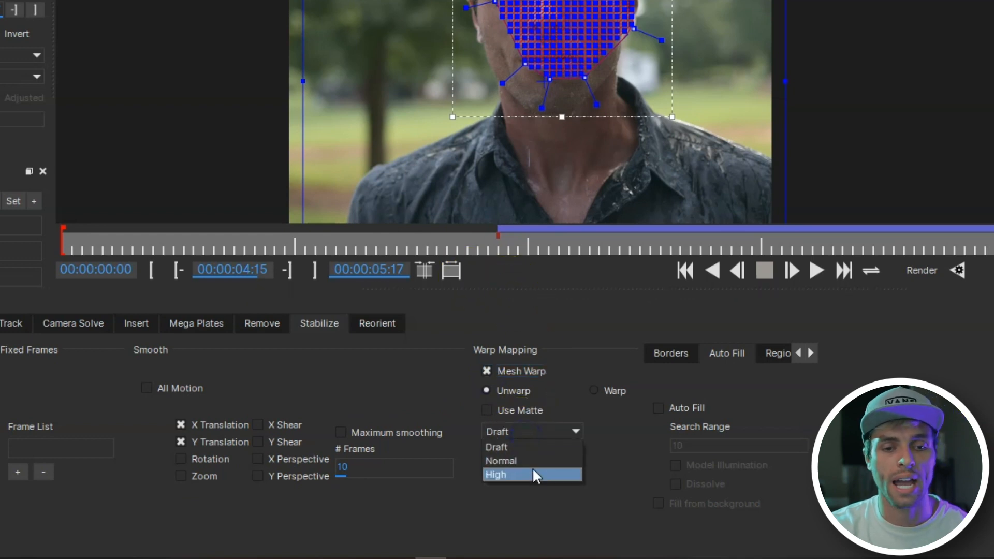
left_click(529, 472)
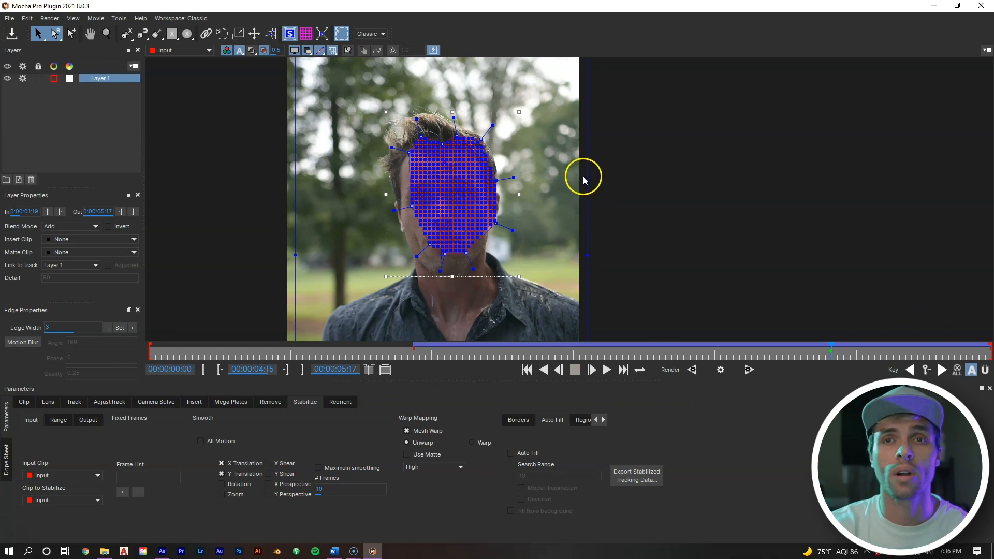
left_click(980, 6)
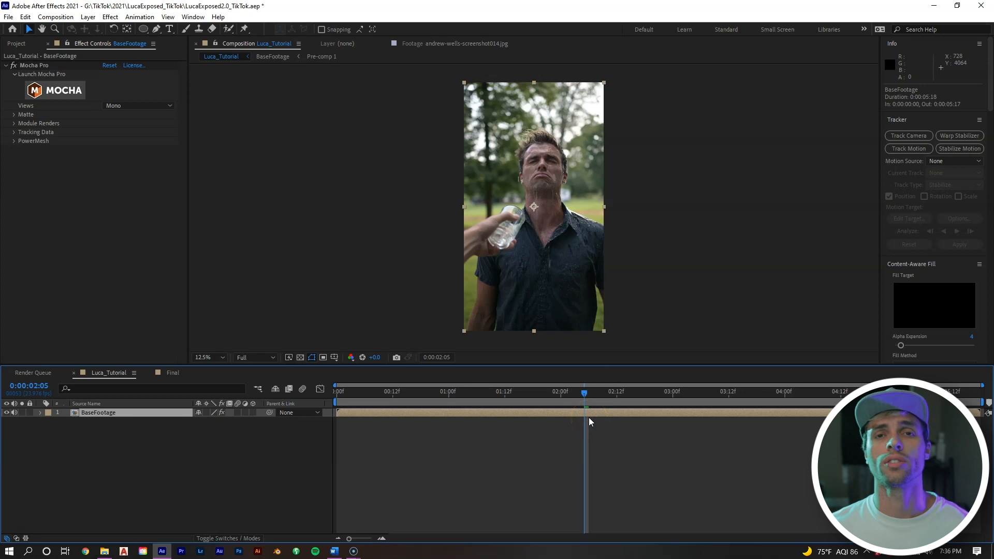
Step: Duplicate the BaseFootage layer and pre-compose the upper copy as "Face Paint", moving all attributes and opening the new composition
left_click(590, 412)
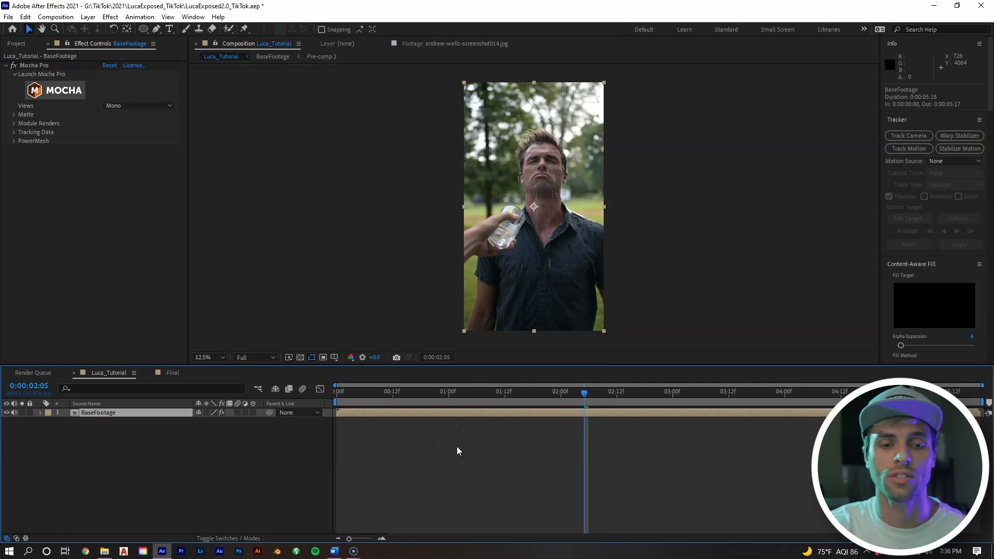
key("ctrl+d")
right_click(468, 414)
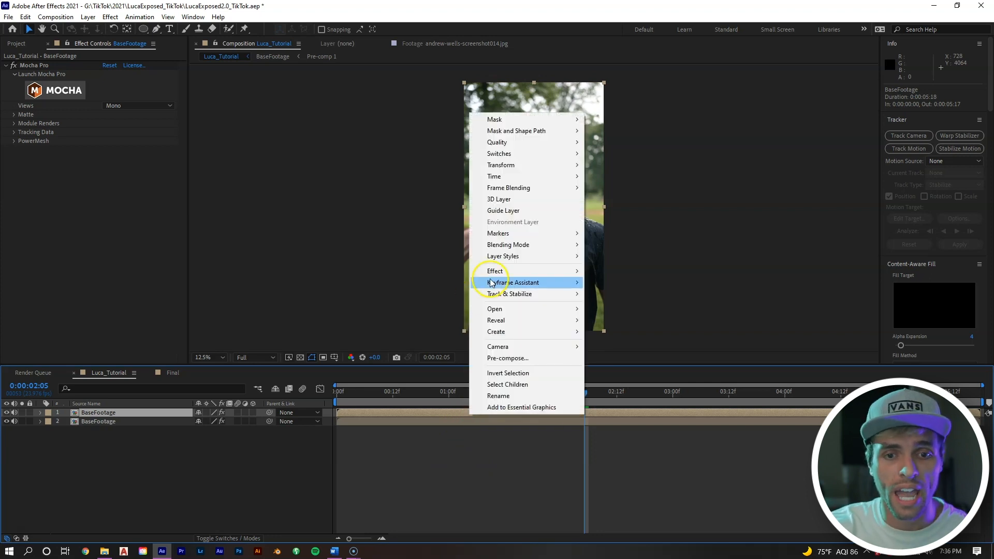
left_click(528, 358)
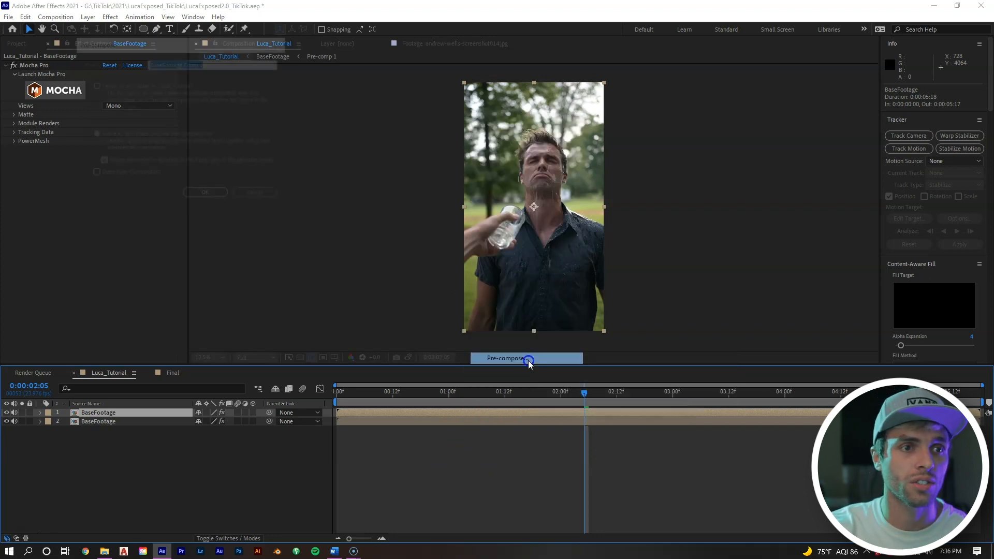
type("Face Pa")
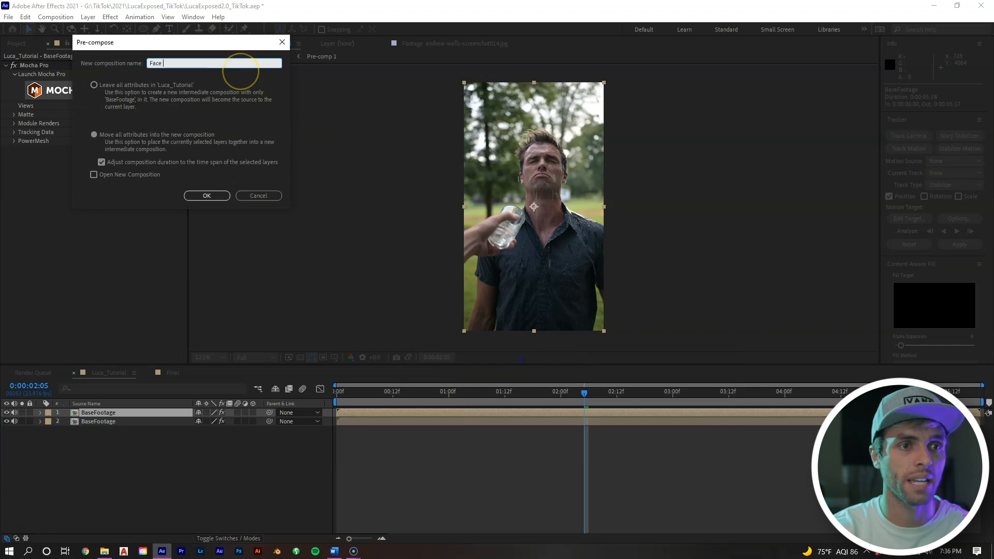
type("int")
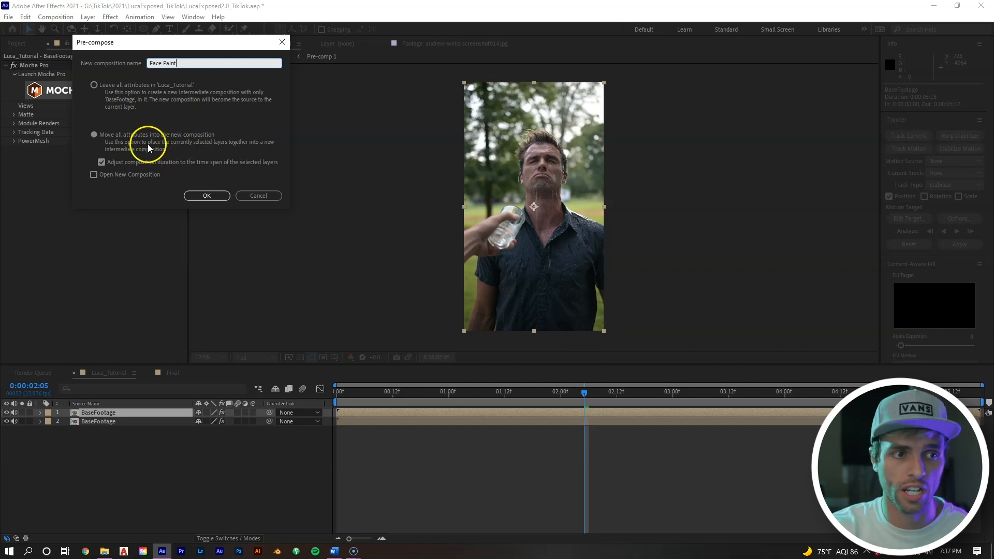
left_click(94, 179)
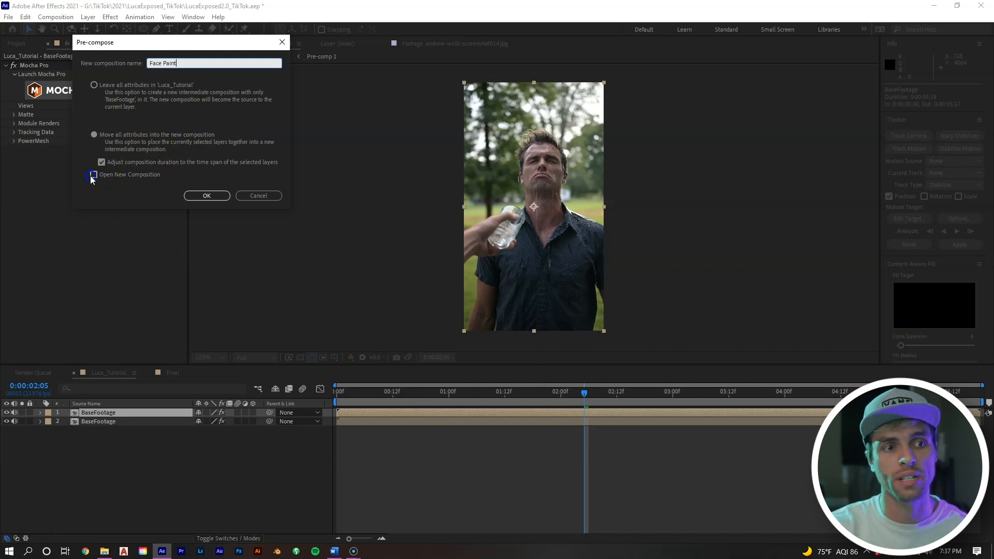
left_click(205, 196)
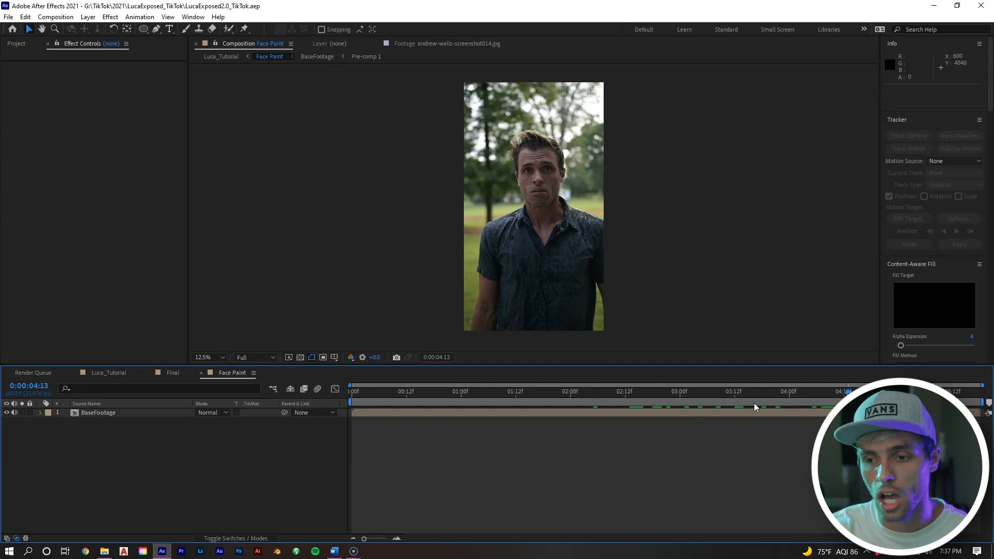
Step: Go to frame 0:00:04:14 in the Face Paint composition for a closer view of the reference frame
left_click(849, 392)
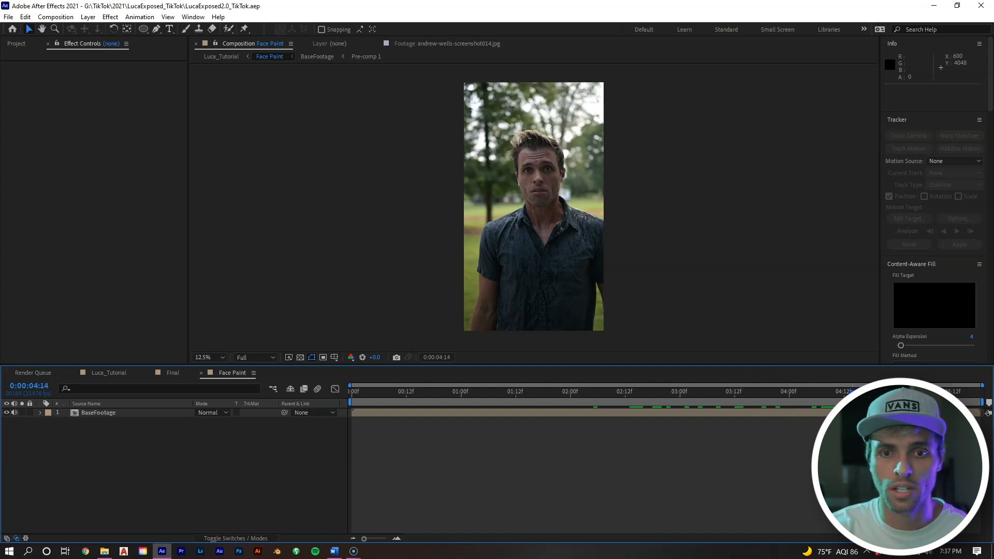
left_click(384, 539)
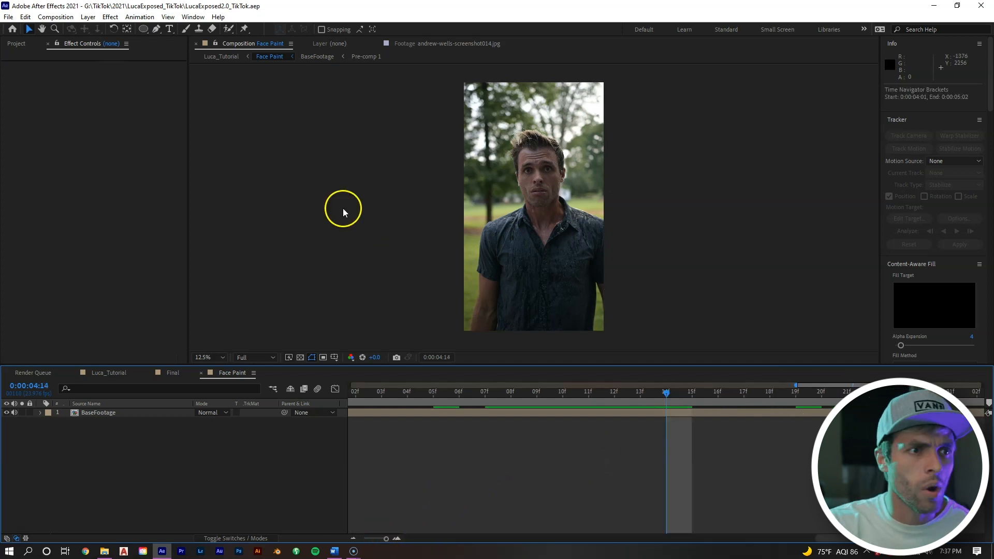
left_click(13, 44)
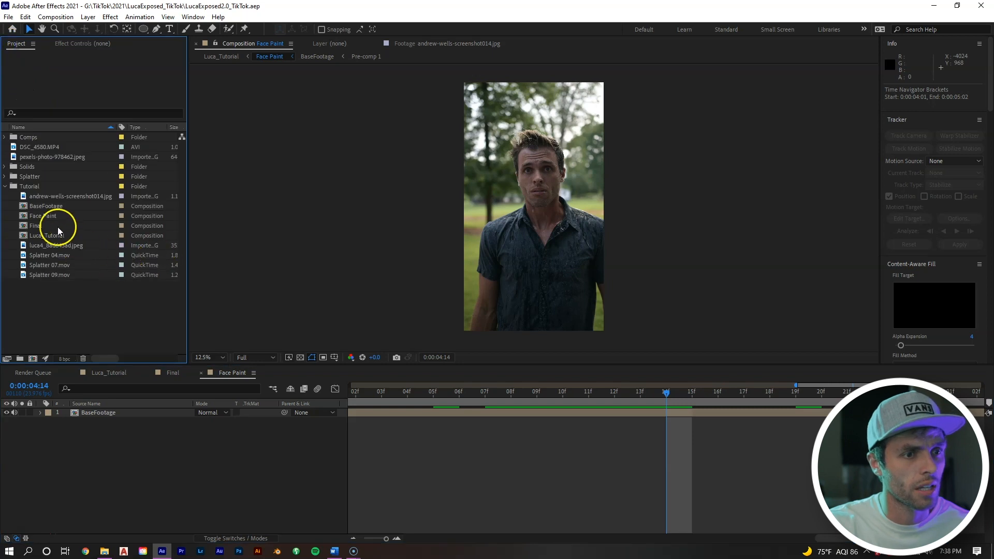
double_click(48, 197)
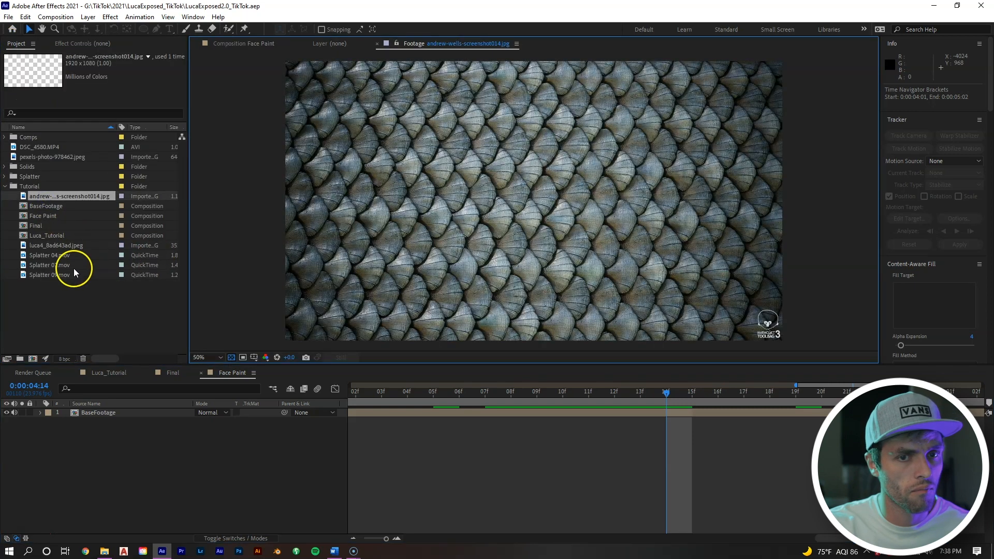
double_click(62, 245)
scroll(483, 177, "up", 2)
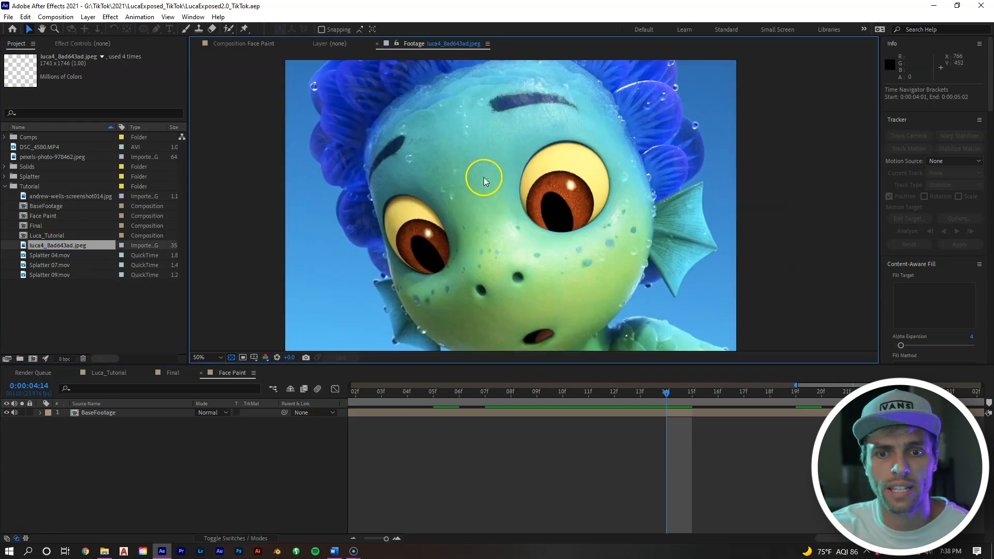
scroll(491, 188, "down", 2)
left_click_drag(491, 188, 477, 203)
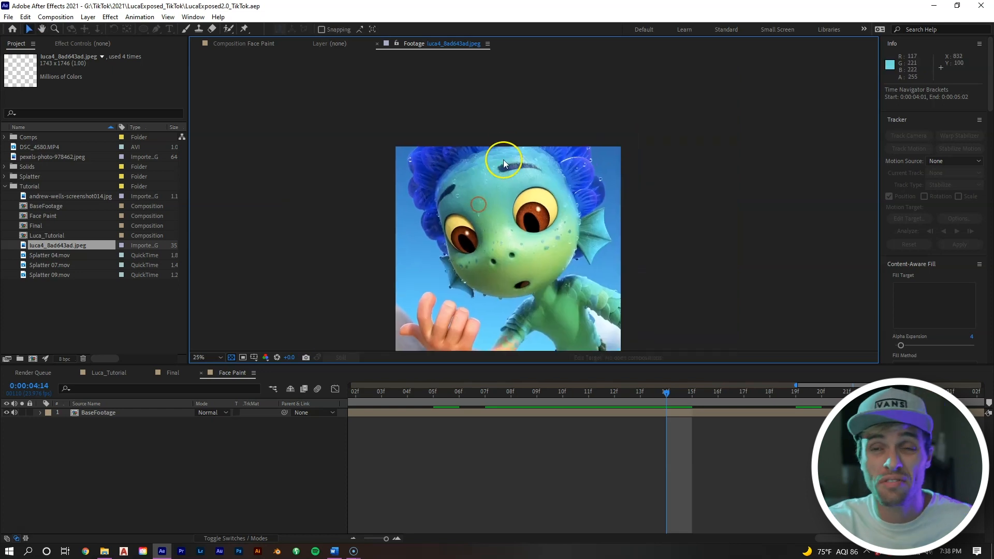
left_click_drag(513, 230, 476, 220)
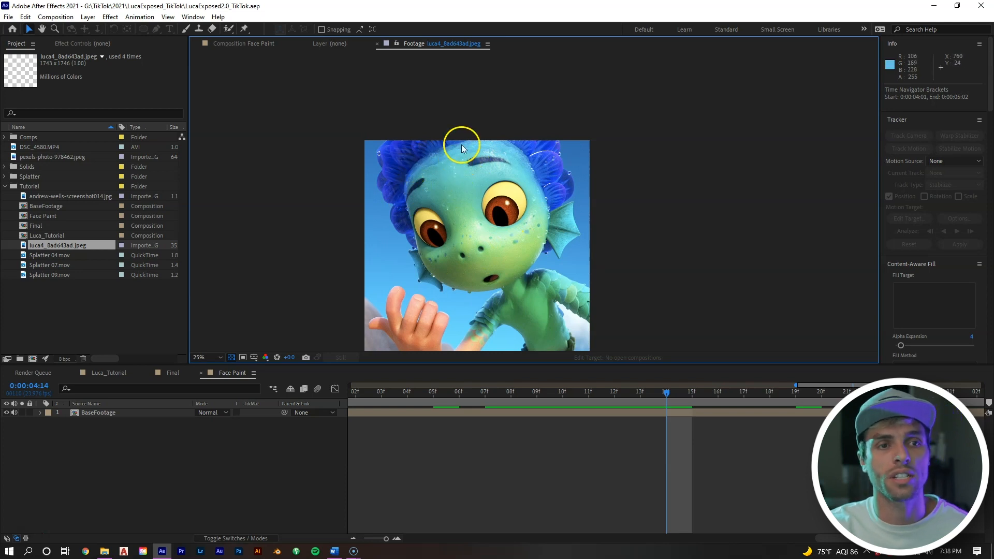
left_click(269, 44)
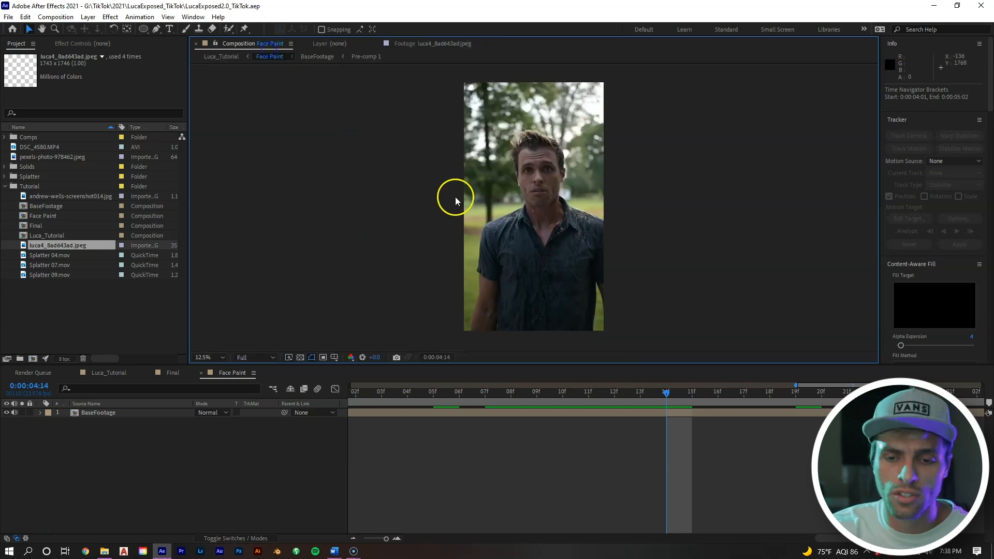
Step: Add a red 2160 × 3840 px solid above BaseFootage in the Face Paint composition
right_click(595, 446)
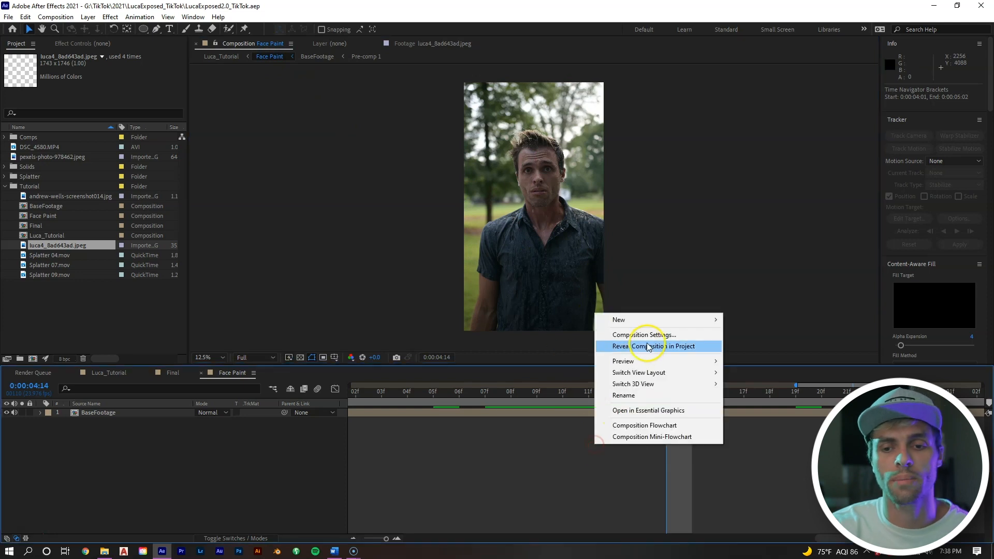
mouse_move(621, 320)
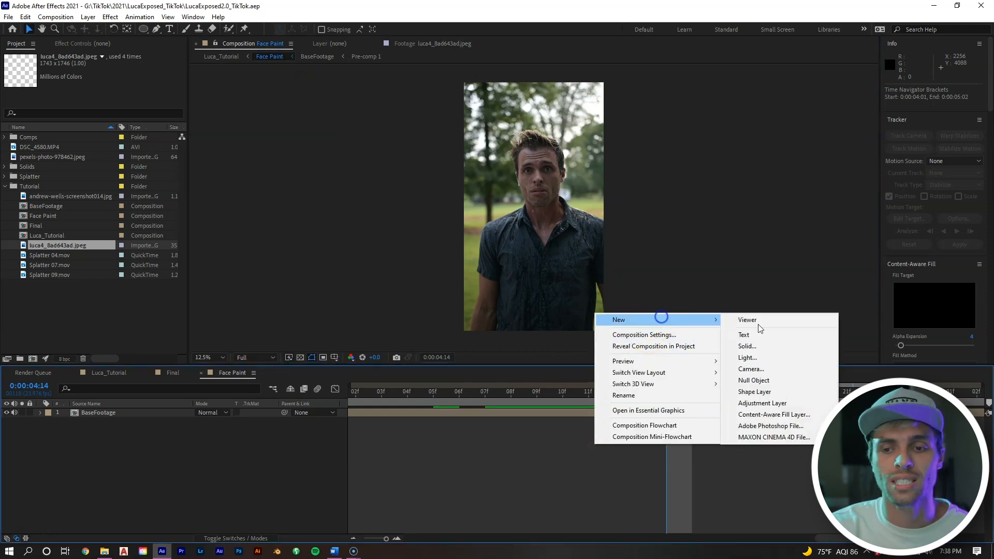
left_click(789, 350)
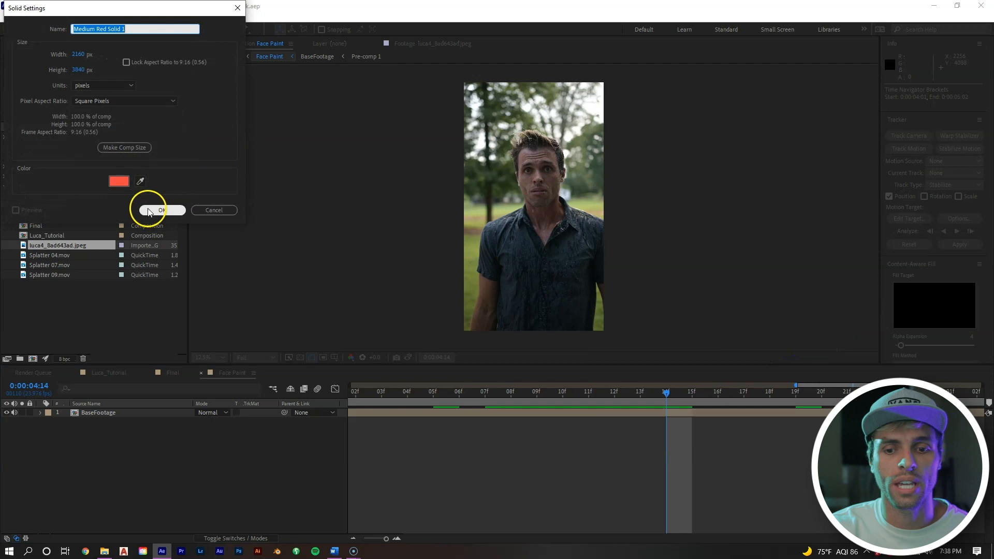
left_click(149, 210)
Step: Apply the Gradient Ramp effect to the red solid layer
right_click(687, 412)
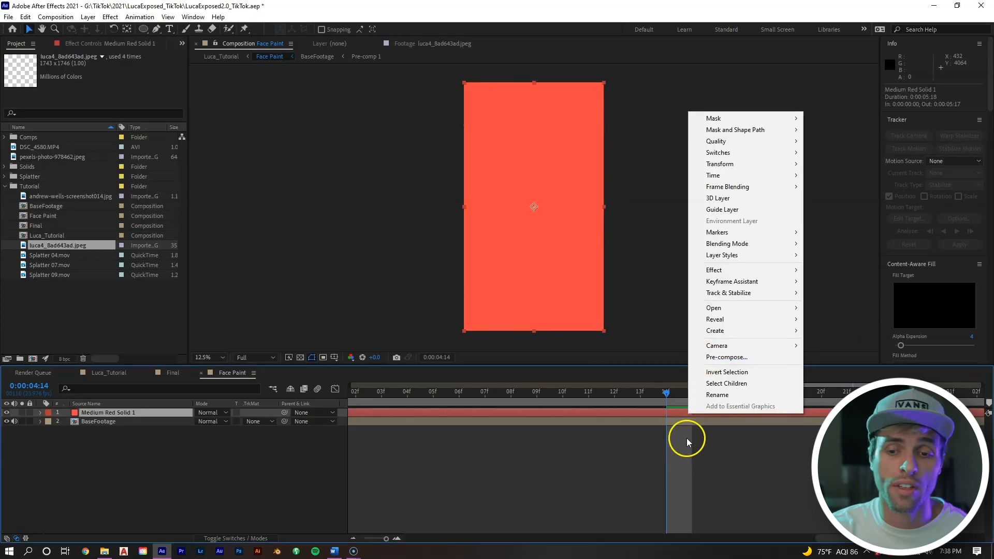
left_click(687, 440)
right_click(687, 415)
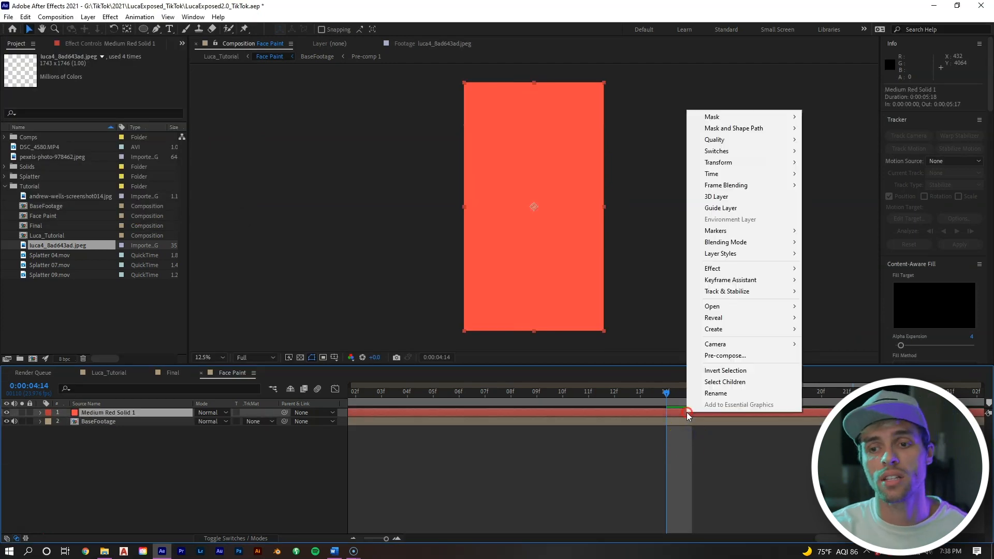
mouse_move(731, 268)
mouse_move(829, 392)
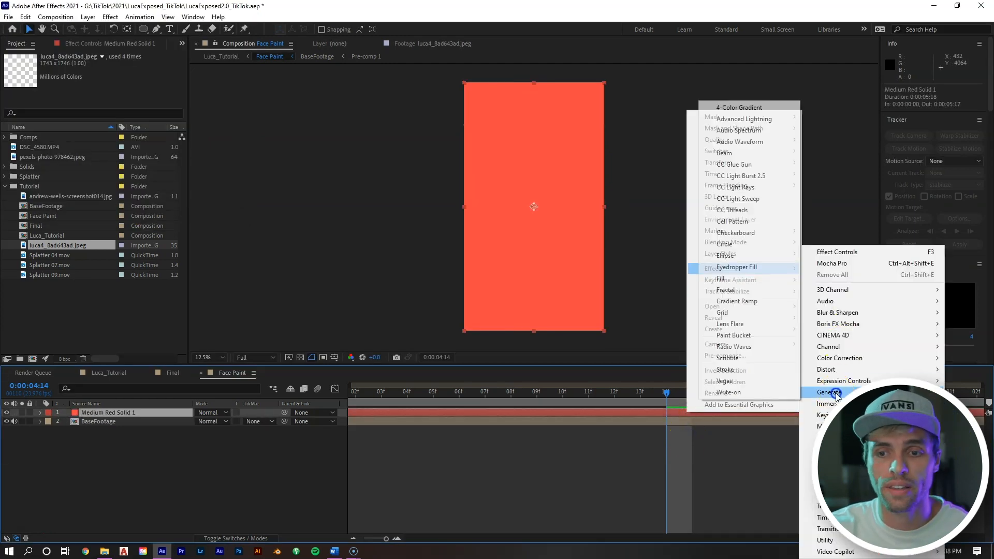
left_click(737, 301)
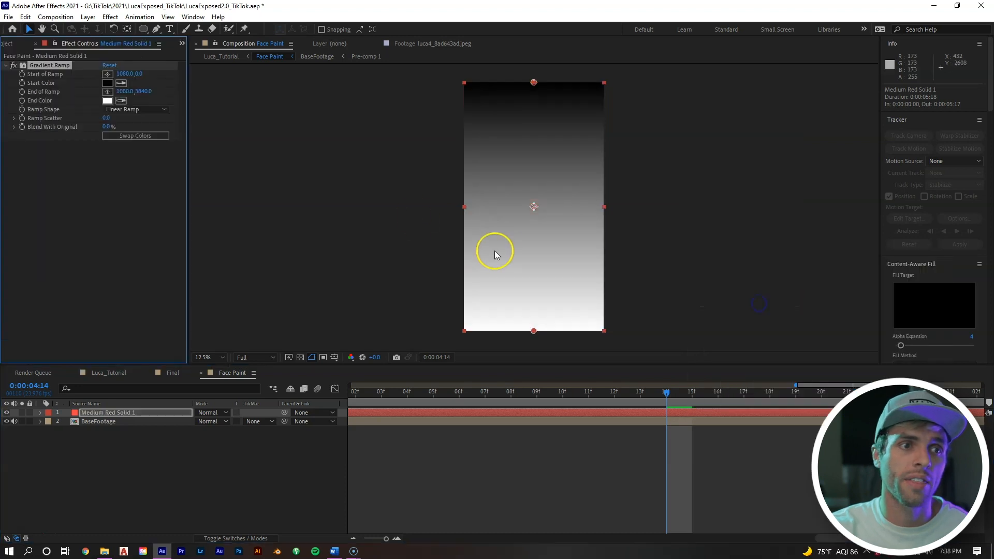
Step: Set the Gradient Ramp's start color to bright blue 07A5FF and its end color to a vivid green
left_click(108, 83)
left_click(166, 89)
left_click_drag(143, 73, 150, 24)
left_click(233, 33)
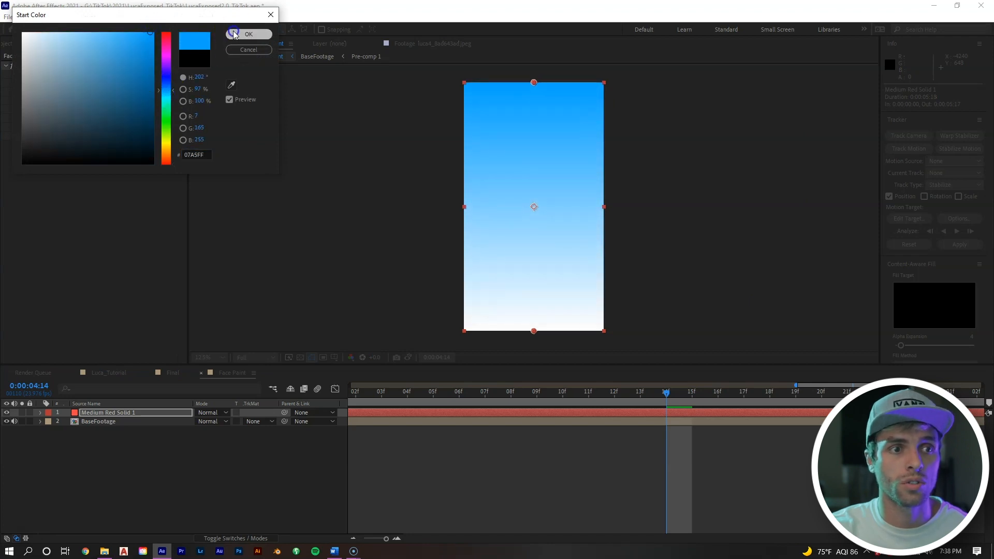
left_click(107, 102)
left_click_drag(163, 91, 166, 115)
left_click_drag(133, 84, 138, 20)
left_click(248, 33)
Step: Set the gradient solid's blending mode to Overlay so it tints the footage beneath
left_click(220, 413)
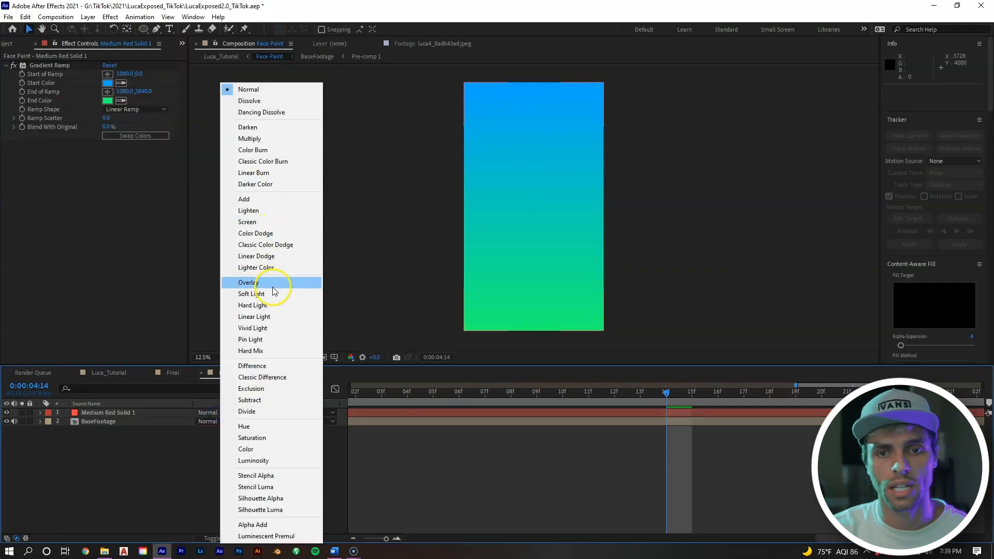
left_click(254, 283)
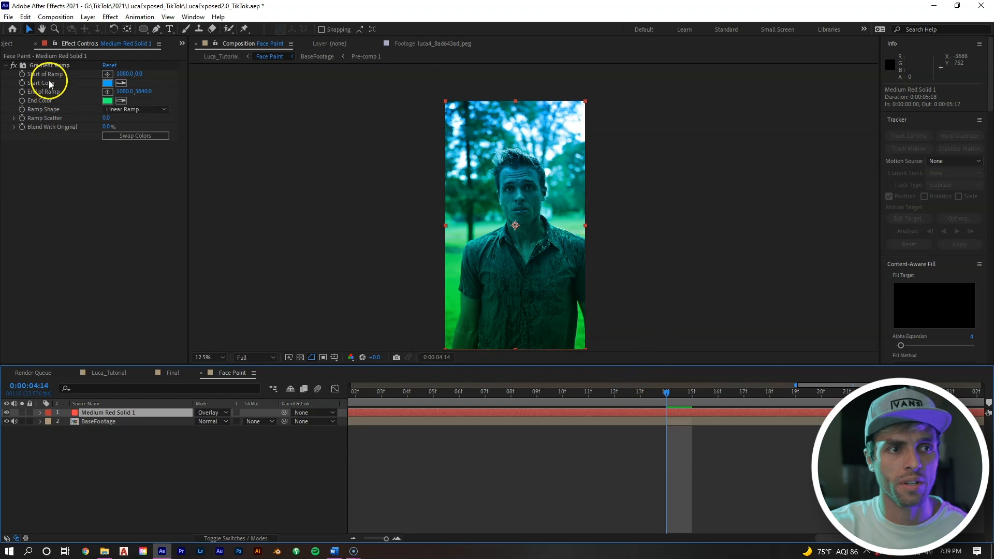
Step: Move the gradient's start point to the man's forehead at about 1096, 1024 and its end point below his chin at about 1176, 1912
left_click(42, 65)
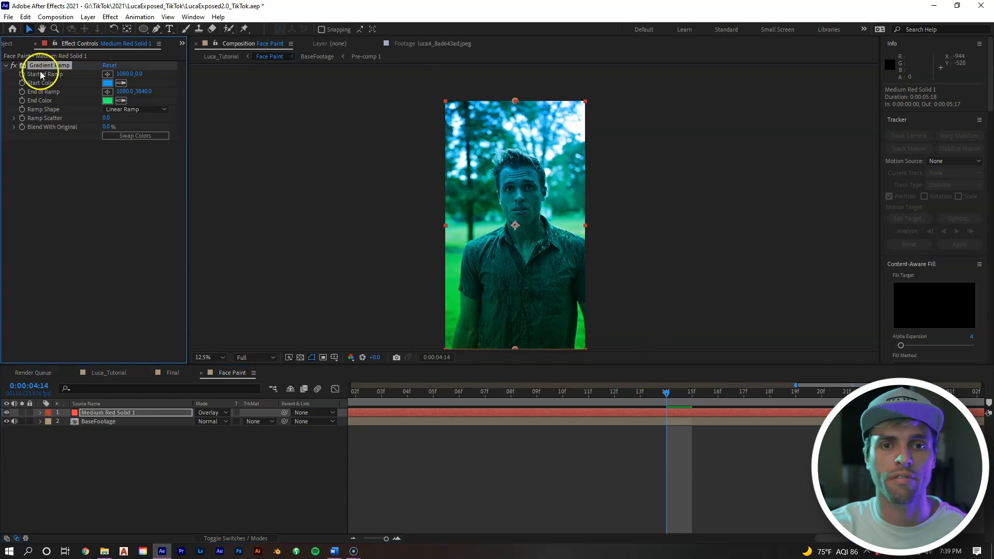
left_click(515, 103)
key("h")
left_click_drag(514, 245, 488, 287)
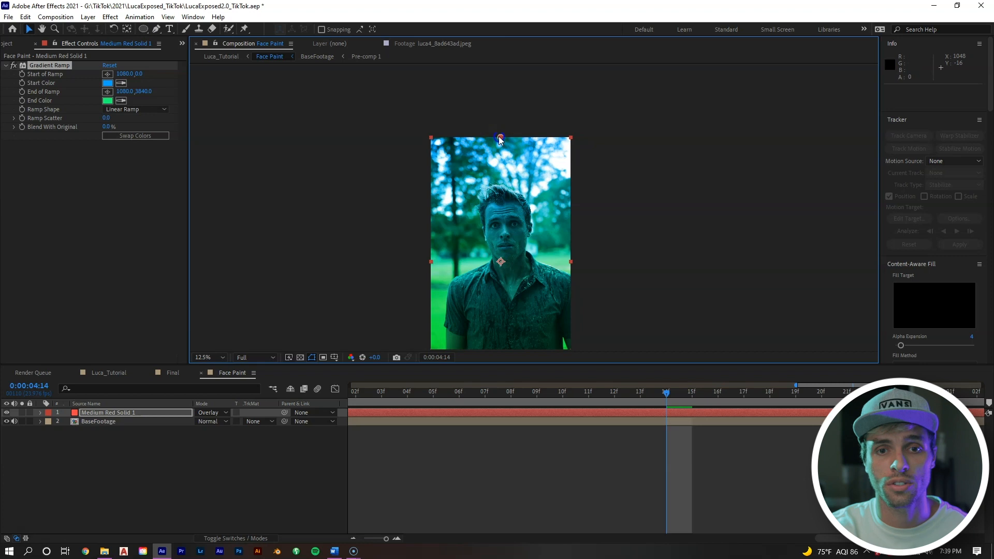
left_click_drag(500, 138, 500, 203)
left_click_drag(498, 282, 501, 173)
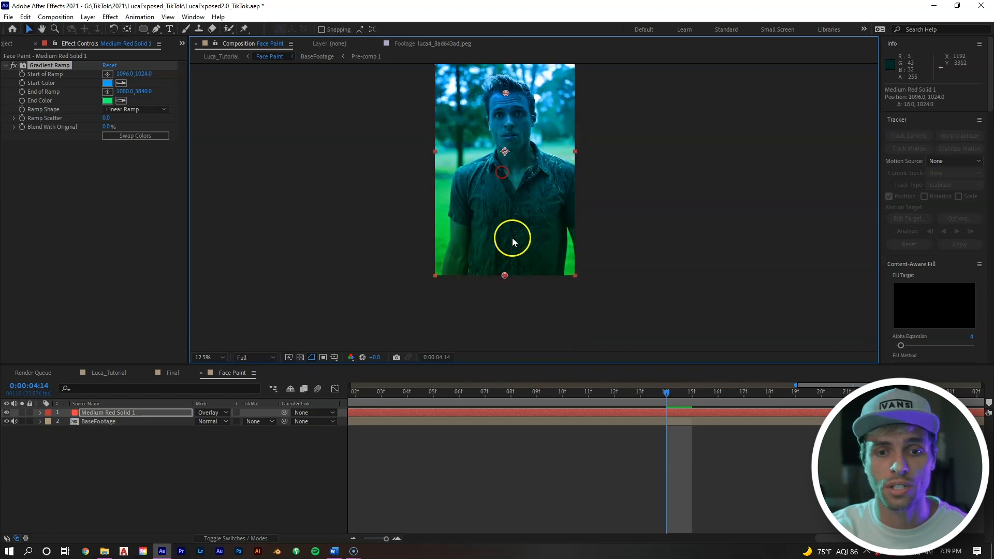
left_click_drag(507, 270, 510, 158)
left_click_drag(516, 103, 504, 122)
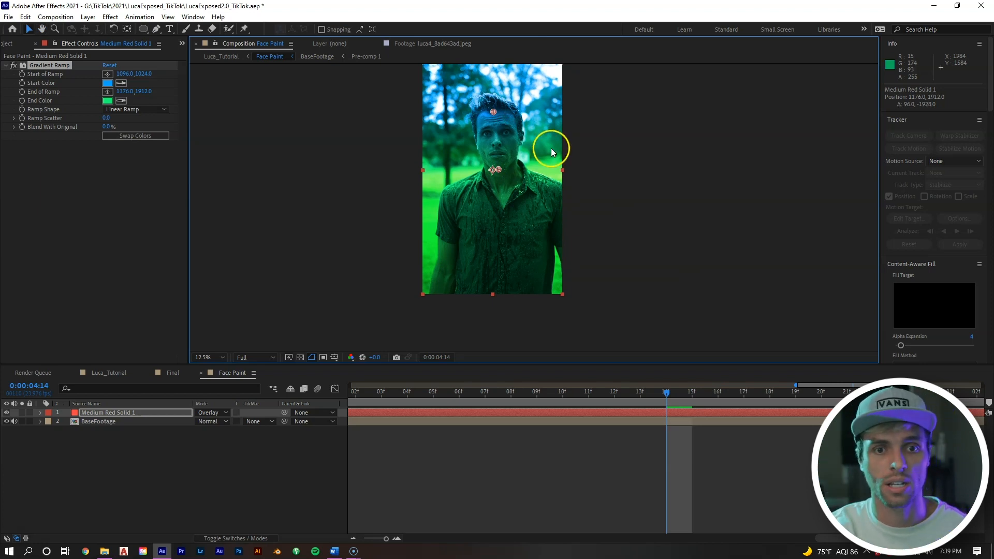
left_click_drag(543, 150, 507, 211)
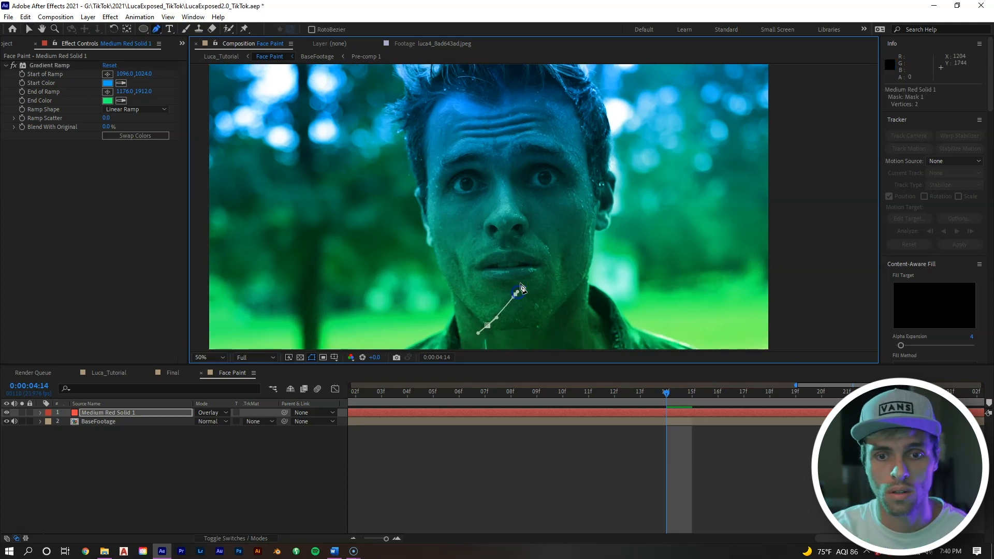
Step: Trace the gradient solid's mask edge from the chin up across the cheek, around the eye and up to the forehead
left_click(544, 267)
left_click(543, 213)
left_click(567, 196)
left_click(578, 173)
left_click(570, 138)
left_click(554, 115)
left_click(545, 94)
left_click(540, 234)
Step: Close the mask around the outer side of the man's face down to the chin and set its feather to 5 pixels
mouse_move(495, 110)
left_mouse_down()
mouse_move(510, 162)
mouse_move(464, 135)
left_mouse_up()
key("ctrl+z")
left_click_drag(396, 139, 388, 148)
left_click_drag(397, 142, 429, 72)
left_click_drag(429, 239, 436, 257)
left_click_drag(480, 268, 493, 268)
left_click_drag(504, 279, 507, 282)
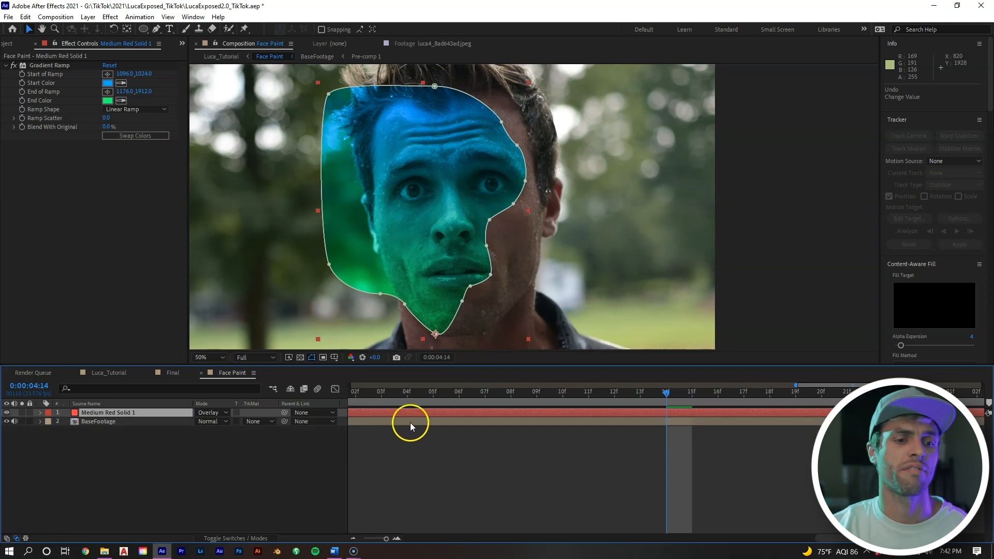
key("f")
left_click(217, 430)
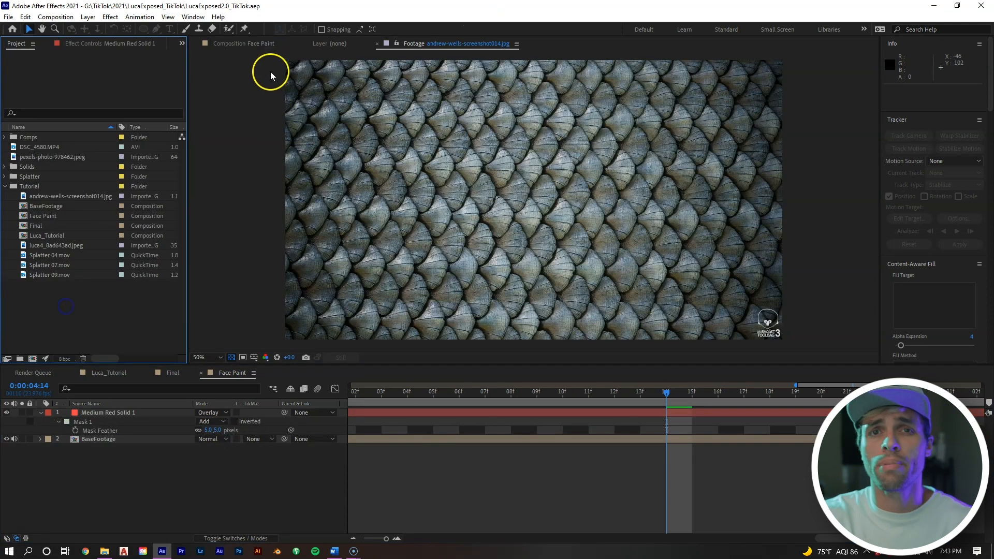
Step: Compare the masked face in the Face Paint composition with the luca4_8ad643ad.jpeg reference image
left_click(268, 43)
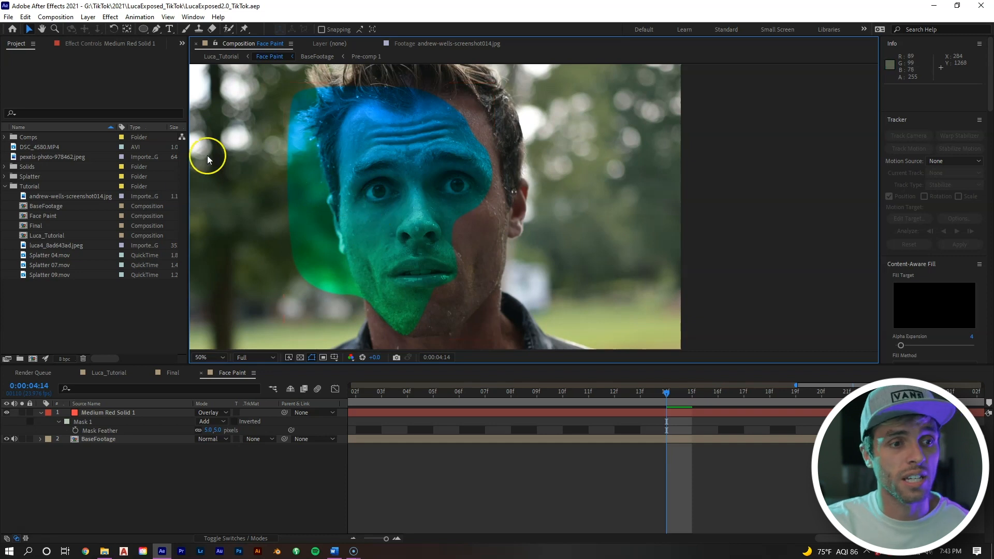
double_click(66, 245)
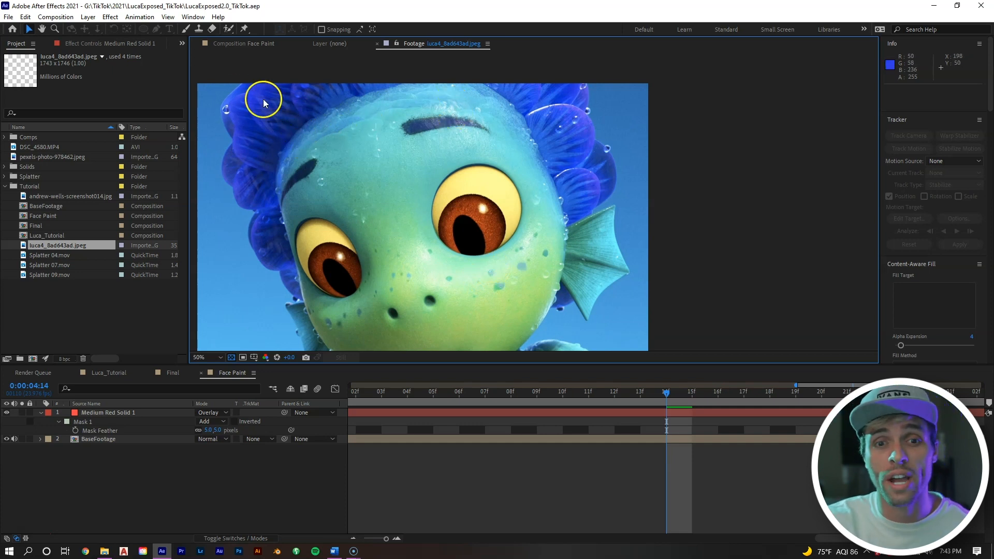
left_click(238, 45)
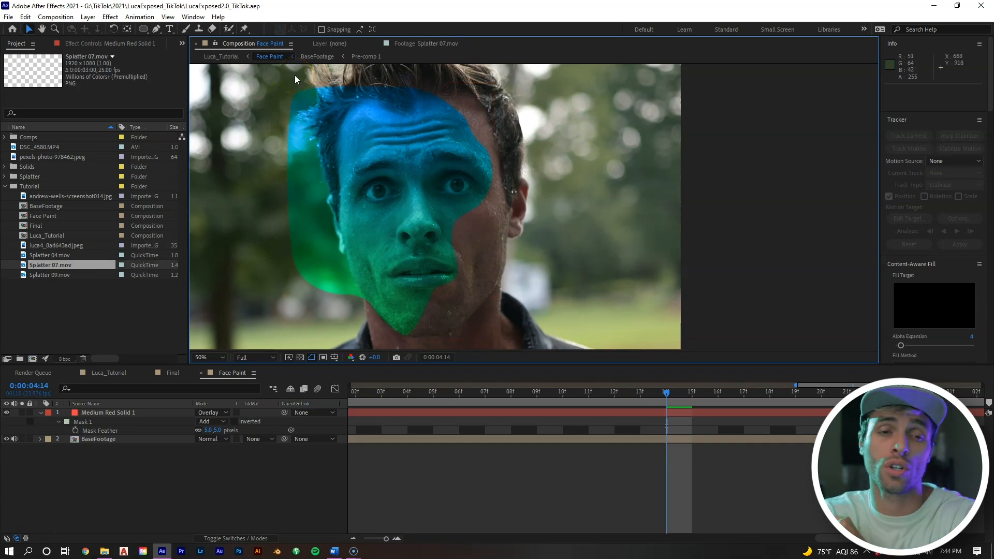
Step: Add Splatter 07.mov over the cheek and Splatter 04.mov over the temple at the mask's edge, starting Splatter 04 at 0:00:01:15
double_click(39, 266)
left_click_drag(197, 331, 222, 338)
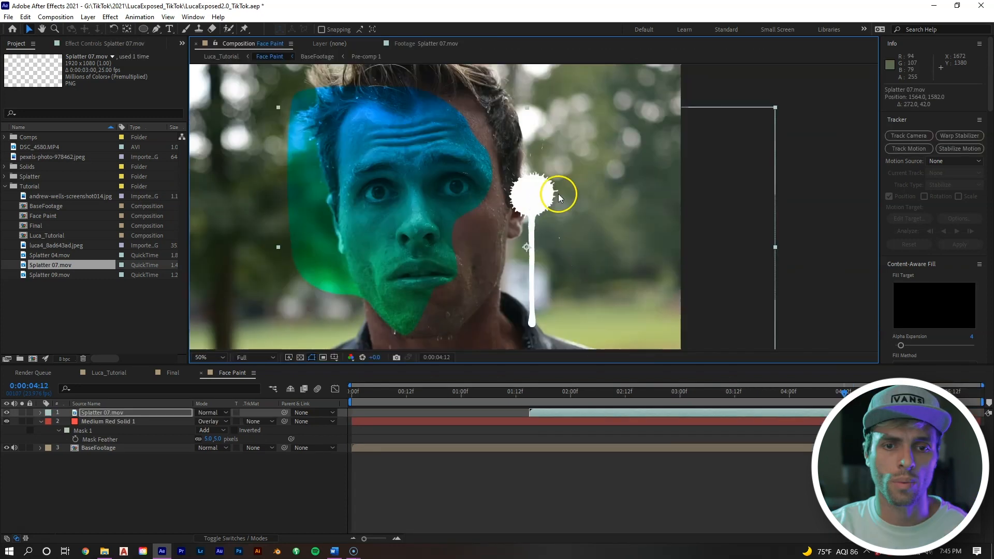
mouse_move(554, 195)
left_mouse_down()
mouse_move(458, 191)
mouse_move(470, 195)
mouse_move(451, 226)
left_mouse_up()
left_click_drag(47, 255, 481, 131)
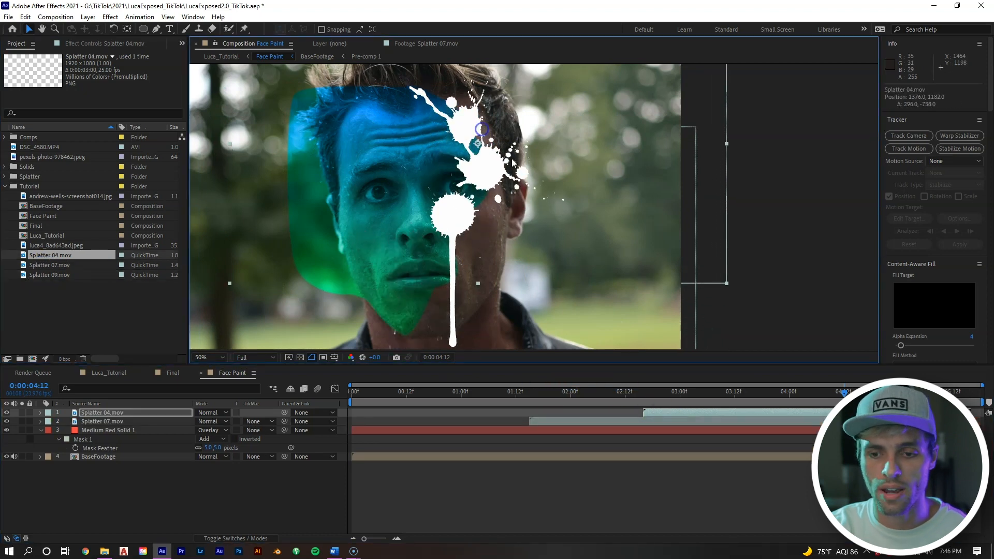
left_click_drag(693, 412, 579, 410)
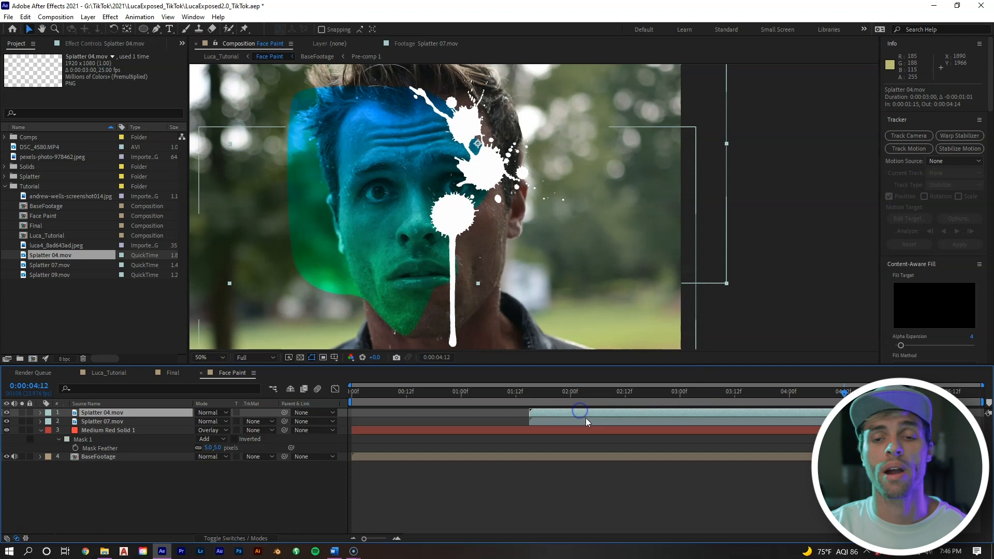
Step: Freeze the Splatter 04 and Splatter 07 layers on their last frame
right_click(586, 415)
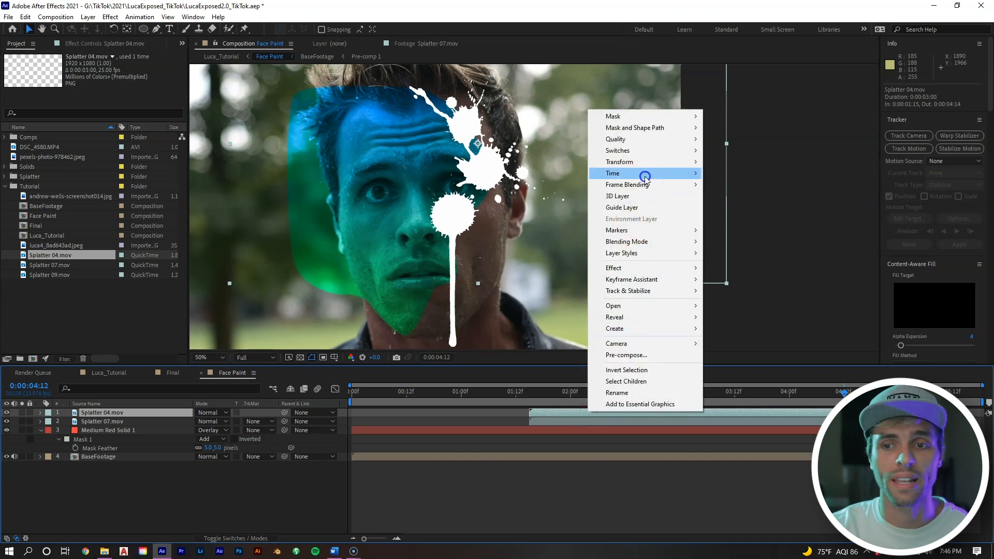
mouse_move(647, 176)
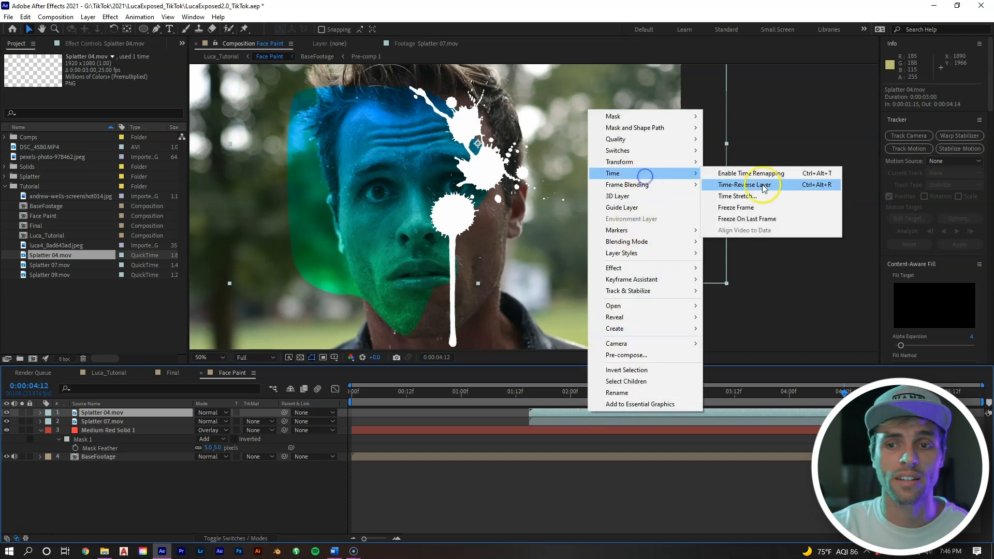
left_click(749, 219)
left_click(747, 428)
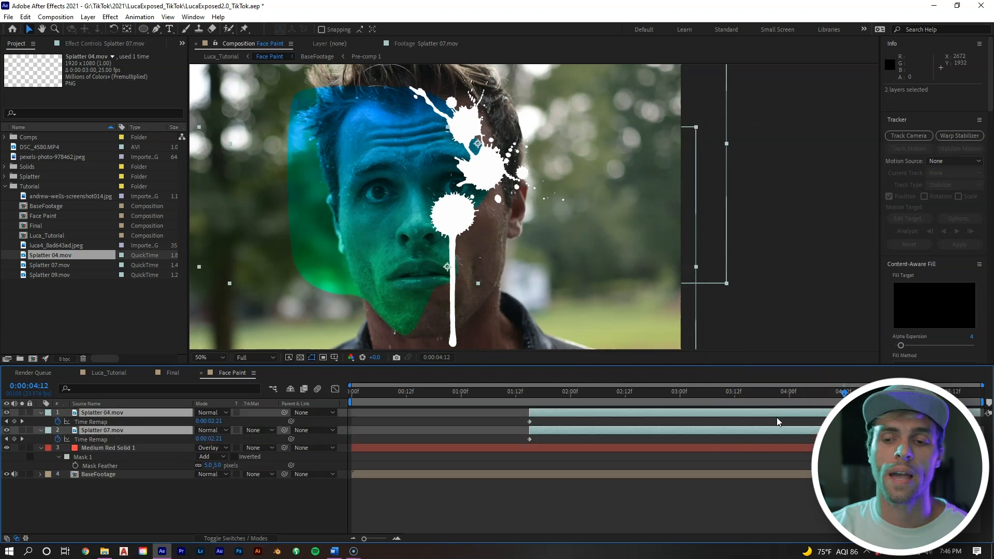
Step: Pre-compose the two splatter layers into a new composition named Face Paint_Splatter
left_click(777, 419)
left_click(777, 414)
left_click(782, 431, "shift")
right_click(781, 431)
left_click(815, 374)
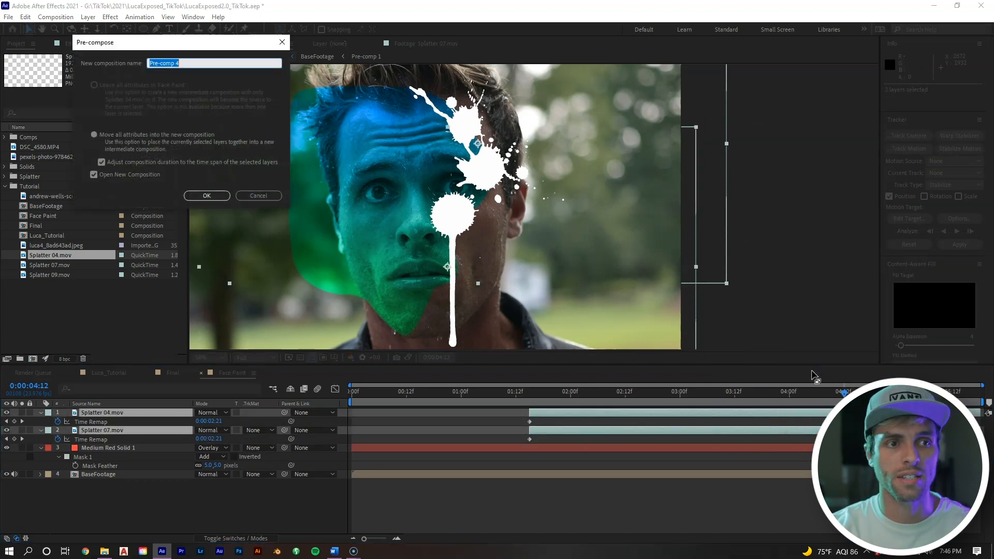
type("Face")
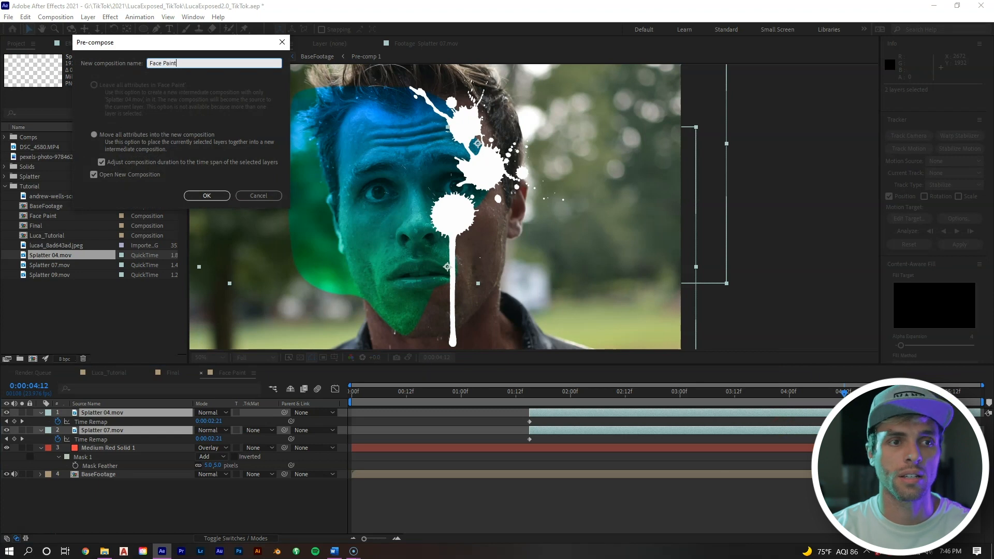
type(" Paint")
type("_Splatter")
key("Return")
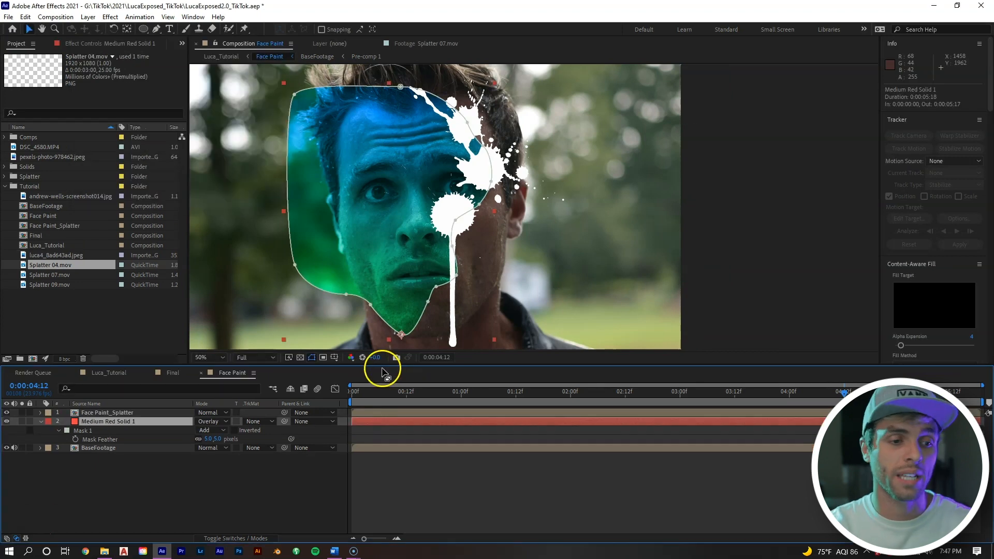
Step: Duplicate the gradient solid, using Face Paint_Splatter as the copy's alpha matte and removing the copy's mask
key("ctrl+d")
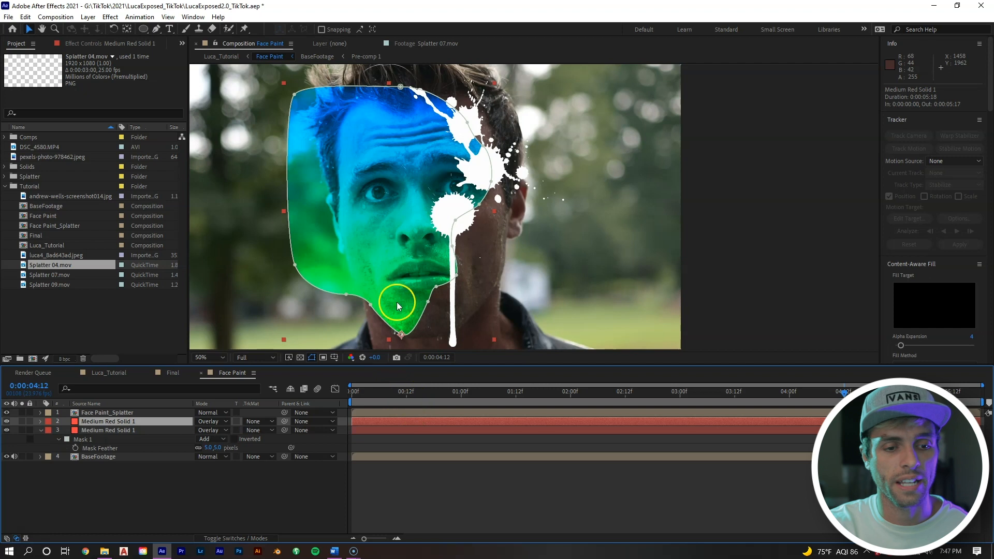
left_click(256, 421)
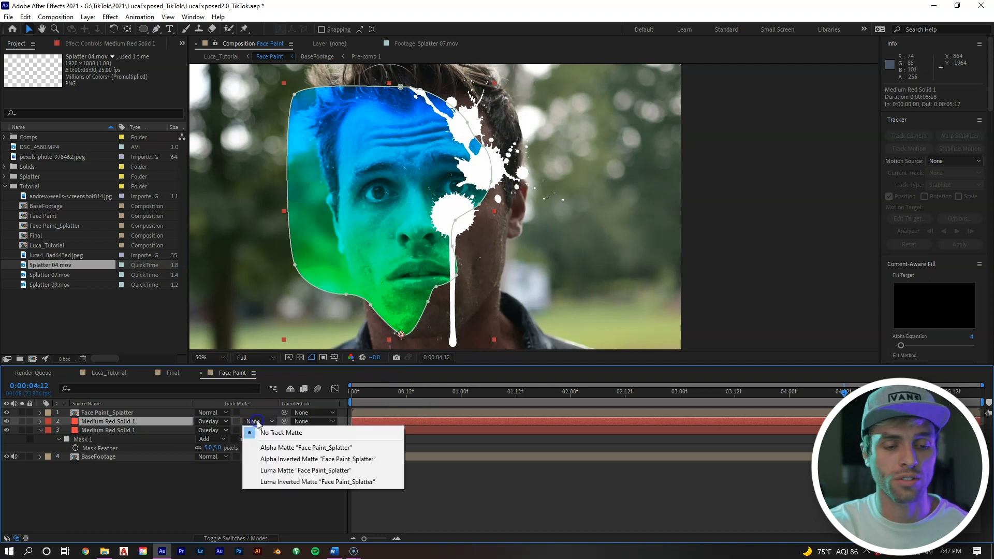
left_click(299, 448)
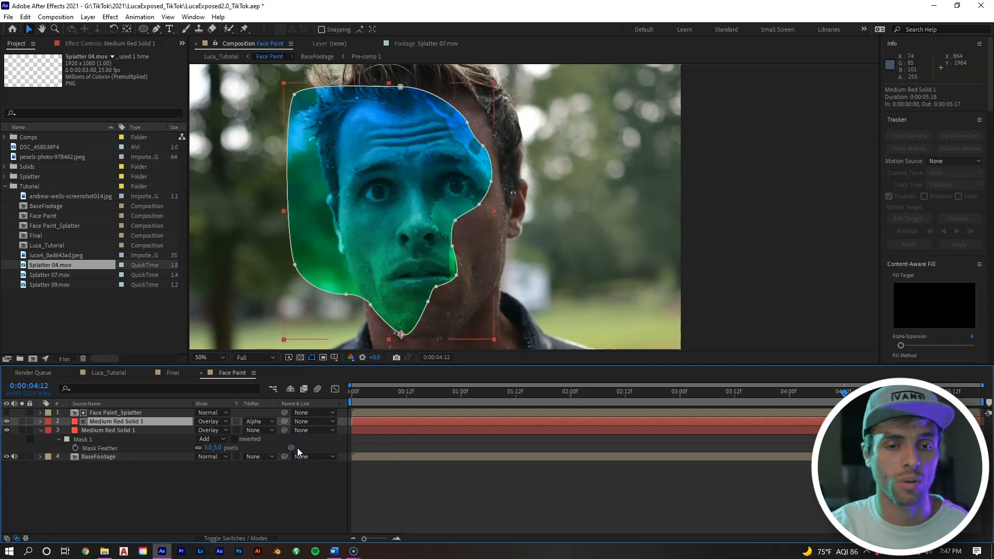
left_click(298, 231)
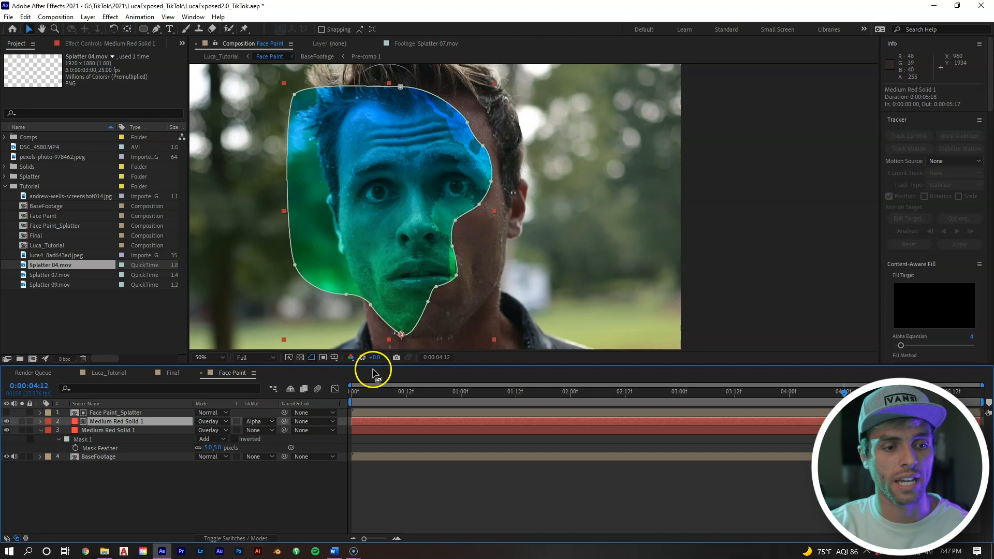
key("m")
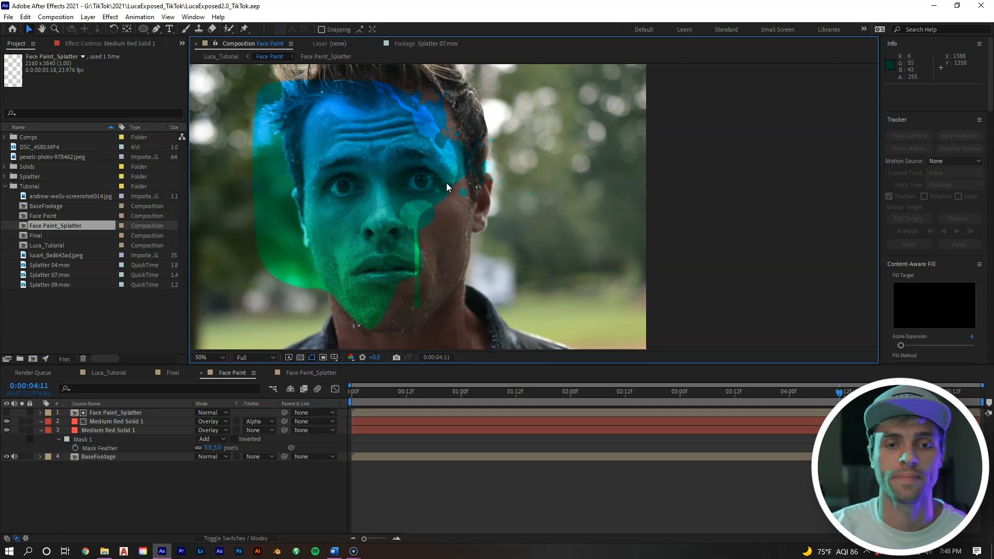
Step: Hide the BaseFootage layer in the Face Paint composition so only the paint is passed on
left_click(398, 452)
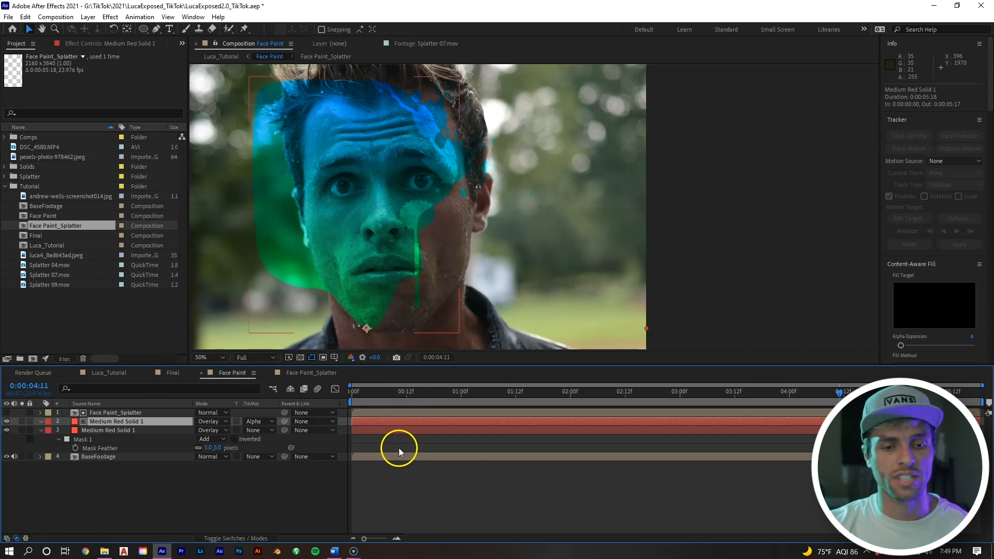
left_click(383, 459)
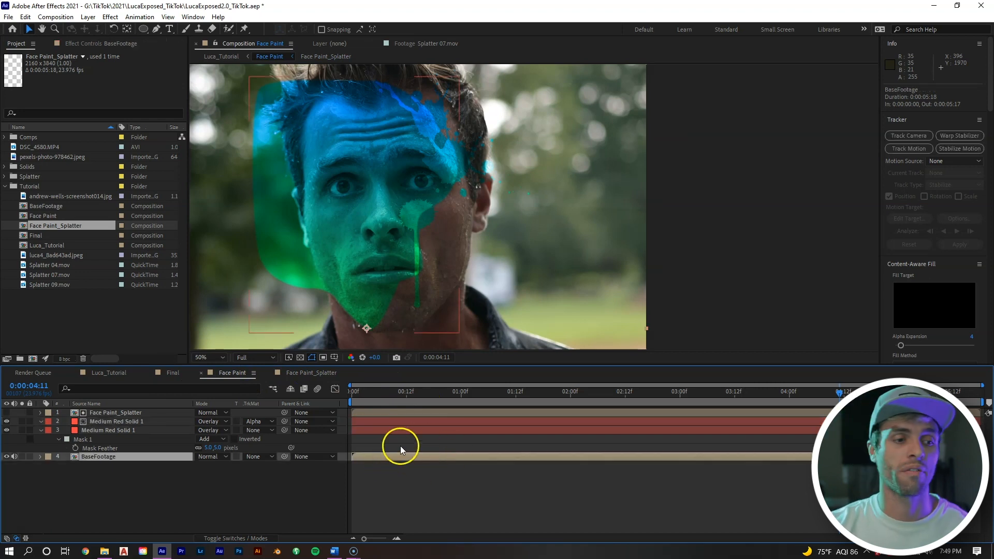
left_click(7, 456)
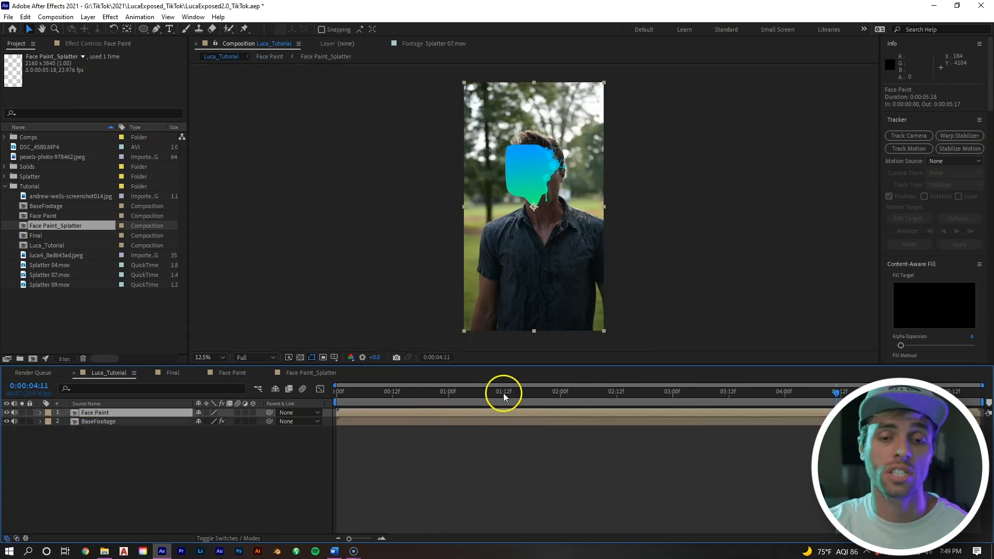
Step: Copy the Mocha Pro effect from BaseFootage onto the Face Paint layer in the Luca_Tutorial composition
left_click(527, 422)
left_click(111, 46)
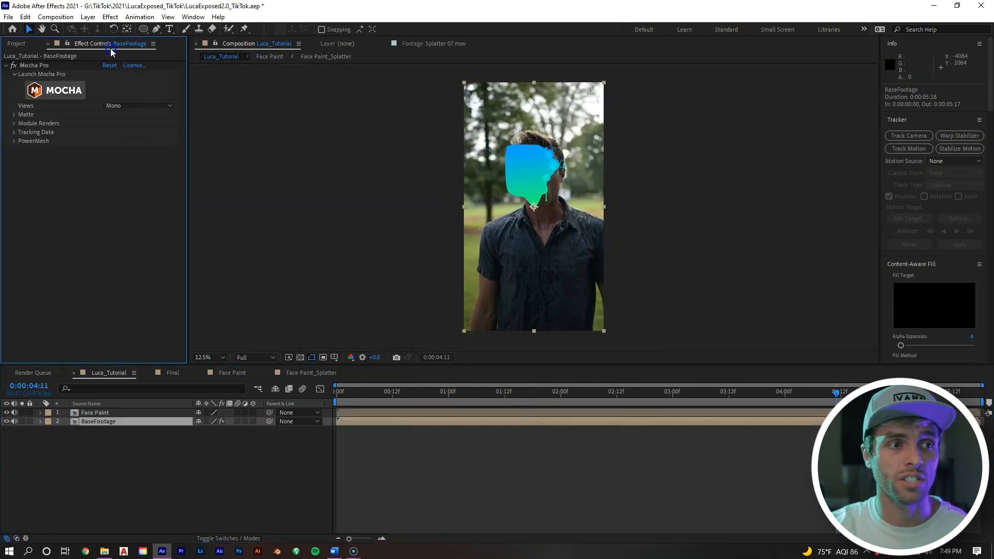
left_click(43, 66)
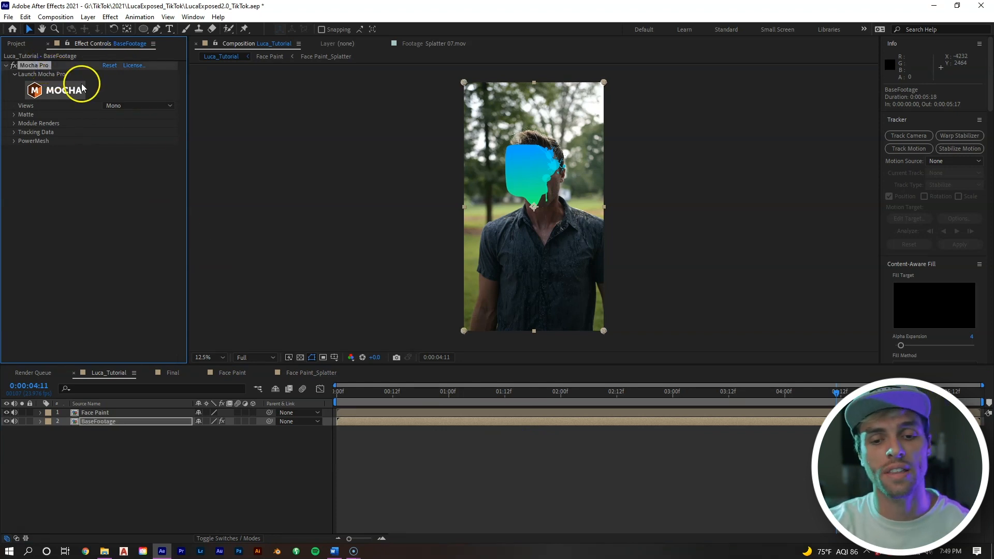
left_click(509, 415)
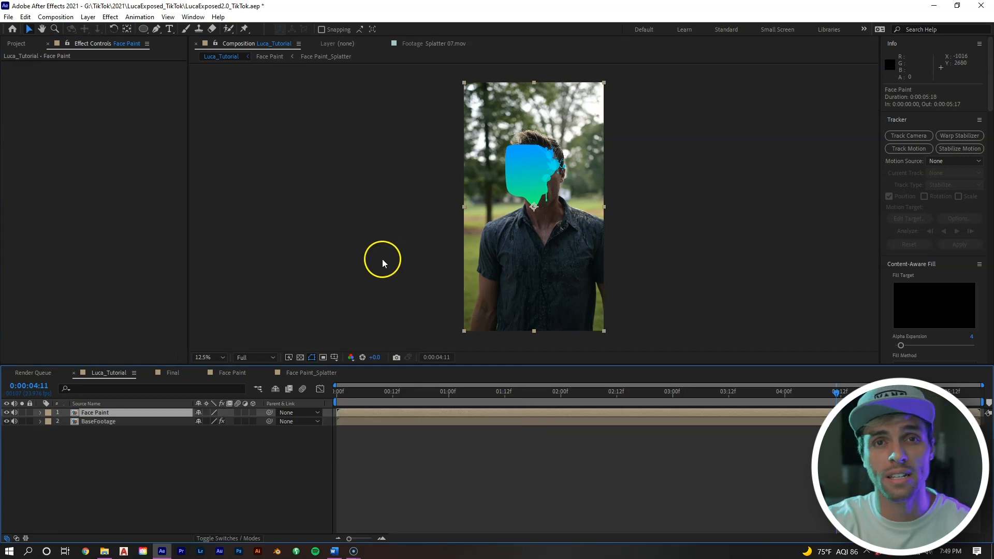
left_click(310, 231)
key("ctrl+v")
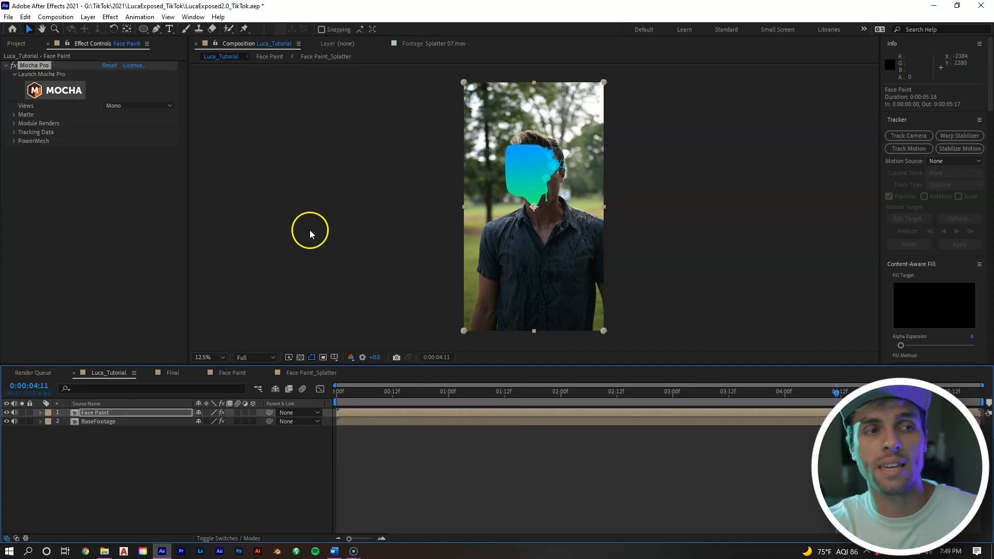
Step: Set Mocha Pro's render module on Face Paint to Stabilize: Warp with High warp quality and enable rendering
left_click(14, 123)
left_click(14, 123)
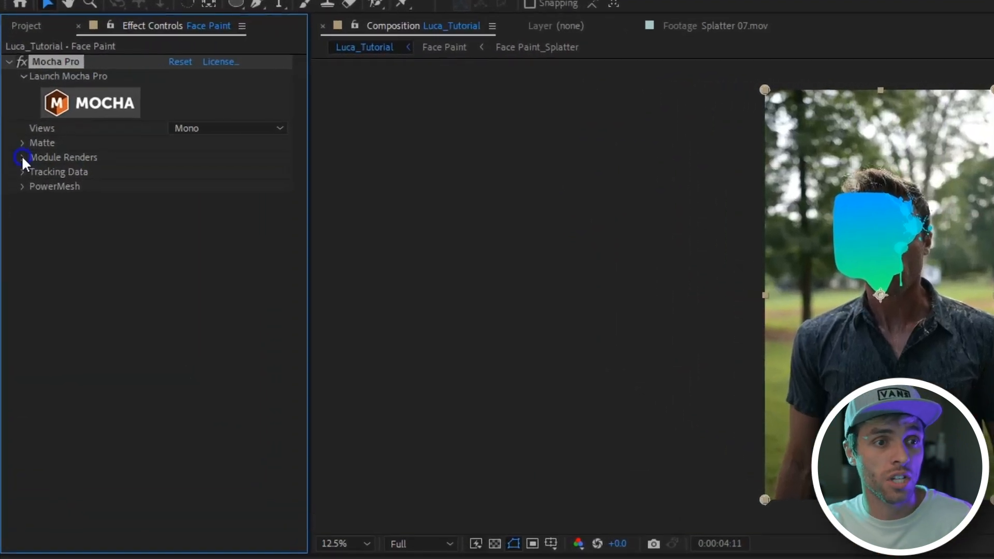
left_click(14, 123)
left_click(198, 185)
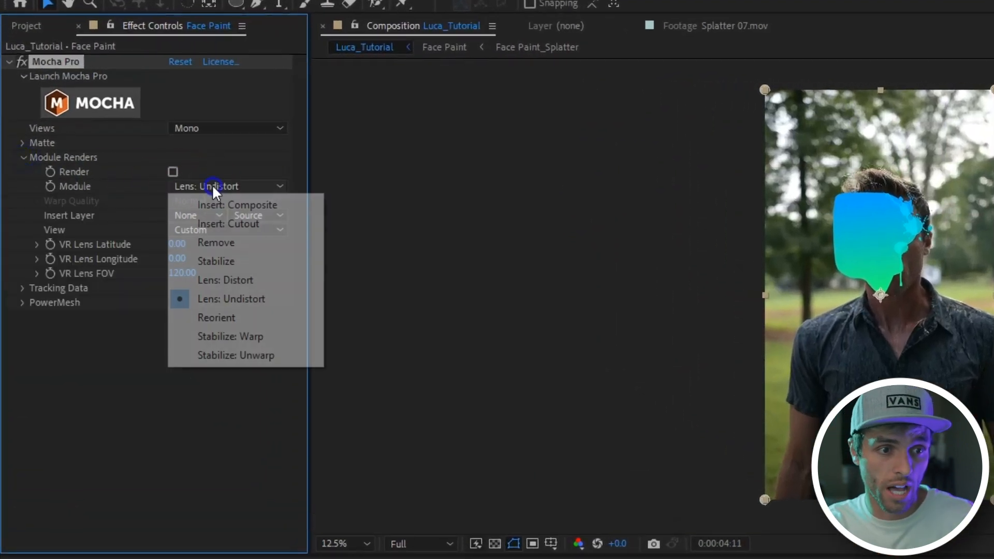
left_click(238, 337)
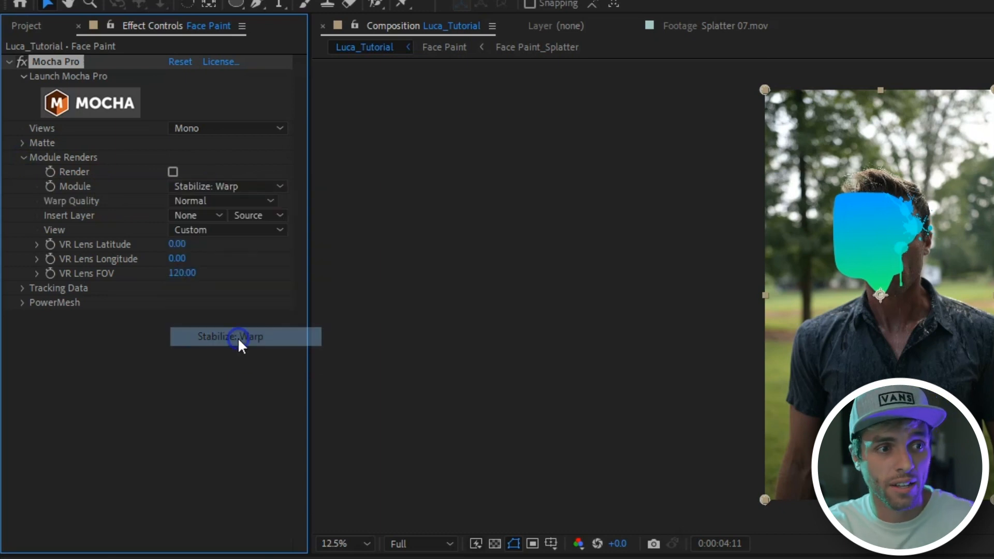
left_click(247, 204)
left_click(244, 260)
left_click(170, 165)
left_click(172, 171)
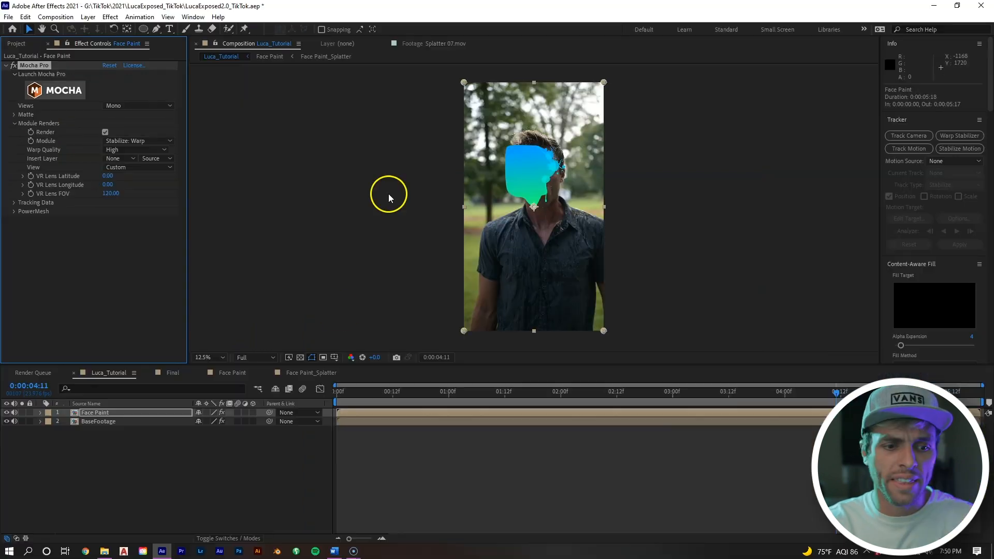
Step: Set the Face Paint layer's blending mode to Overlay in the Luca_Tutorial composition
left_click(209, 539)
left_click(210, 412)
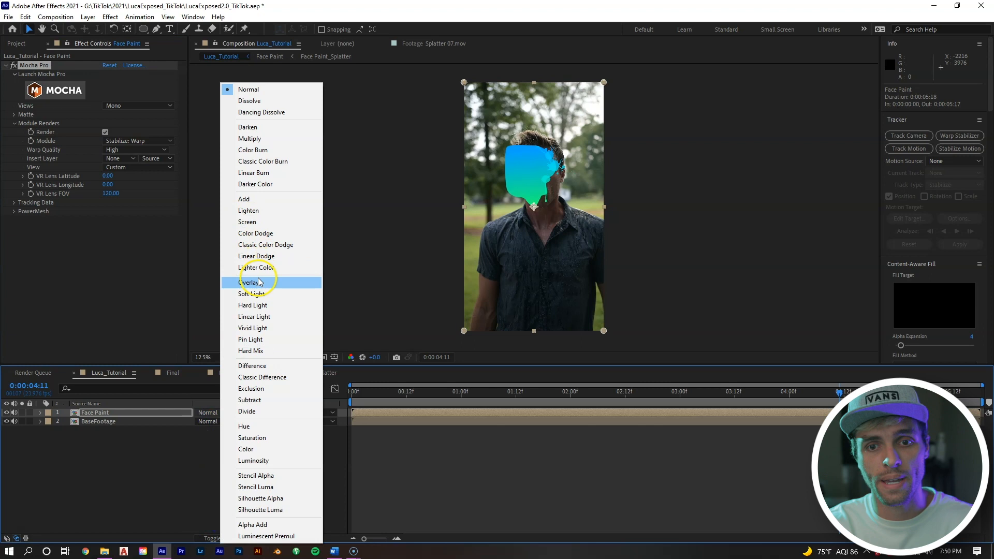
left_click(248, 282)
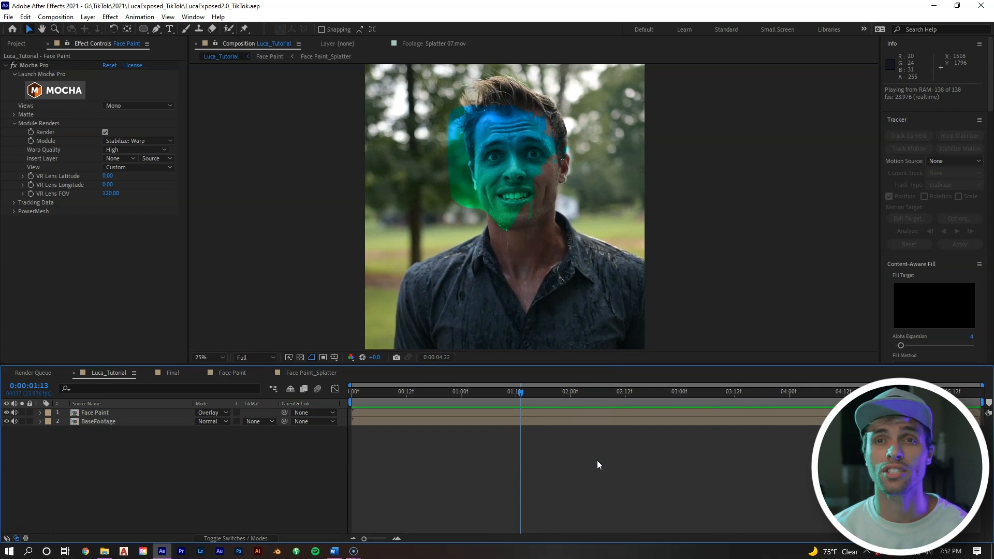
Step: Split the Face Paint layer at 0:00:01:19, where the water hits the face, and delete the earlier part
left_click_drag(523, 399, 545, 407)
key("Page_Down")
left_click(542, 411)
key("ctrl+shift+d")
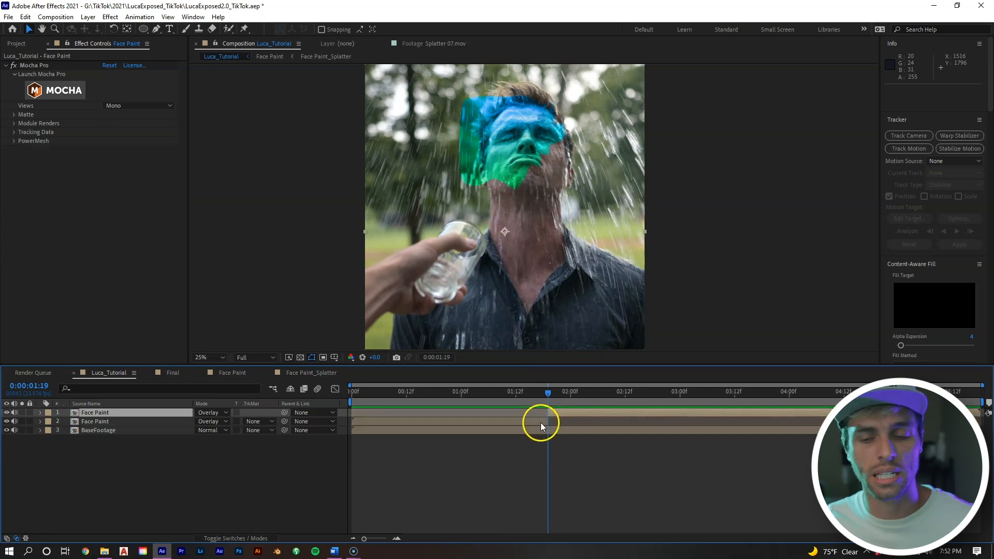
left_click(541, 423)
key("Delete")
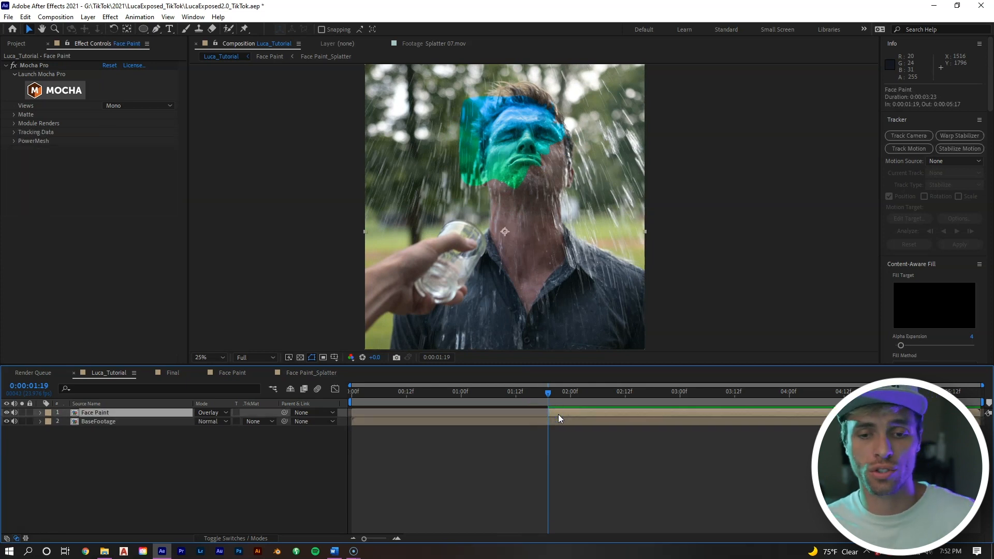
Step: Duplicate the trimmed Face Paint layer to intensify the paint on the face
left_click(563, 408)
key("ctrl+z")
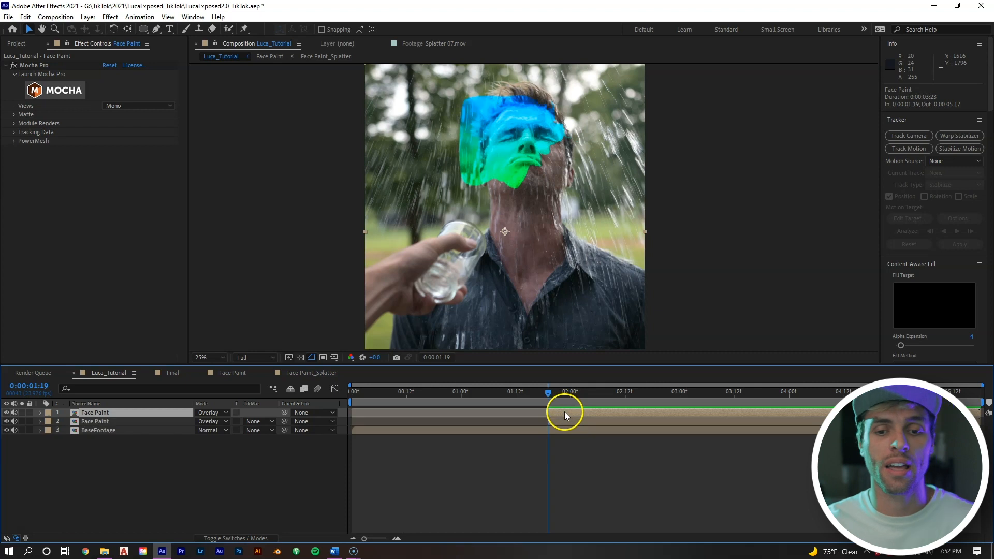
Step: Freeze the top Face Paint layer at 0:00:01:19, extend its start back to 0:00:01:12, and remove the part after 0:00:01:19
right_click(564, 413)
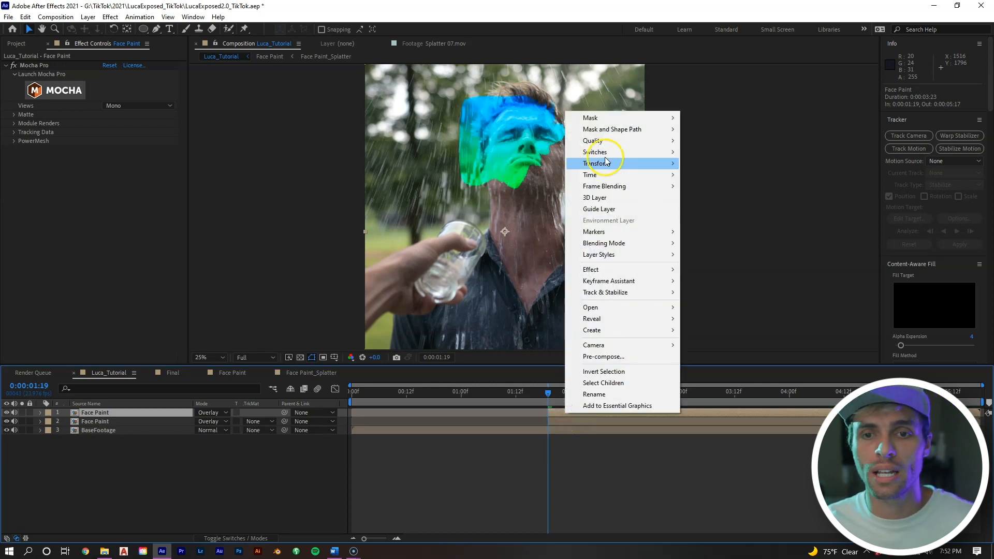
mouse_move(609, 176)
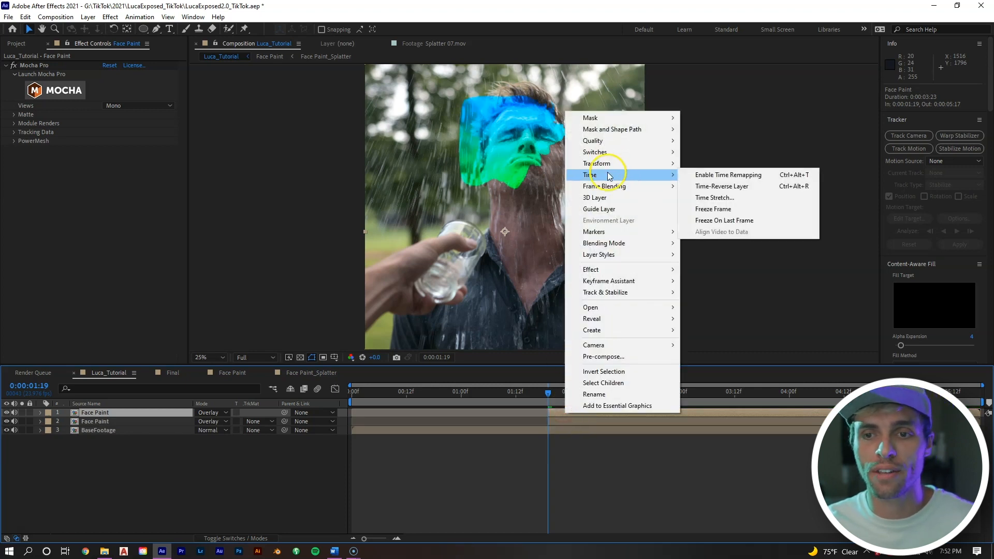
left_click(737, 210)
left_click_drag(548, 414, 515, 414)
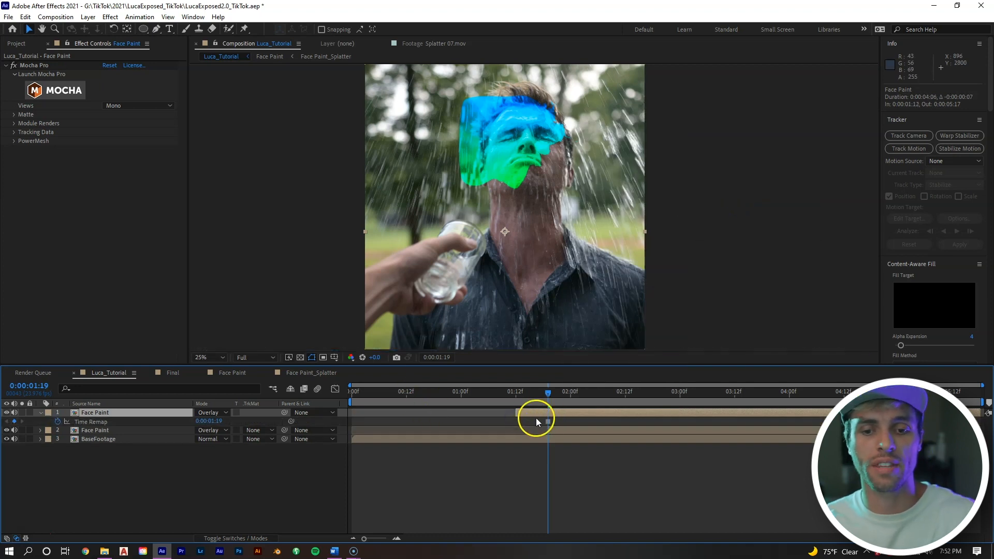
key("ctrl+shift+d")
key("Delete")
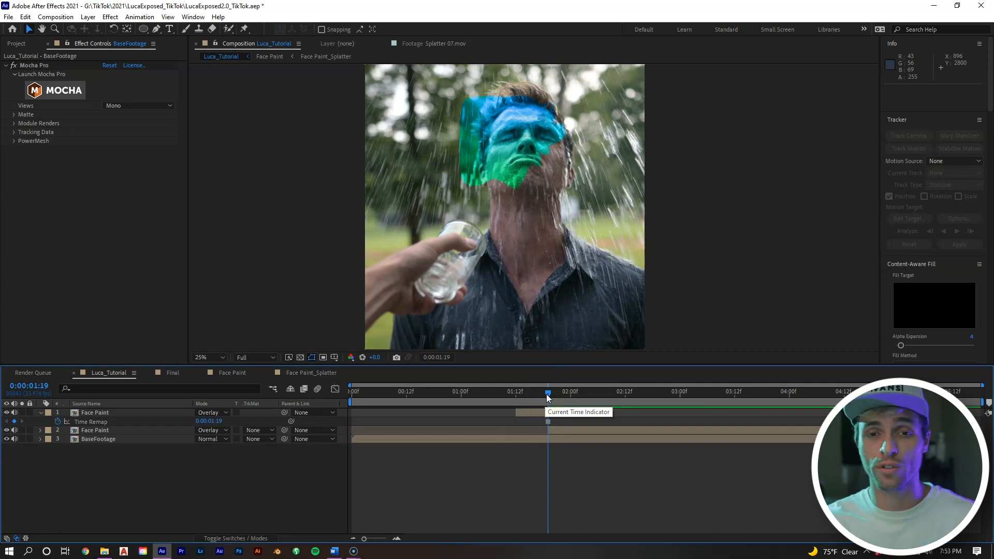
Step: Start keyframing the position of the short frozen Face Paint clip at 0:00:01:19 and check its motion up to 0:00:01:18
left_click(538, 413)
key("u")
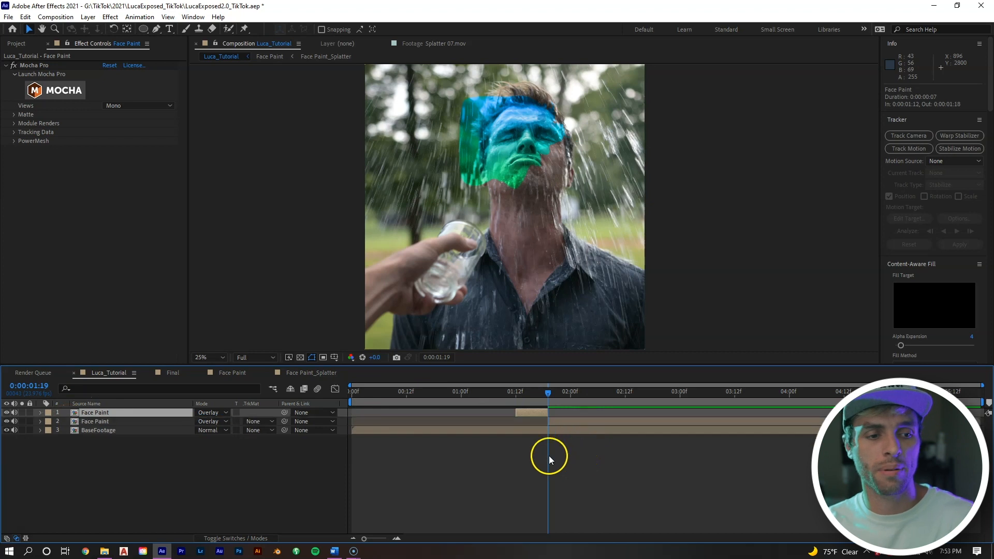
key("p")
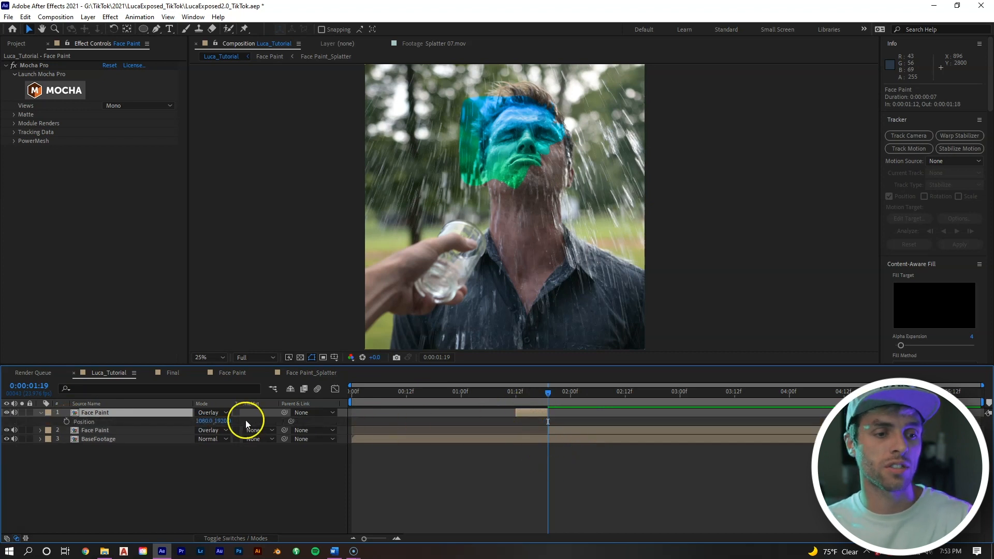
left_click(69, 422)
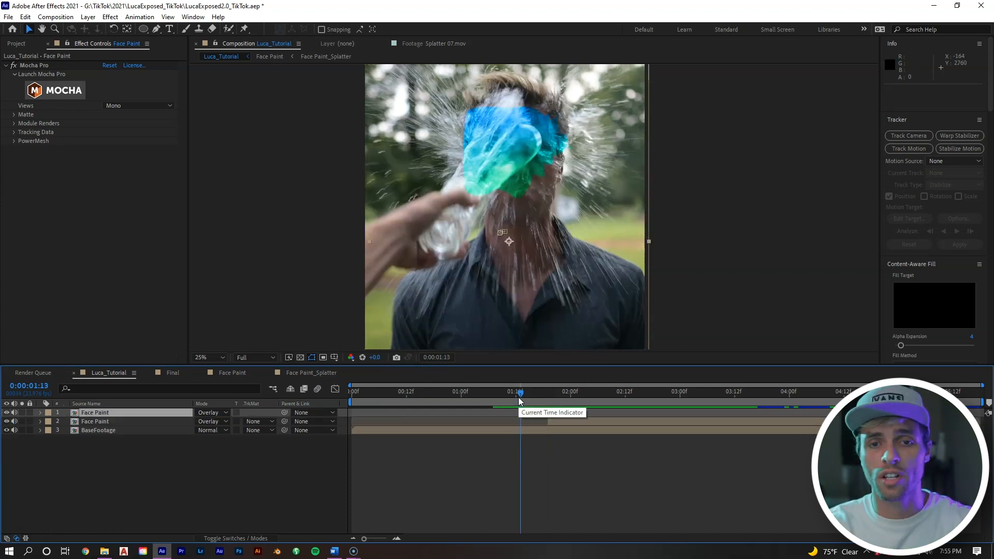
key("space")
left_click_drag(518, 396, 542, 402)
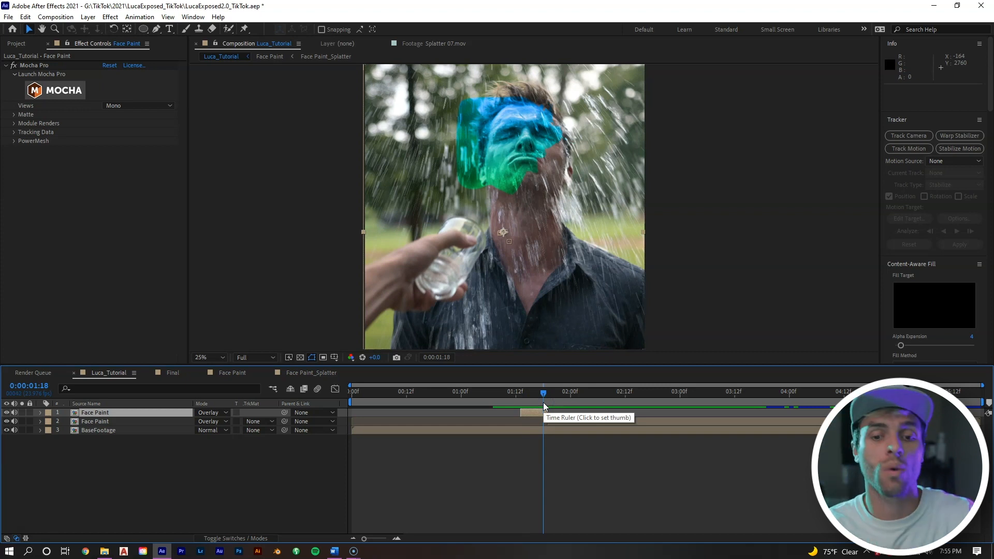
Step: Pre-compose the short Face Paint clip as Face Paint_Beginning Track with duration adjusted to the layer's span, and set it to Overlay
right_click(534, 413)
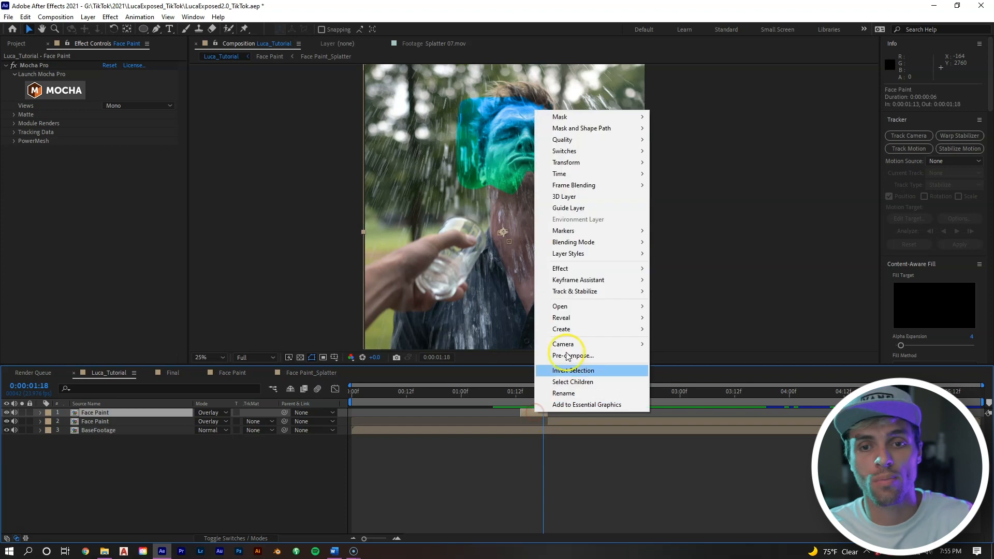
left_click(595, 356)
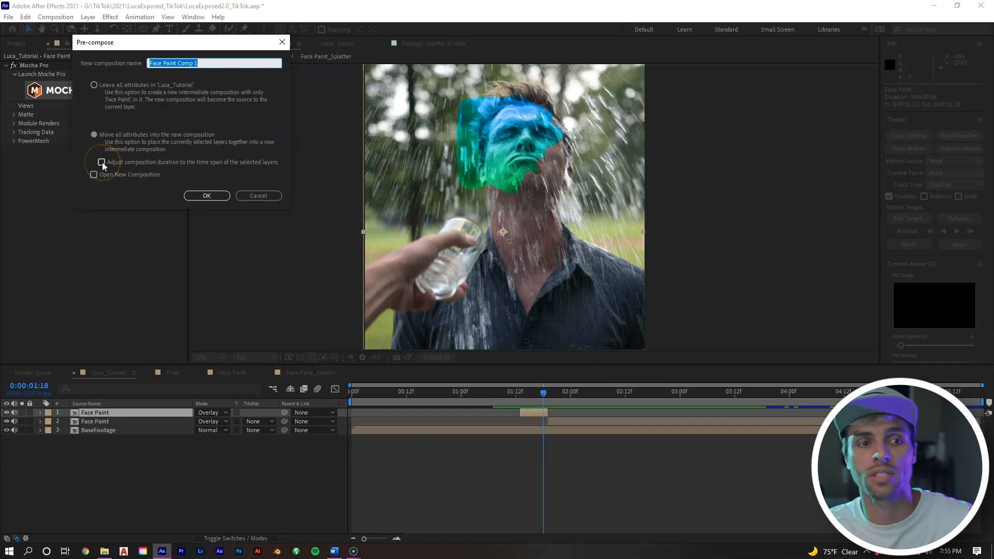
left_click(102, 162)
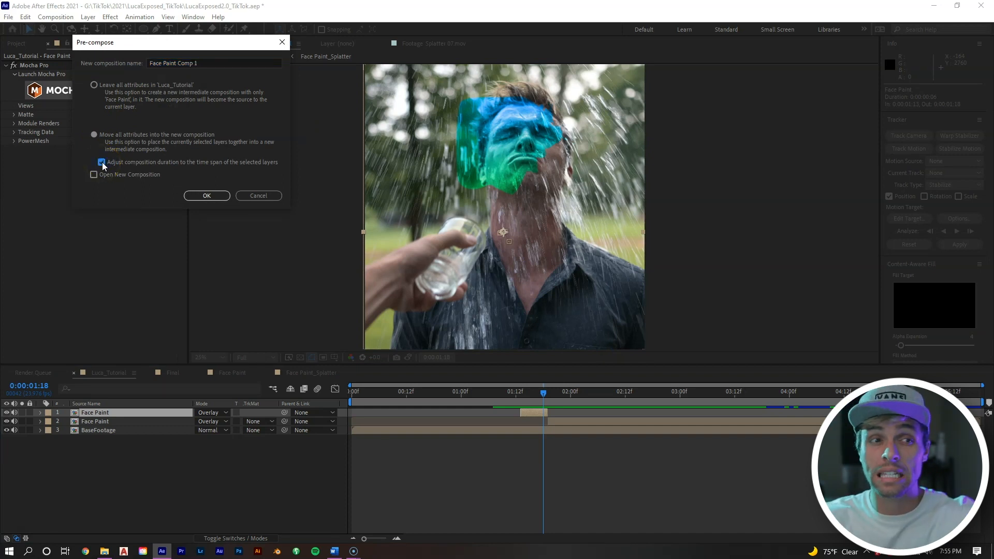
left_click_drag(213, 69, 176, 66)
type("_B")
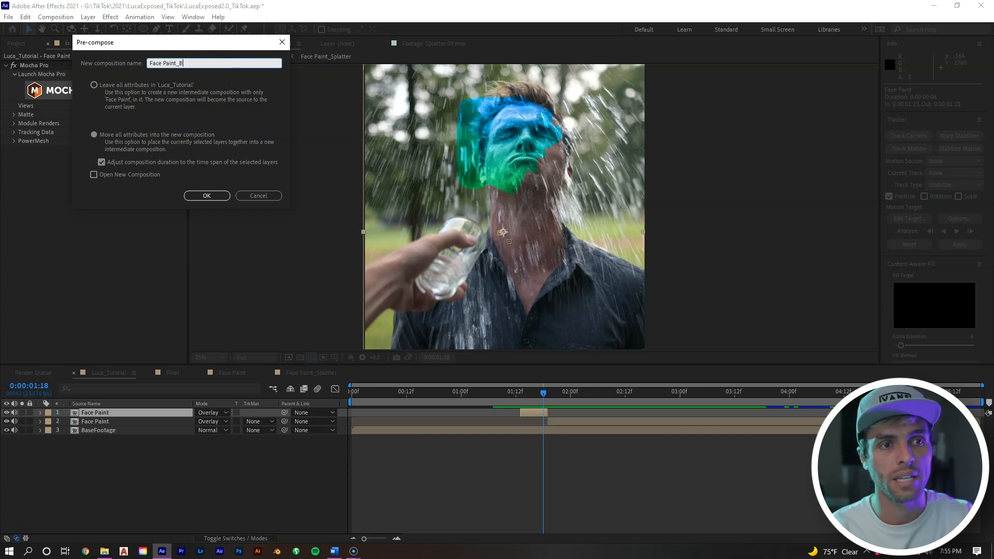
type("eginning Track")
key("Return")
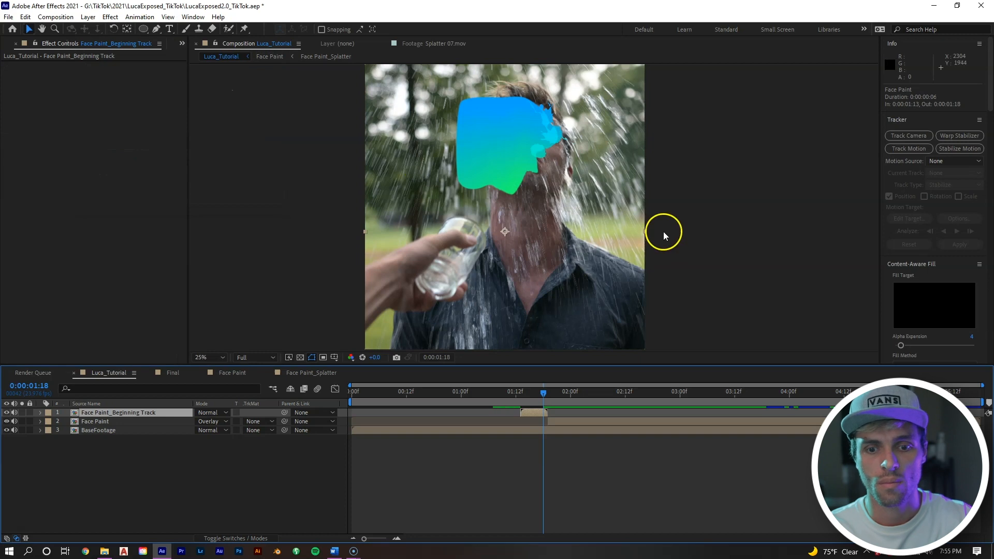
left_click(216, 412)
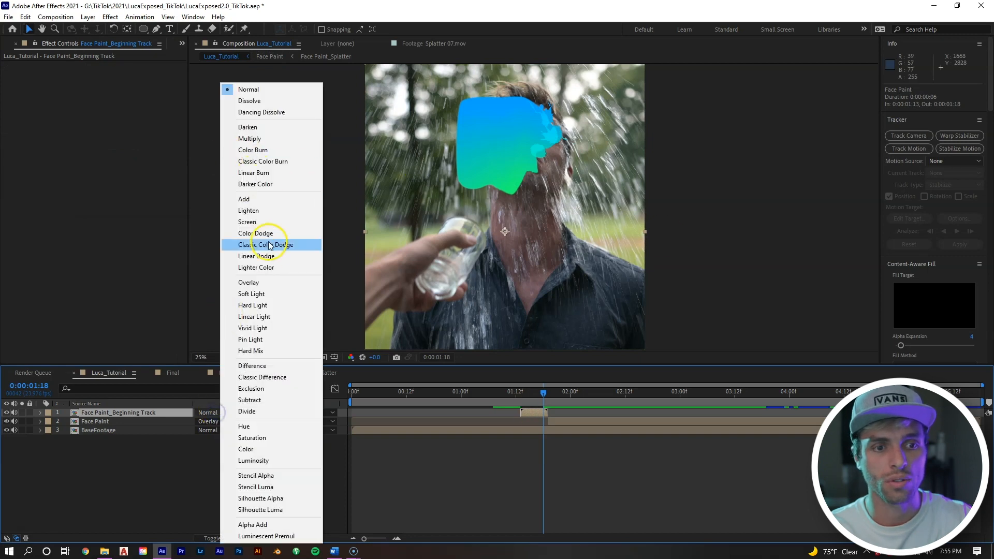
left_click(266, 280)
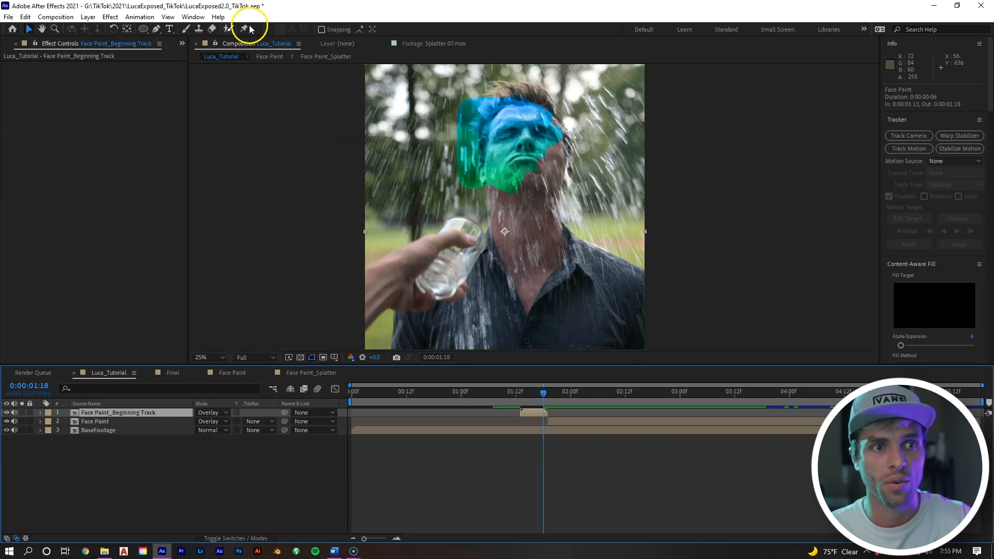
Step: Draw a small closed five-point Pen mask along the jaw on Face Paint_Beginning Track at 0:00:01:13
left_click(156, 28)
left_click_drag(525, 404, 521, 406)
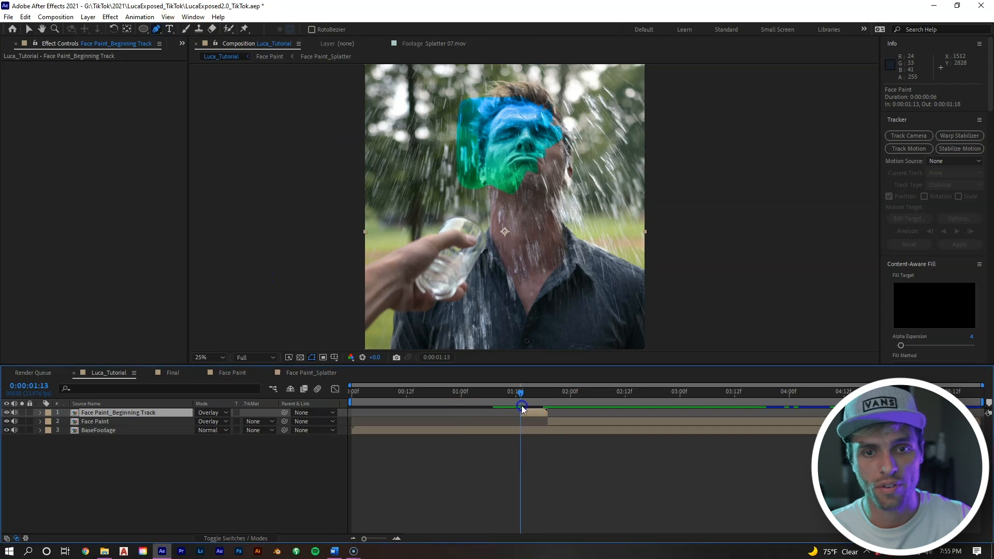
left_click(472, 197)
left_click(494, 195)
left_click(510, 198)
left_click(518, 214)
left_click(505, 215)
left_click(472, 196)
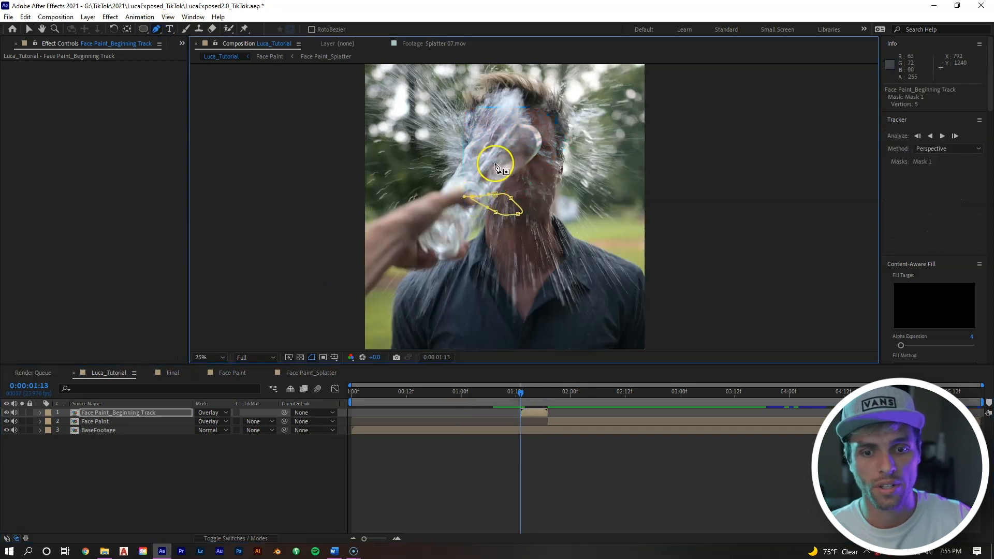
Step: Keyframe the mask path frame by frame from 0:00:01:13 to 0:00:01:18, expanding it from the jaw to reveal the face paint
key("m")
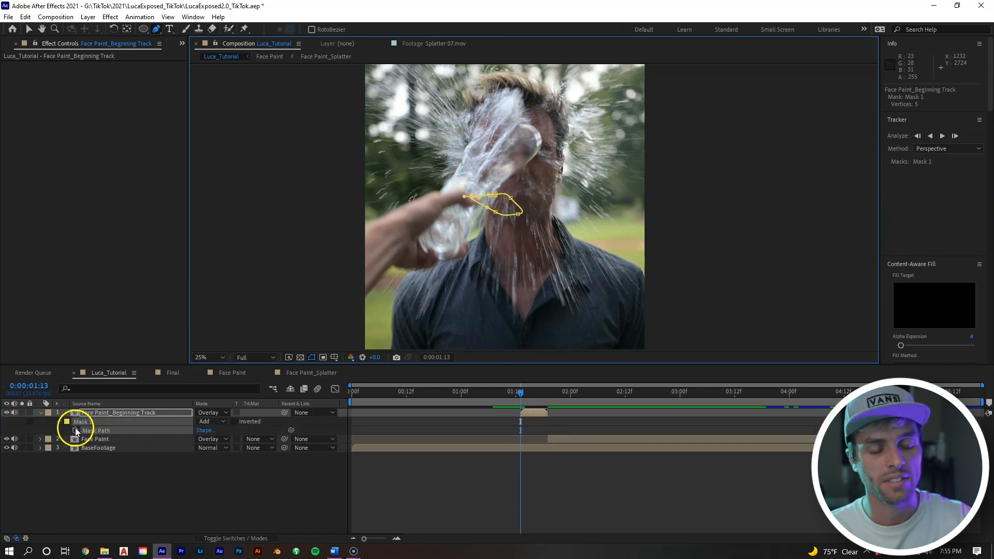
left_click(29, 28)
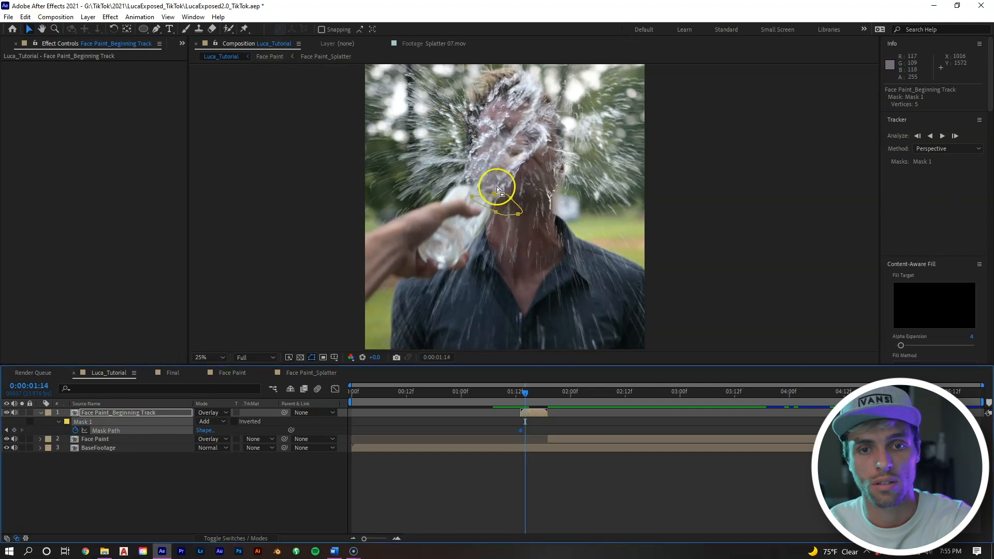
key("Page_Down")
left_click_drag(495, 187, 479, 160)
key("Page_Down")
left_click_drag(531, 186, 548, 177)
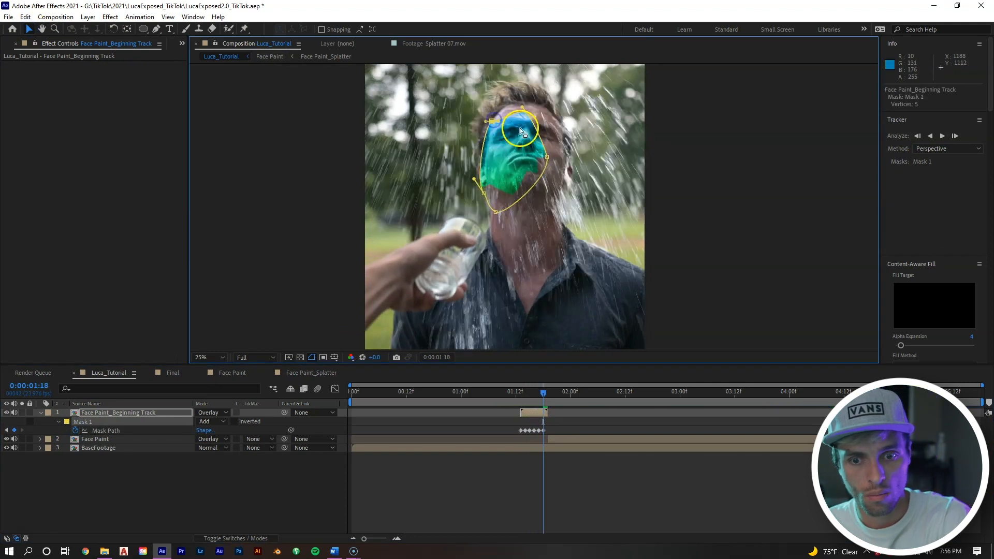
Step: Enable motion blur for the Face Paint_Beginning Track layer
left_click(533, 395)
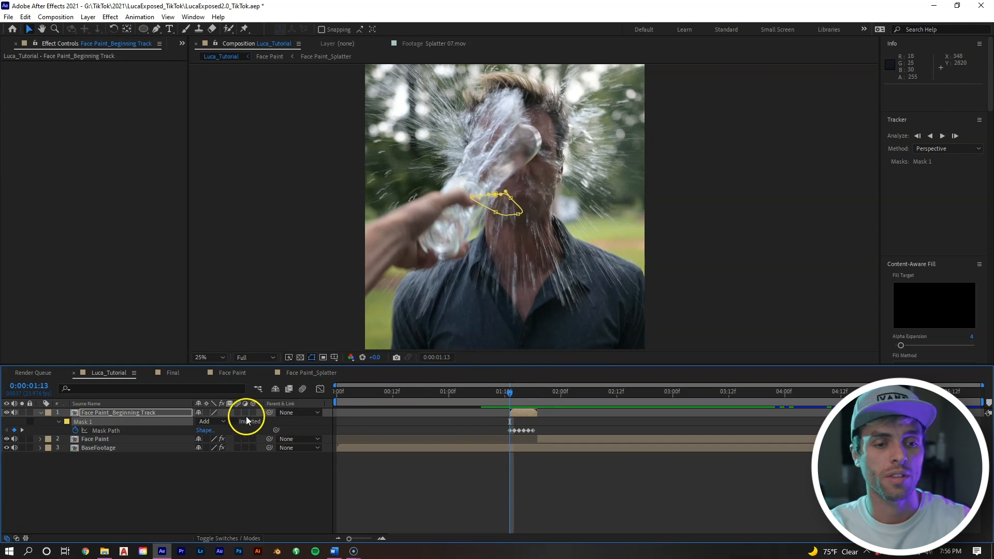
left_click(238, 412)
left_click(558, 418)
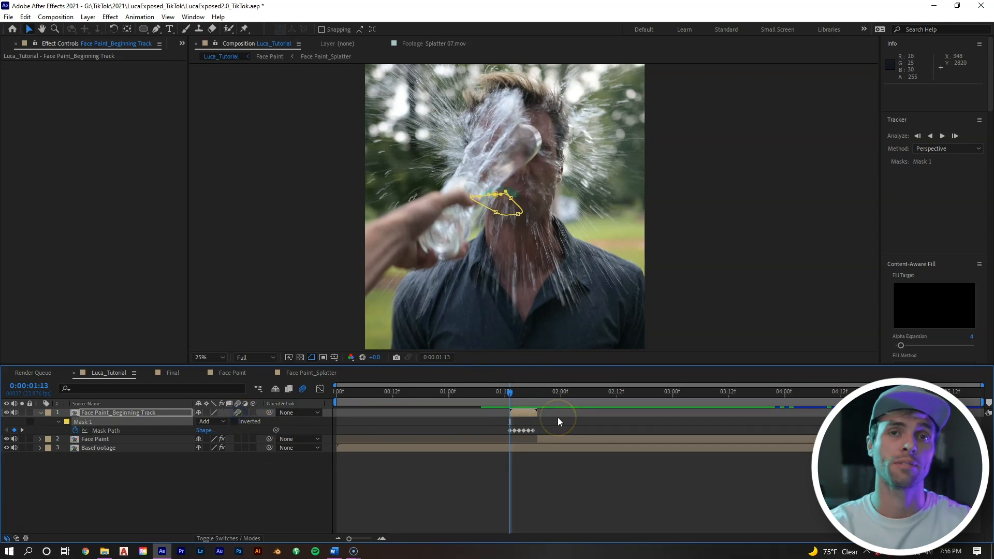
Step: Play back the face paint reveal from 0:00:00:19 to check how it appears with the water splash
key("space")
left_click(517, 397)
left_click(424, 400)
key("space")
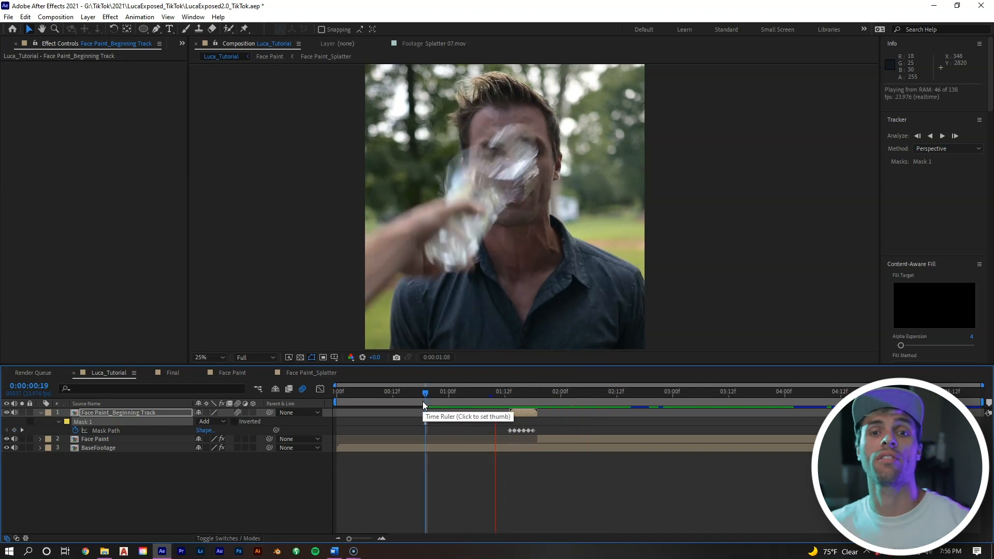
key("space")
left_click(563, 404)
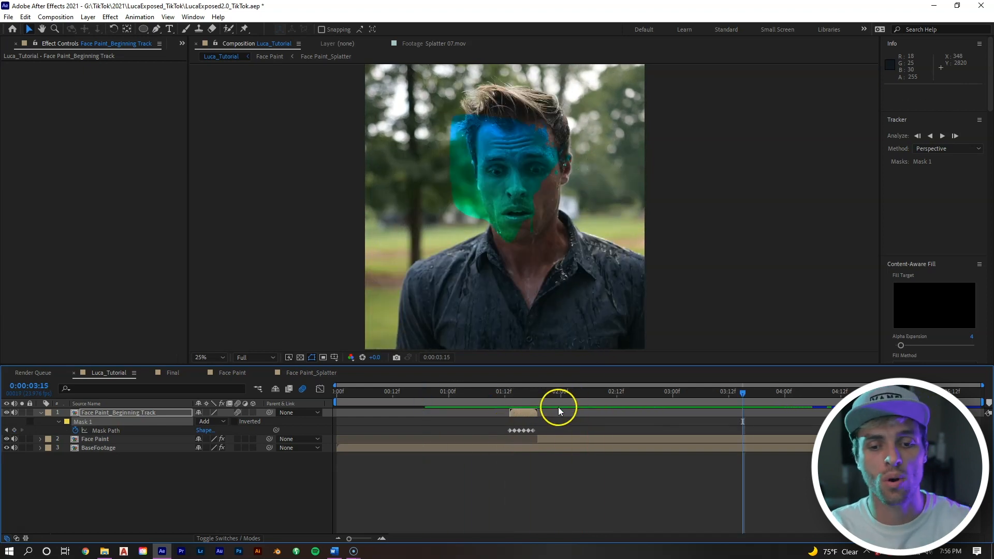
Step: Pre-compose Face Paint_Beginning Track and Face Paint together as Face Paint_Final and set the new layer's blending mode to Overlay
left_click(561, 439, "shift")
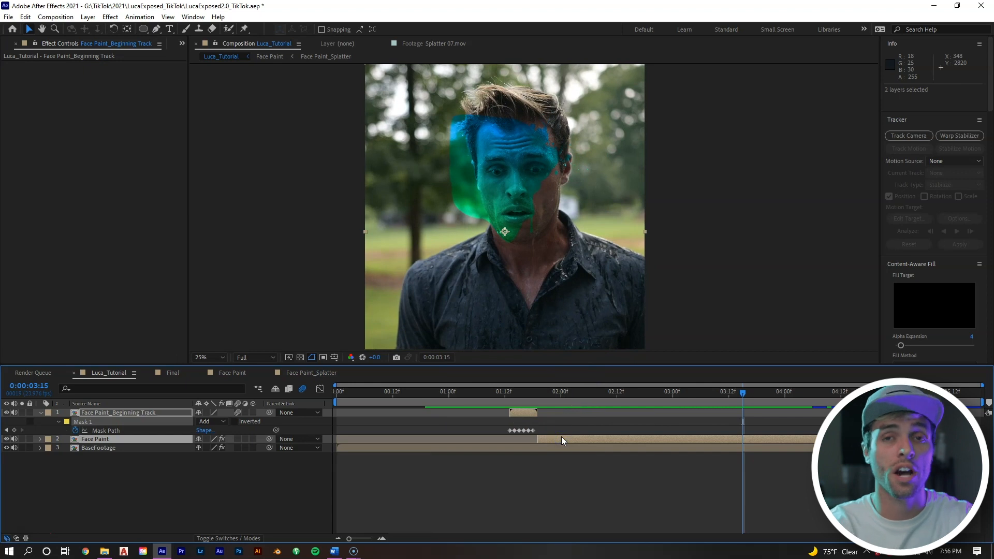
right_click(561, 436)
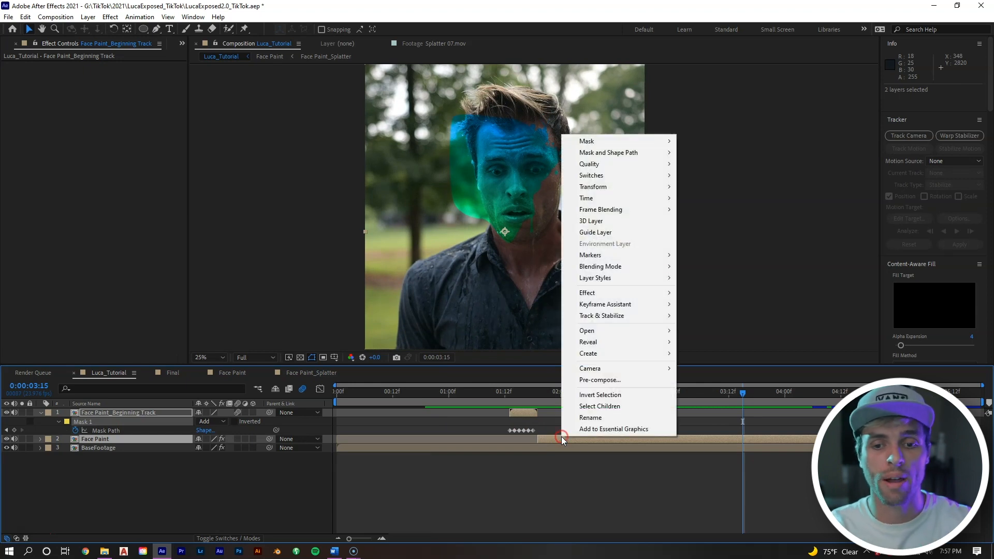
left_click(595, 379)
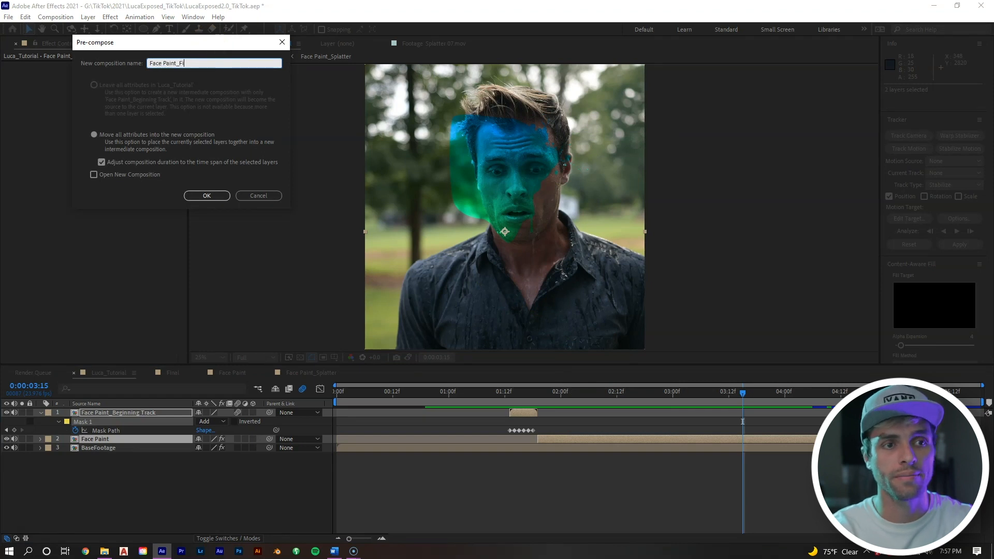
key("Return")
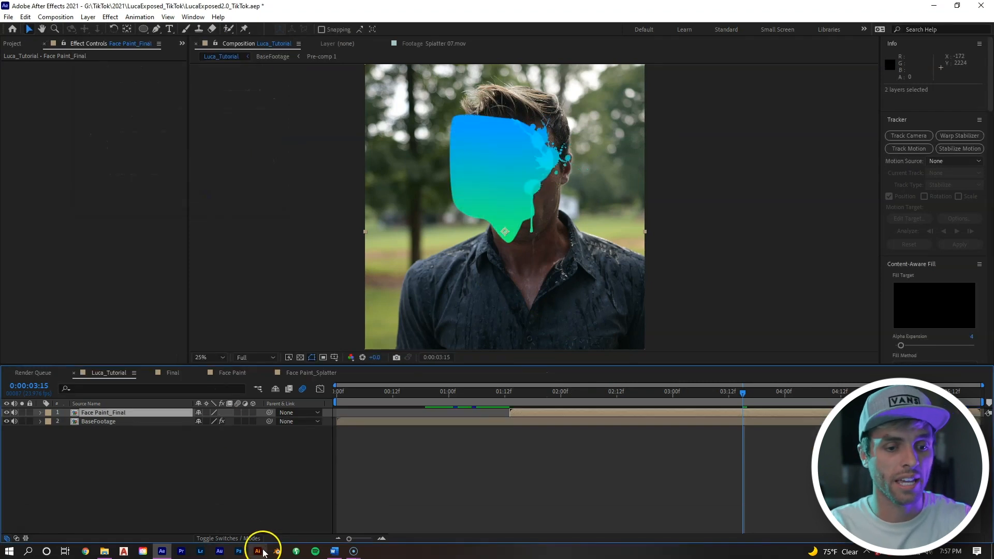
left_click(251, 538)
left_click(223, 412)
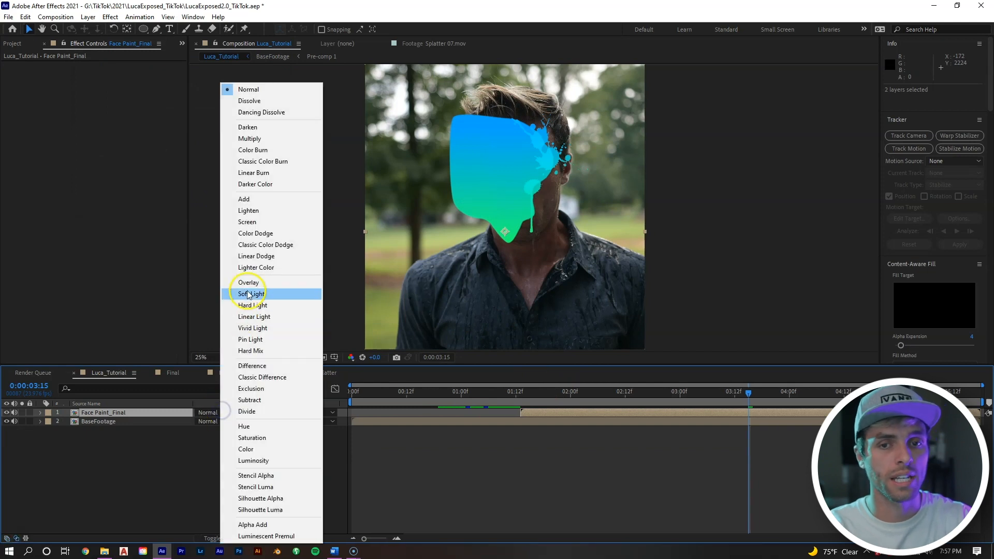
left_click(248, 282)
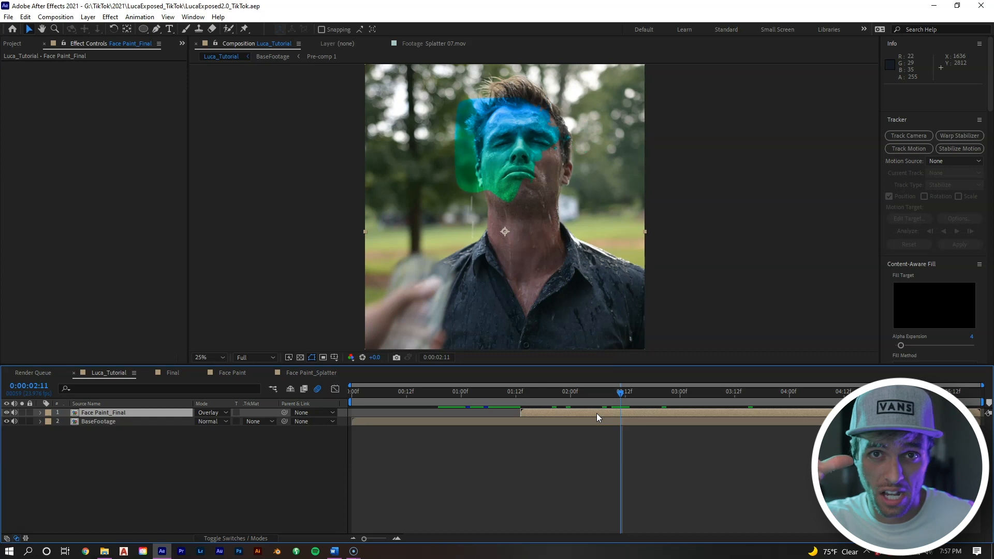
Step: Duplicate the BaseFootage layer and delete the existing face tracking layer in the copy's Mocha Pro project
left_click(376, 421)
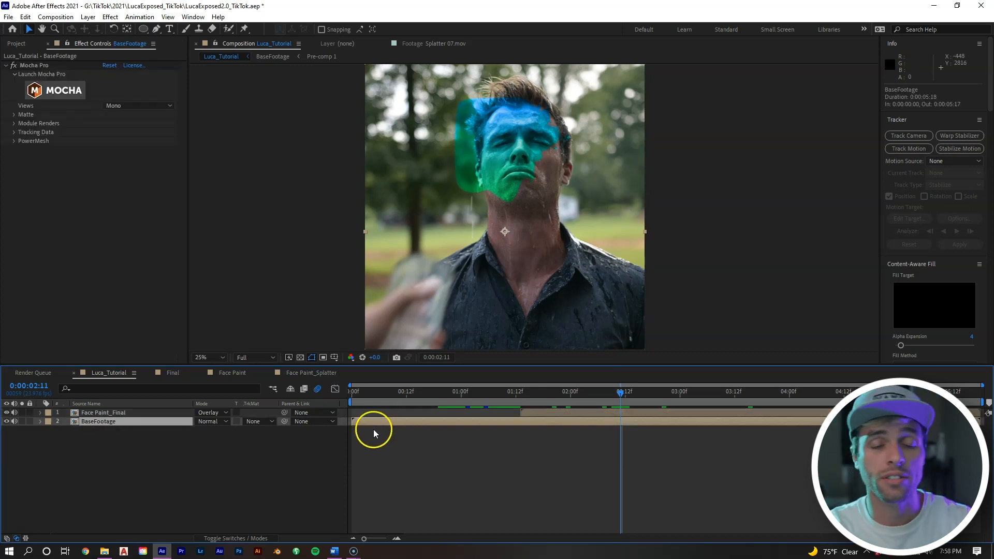
key("ctrl+d")
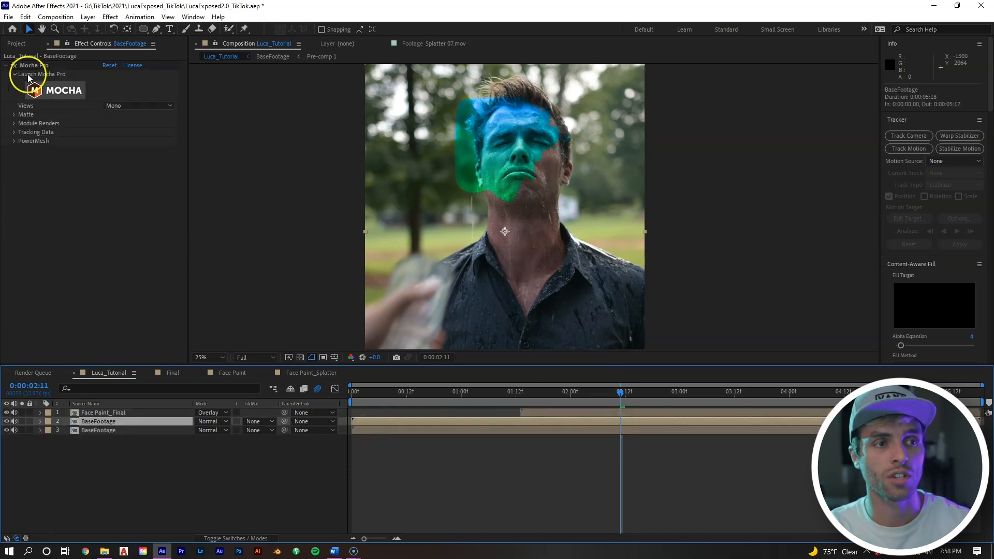
left_click(60, 93)
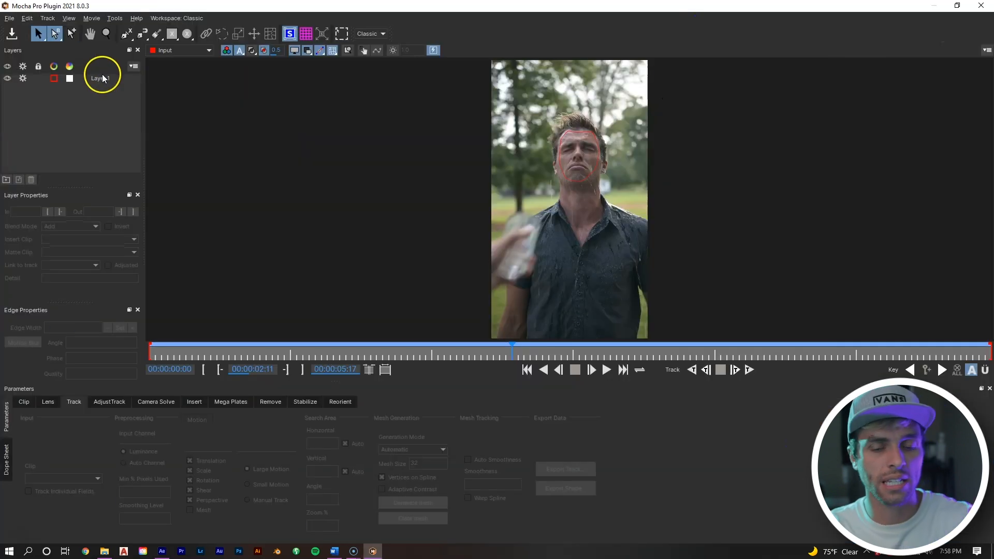
left_click(101, 77)
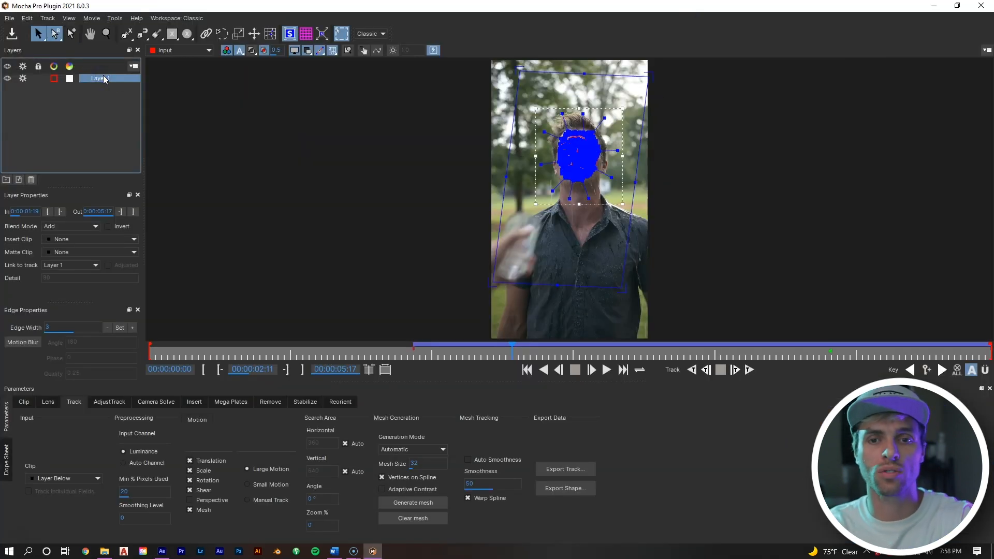
key("Delete")
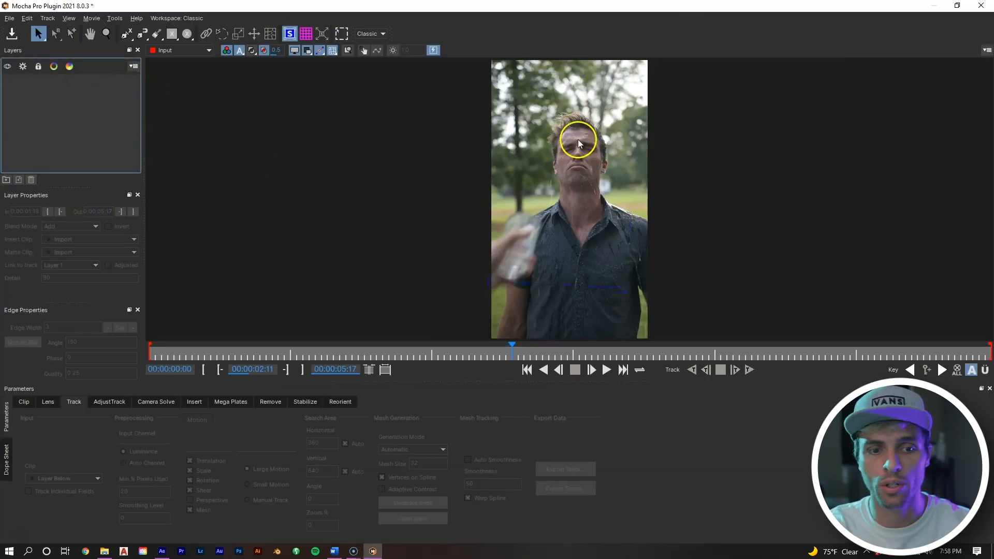
Step: Draw a closed X-spline around the face at 0:00:04:11, following the hairline, cheeks and jaw and keeping the hair and ears out
left_click_drag(519, 354, 618, 348)
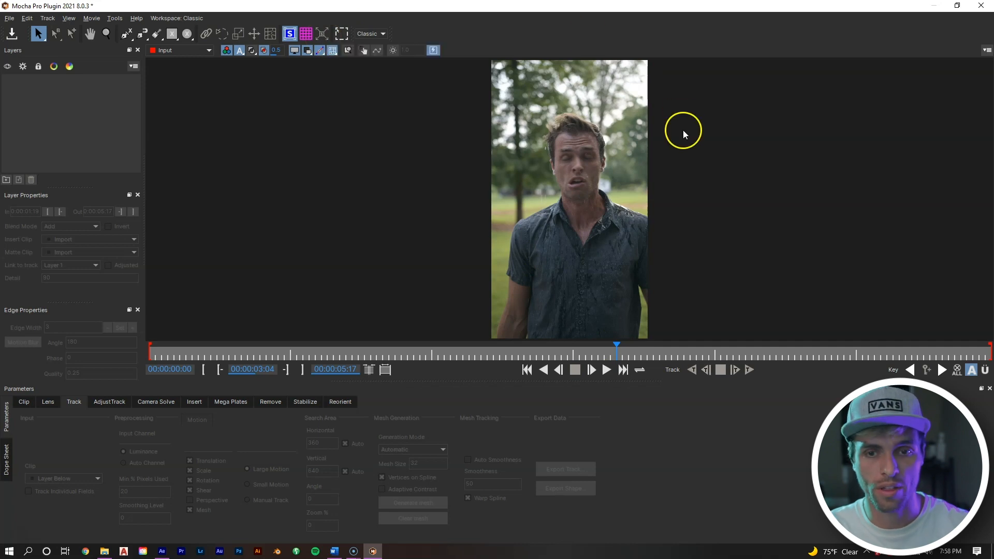
key("z")
left_click_drag(594, 159, 588, 73)
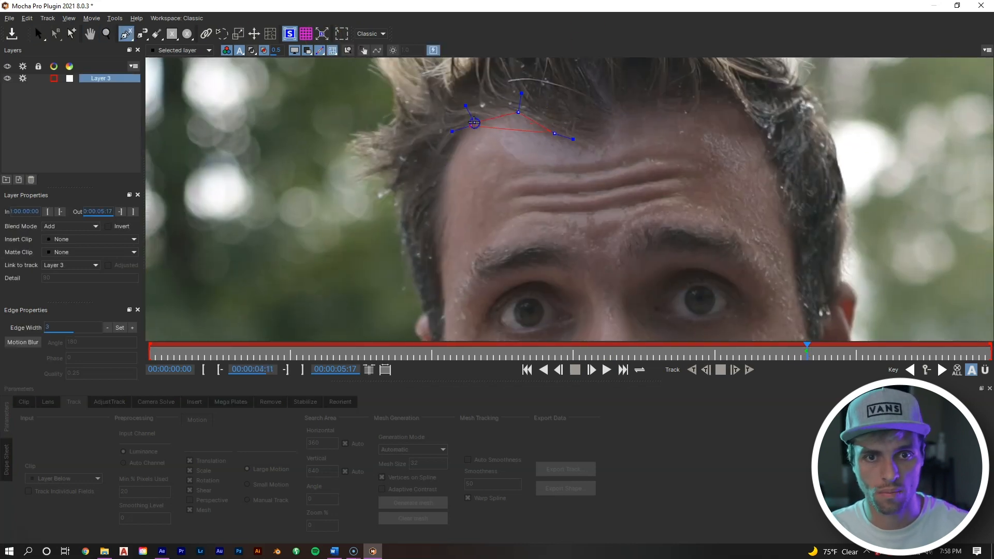
left_click(449, 249)
left_click_drag(459, 276, 459, 171)
left_click(507, 266)
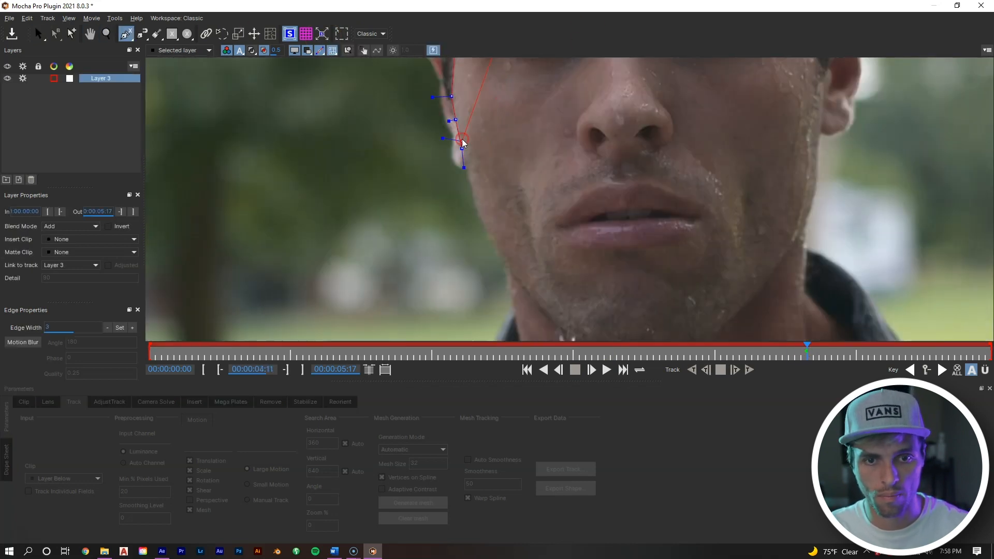
left_click(718, 255)
left_click(775, 217)
left_click(664, 244)
left_click(669, 198)
left_click(670, 169)
left_click(677, 145)
left_click_drag(677, 145, 610, 321)
left_click(610, 144)
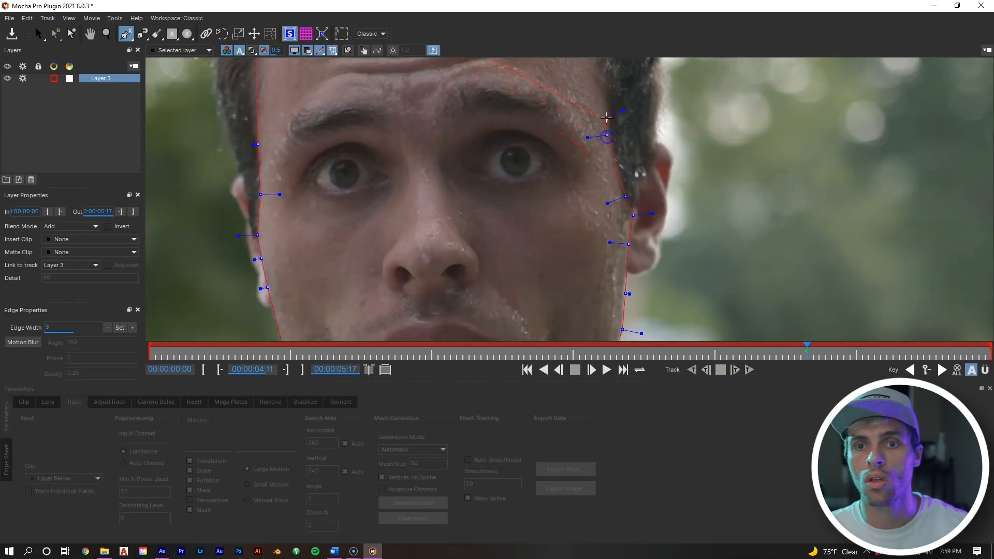
left_click_drag(610, 145, 595, 331)
left_click(524, 162)
right_click(523, 162)
left_click(290, 34)
key("z")
left_click_drag(484, 103, 471, 186)
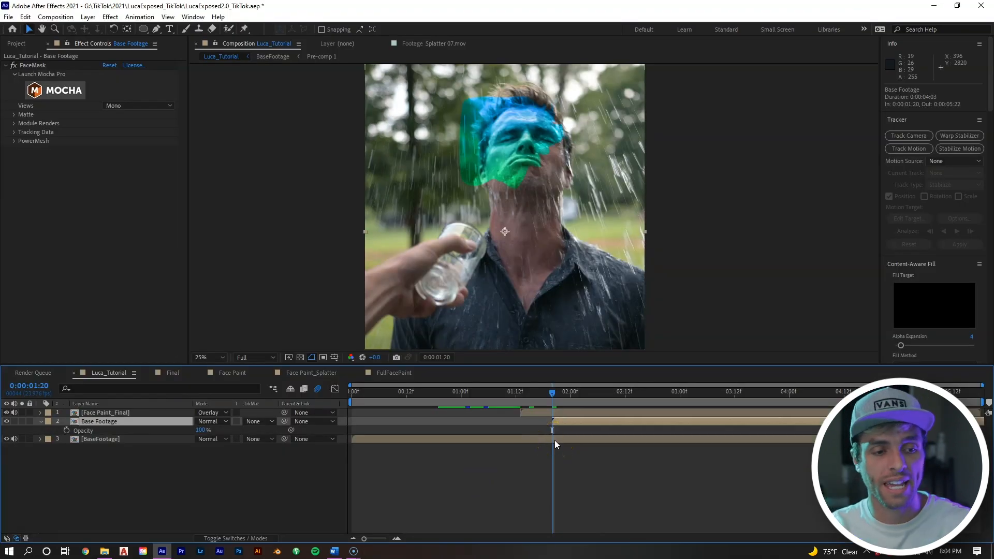
Step: Move the masked Base Footage copy above Face Paint_Final and rename it Face Mask
left_click_drag(115, 418, 118, 412)
right_click(118, 412)
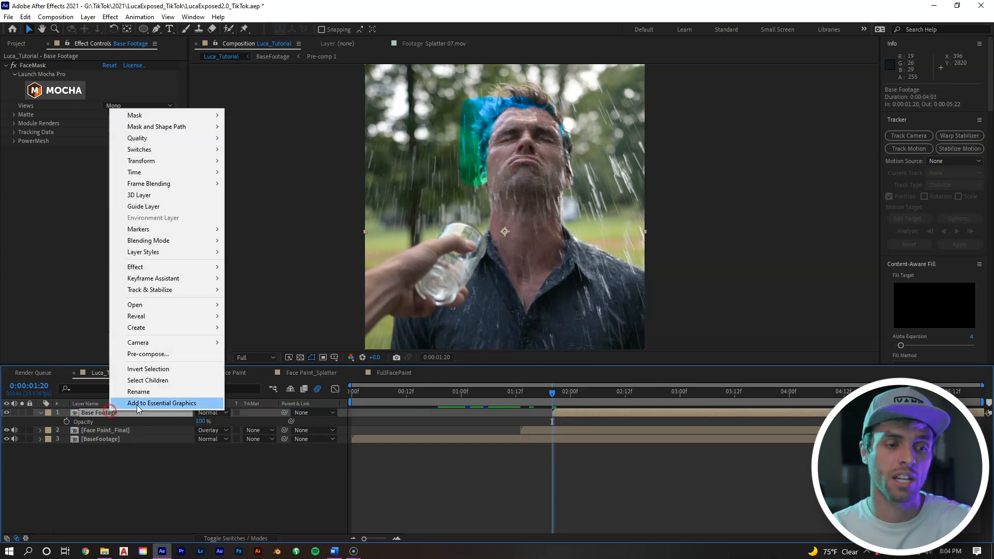
left_click(150, 391)
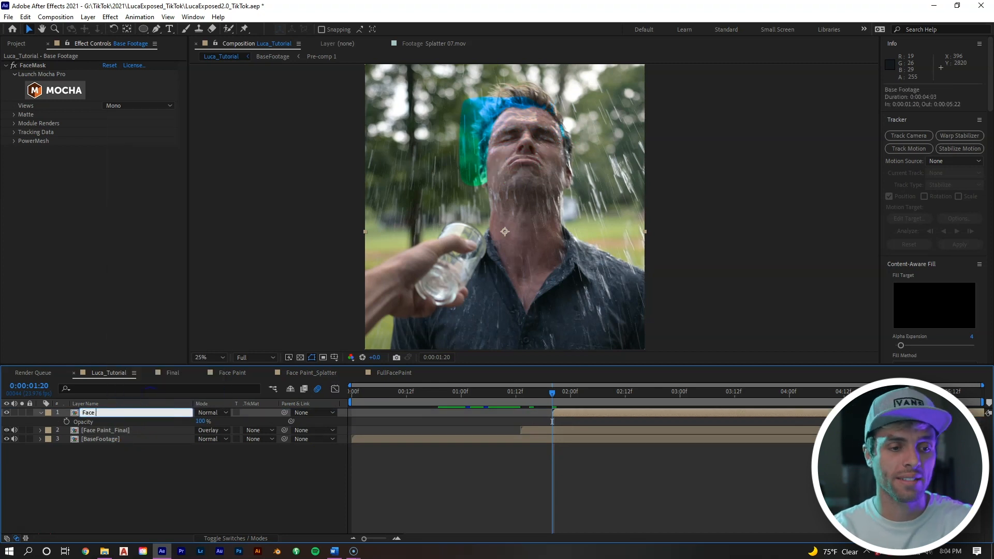
type("Face Mask")
left_click(590, 485)
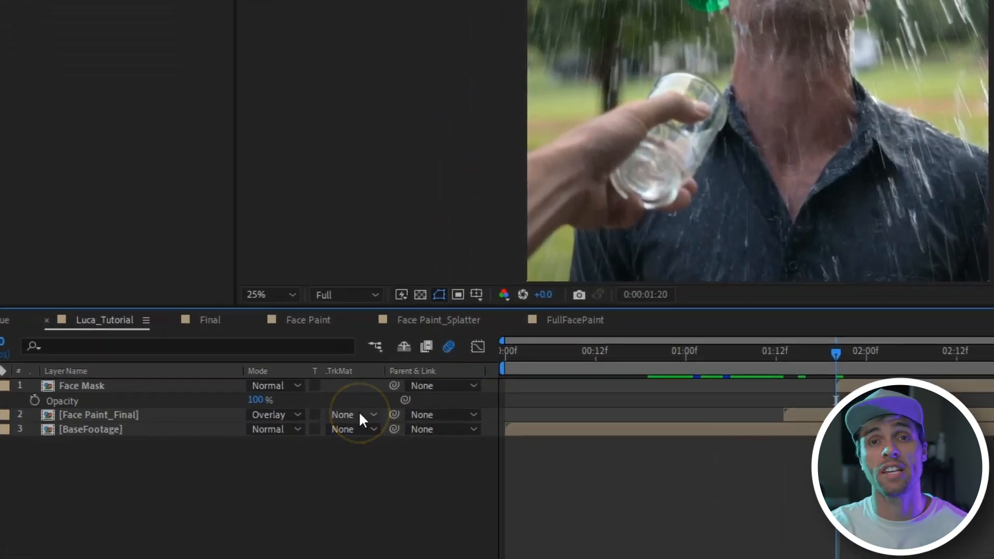
Step: Set the track matte of Face Paint_Final to Alpha Matte "Face Mask"
left_click(358, 411)
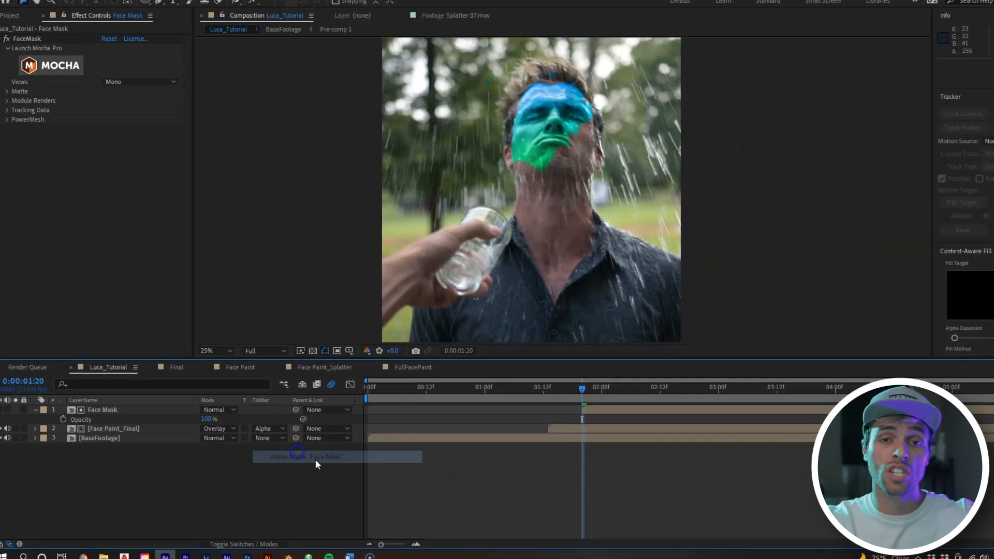
left_click(367, 457)
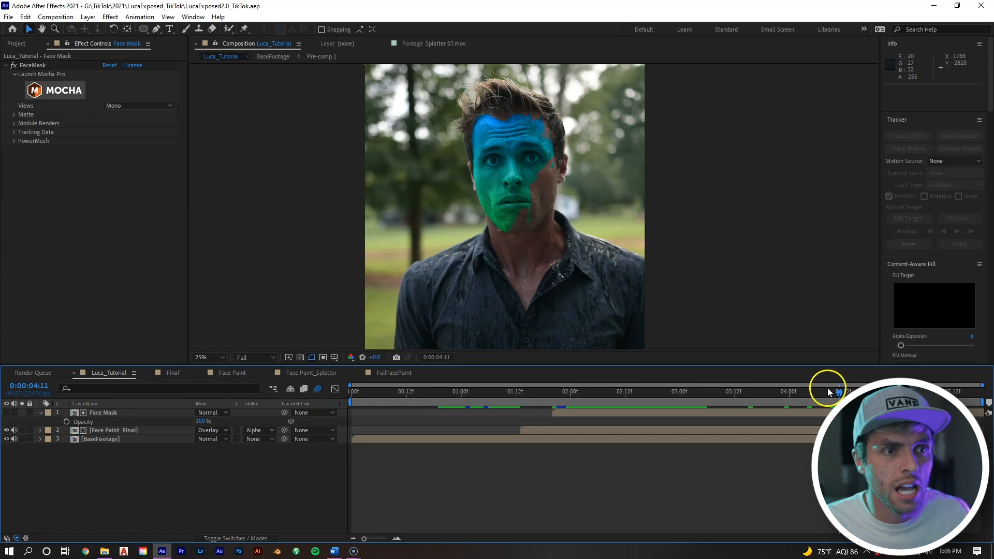
Step: Examine the eyes and mouth in luca4_8ad643ad.jpeg and compare them with the painted face in Luca_Tutorial at 0:00:04:23
left_click(27, 45)
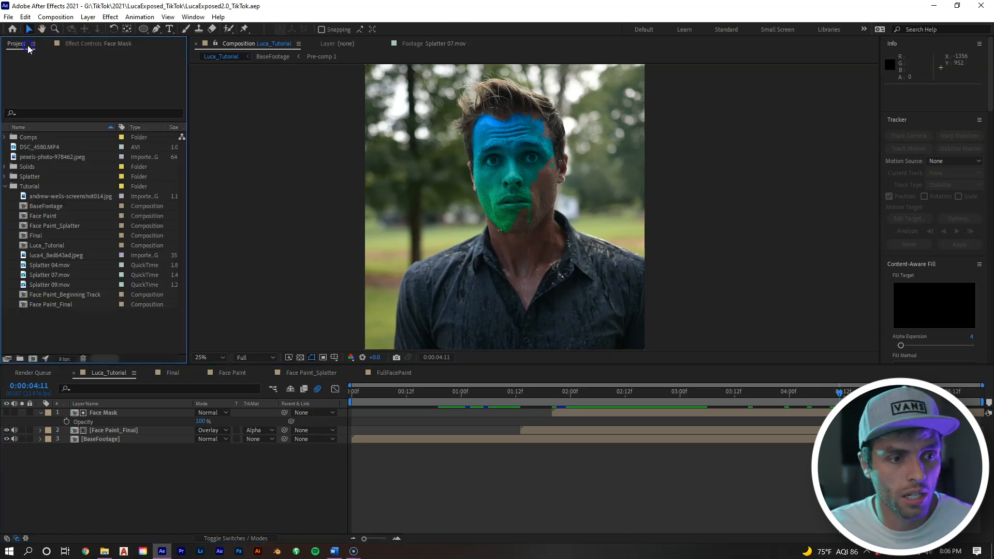
double_click(73, 275)
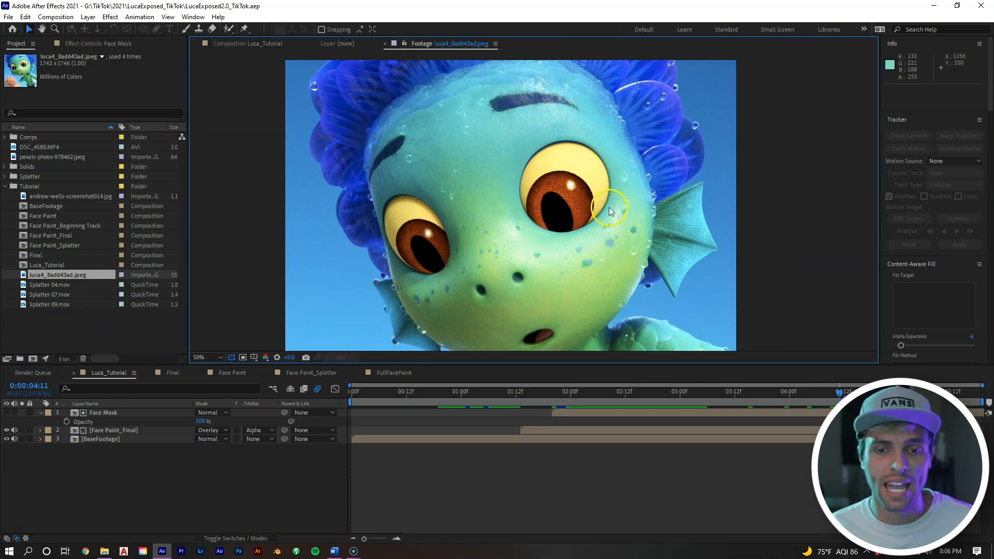
scroll(511, 228, "up", 4)
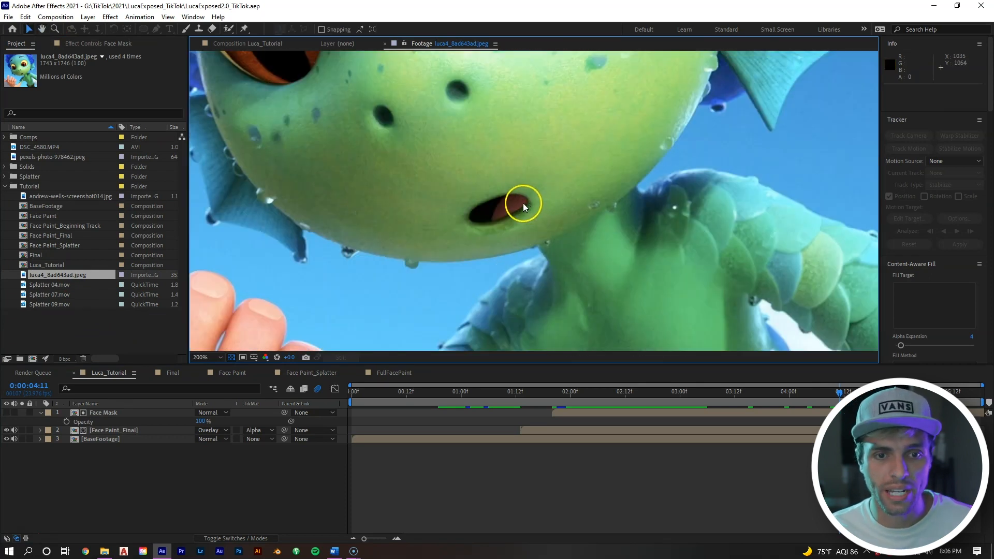
scroll(506, 154, "down", 4)
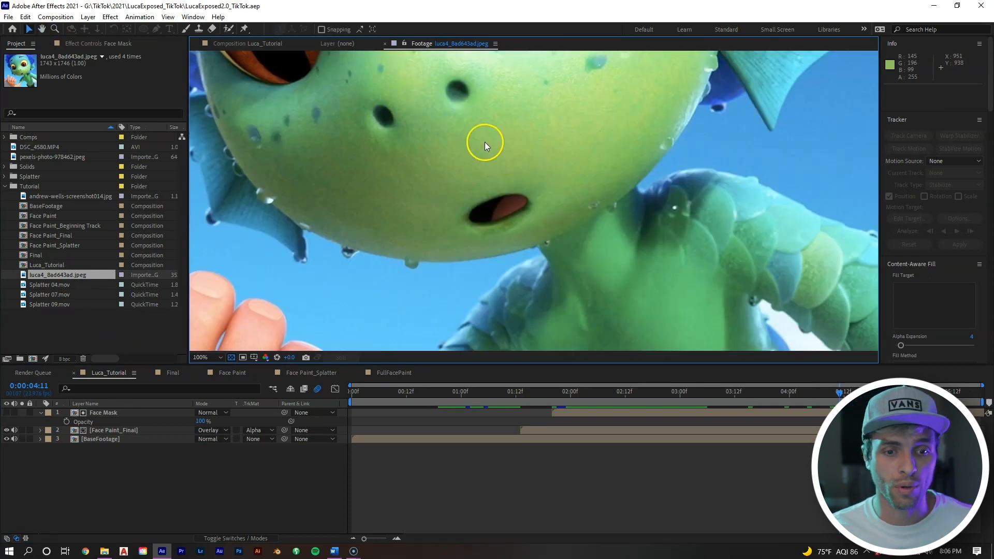
left_click(111, 373)
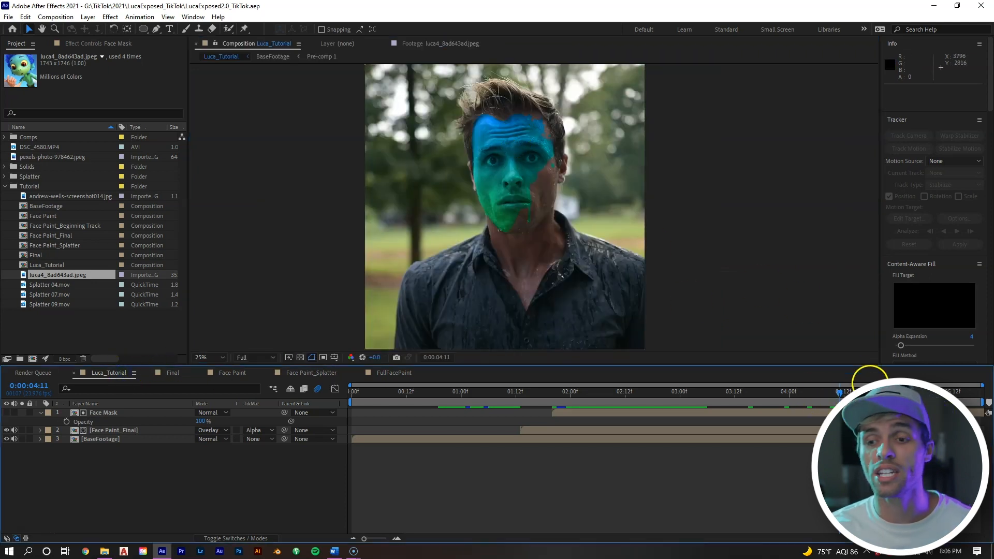
left_click_drag(835, 398, 893, 401)
scroll(517, 206, "up", 4)
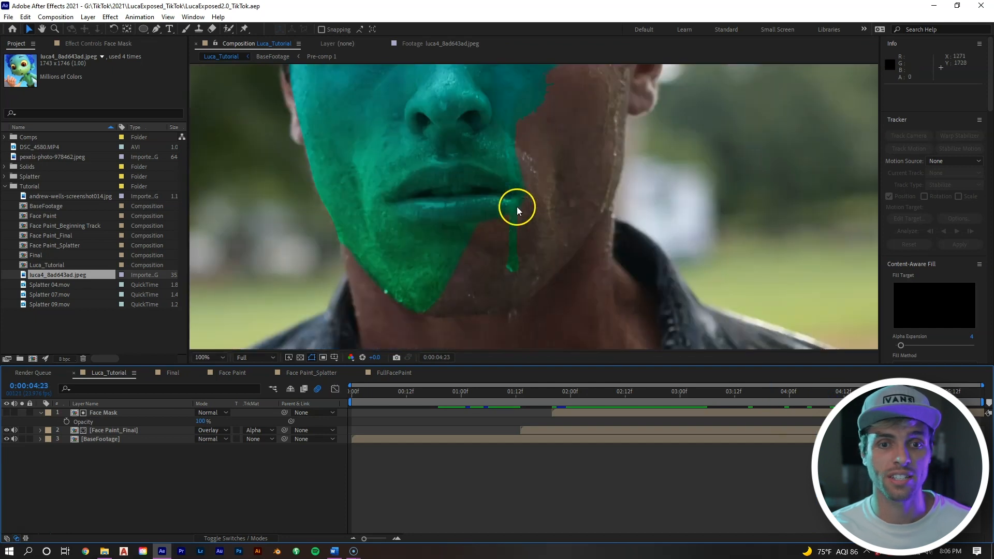
scroll(567, 131, "down", 2)
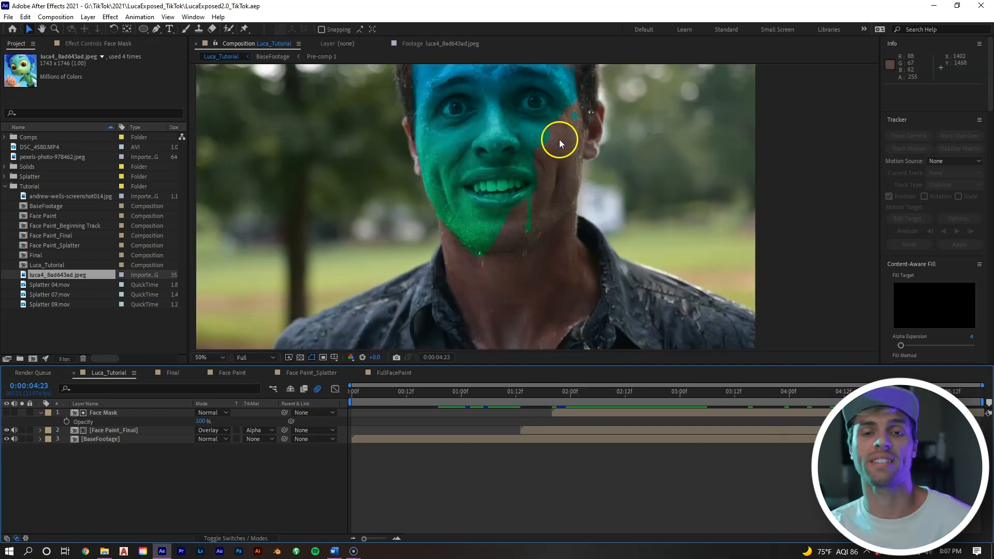
Step: Duplicate the BaseFootage layer as Eyes and place it at the top of the layer stack
left_click(604, 439)
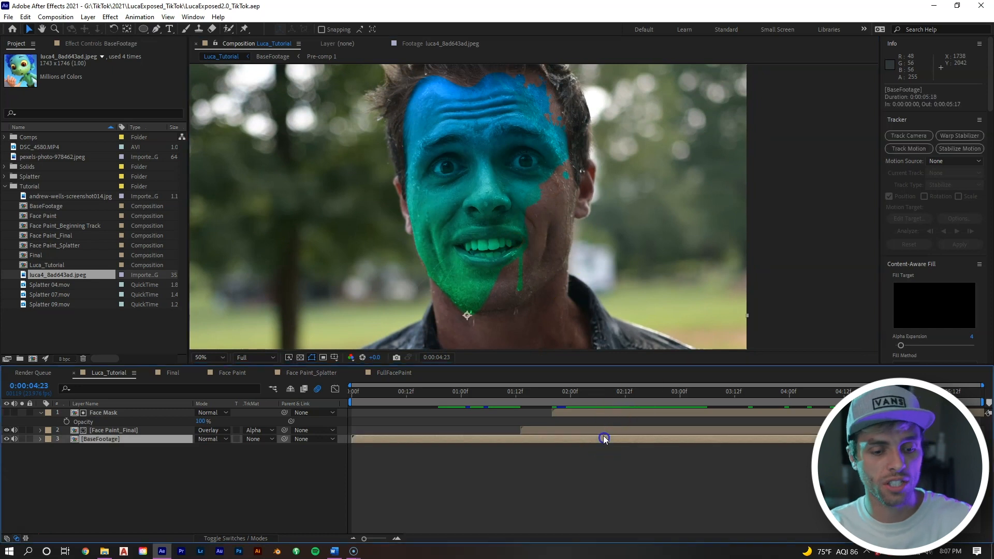
key("ctrl+d")
right_click(111, 439)
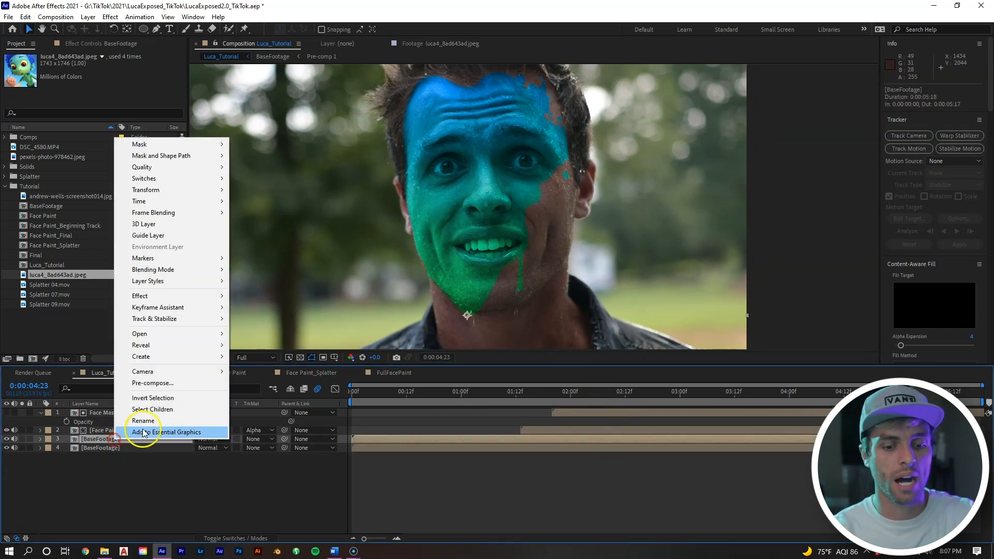
left_click(148, 421)
type("Eyes")
key("Return")
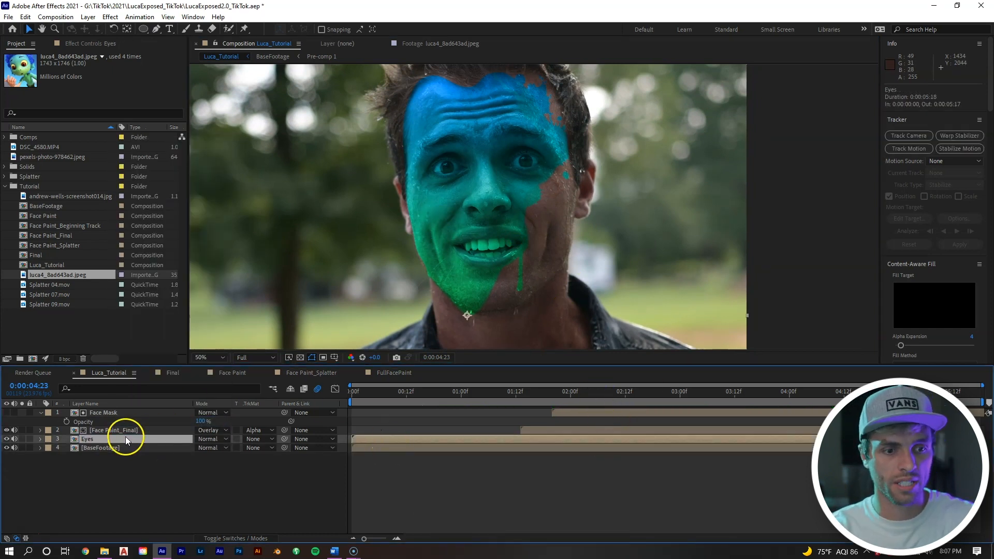
left_click_drag(125, 436, 128, 427)
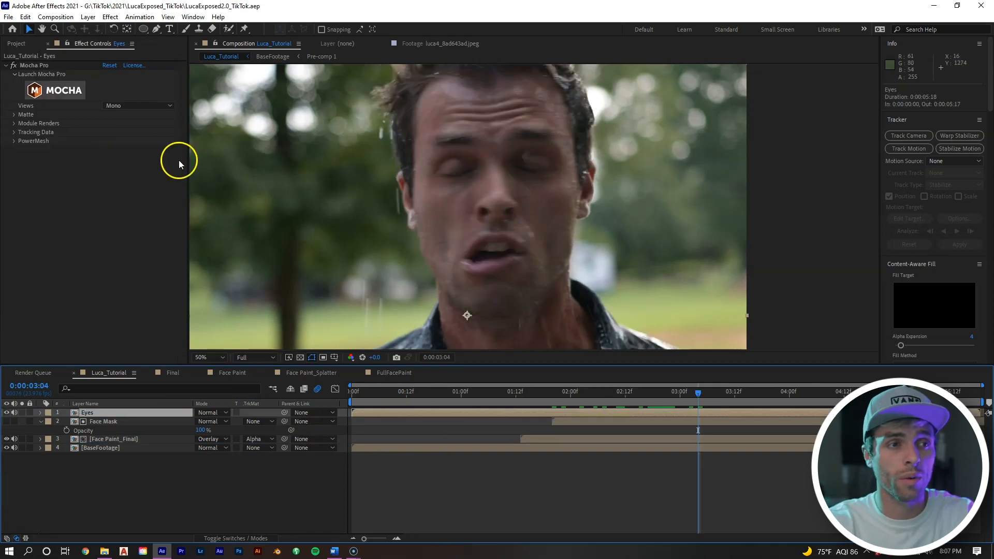
Step: Open the Eyes layer's Mocha Pro project and delete its existing face tracking layer
left_click(64, 83)
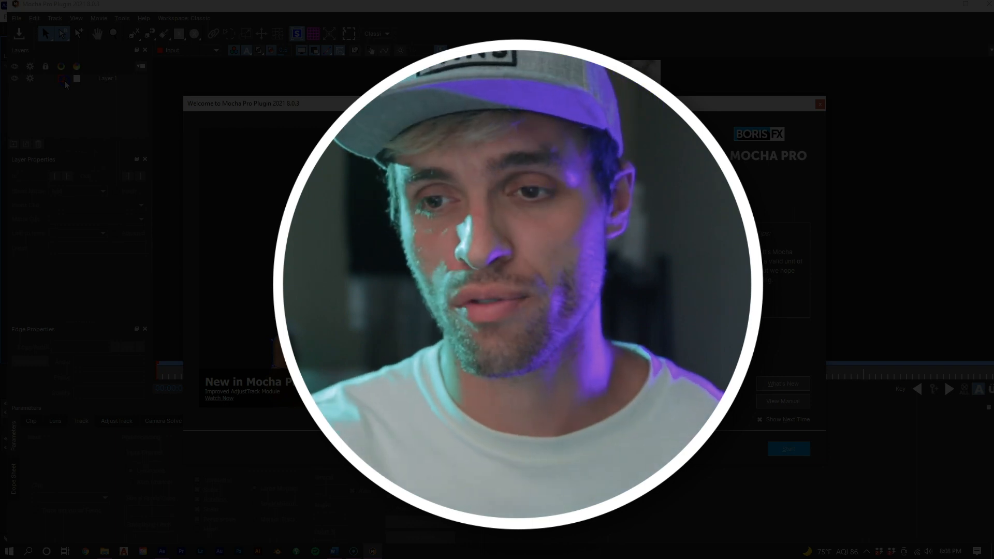
left_click(781, 449)
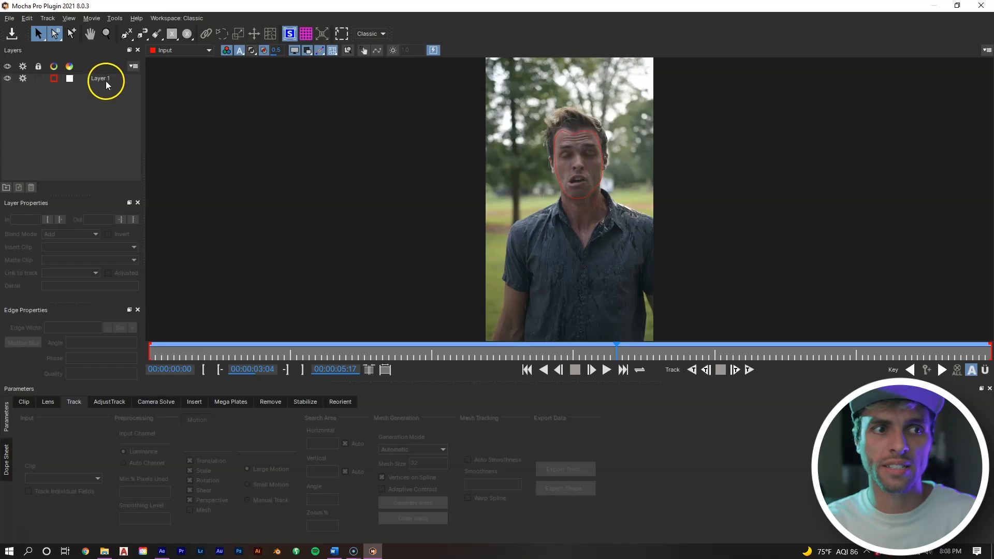
left_click(106, 80)
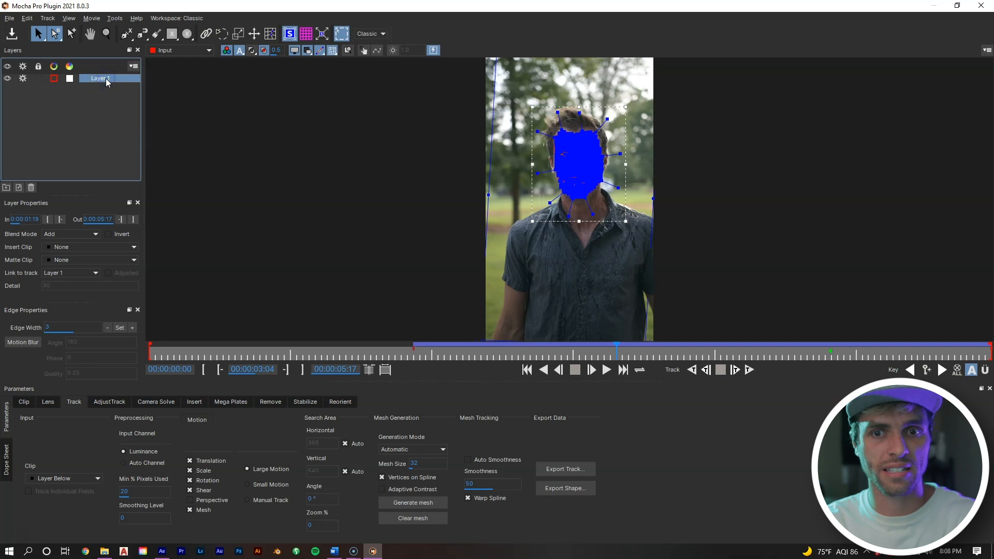
key("Delete")
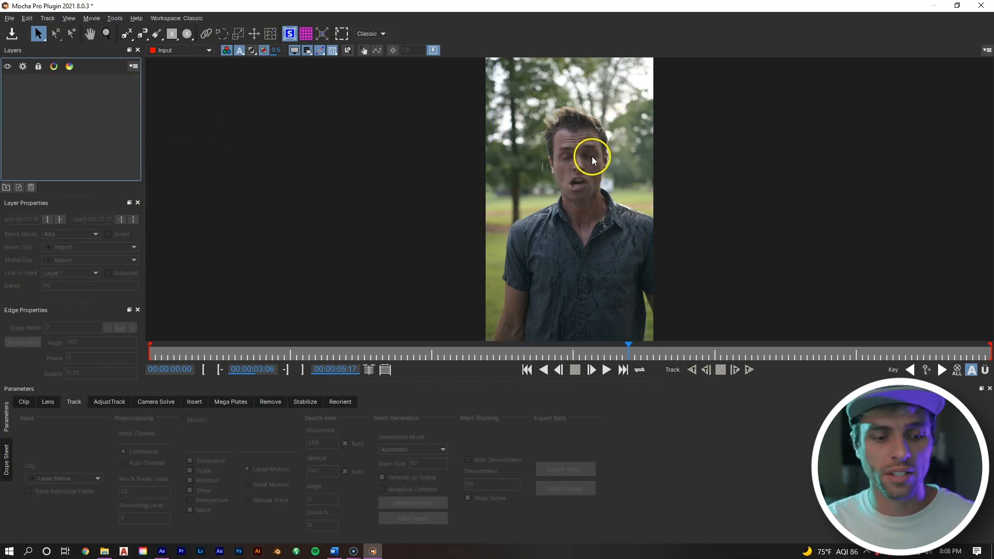
Step: Outline the open eye on the left side of the face with a closed spline at 0:00:04:10
key("z")
left_click_drag(592, 165, 543, 215)
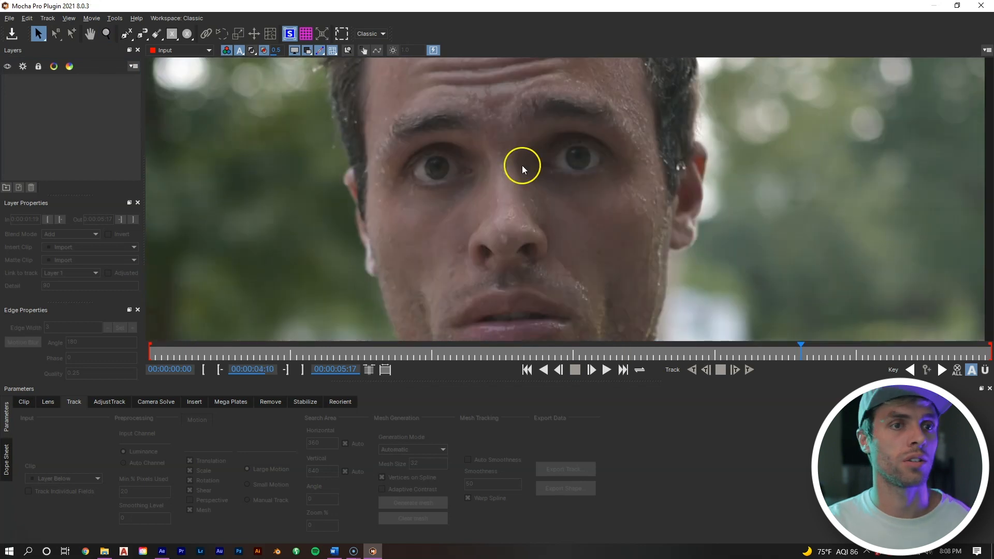
key("z")
left_click_drag(486, 160, 433, 162)
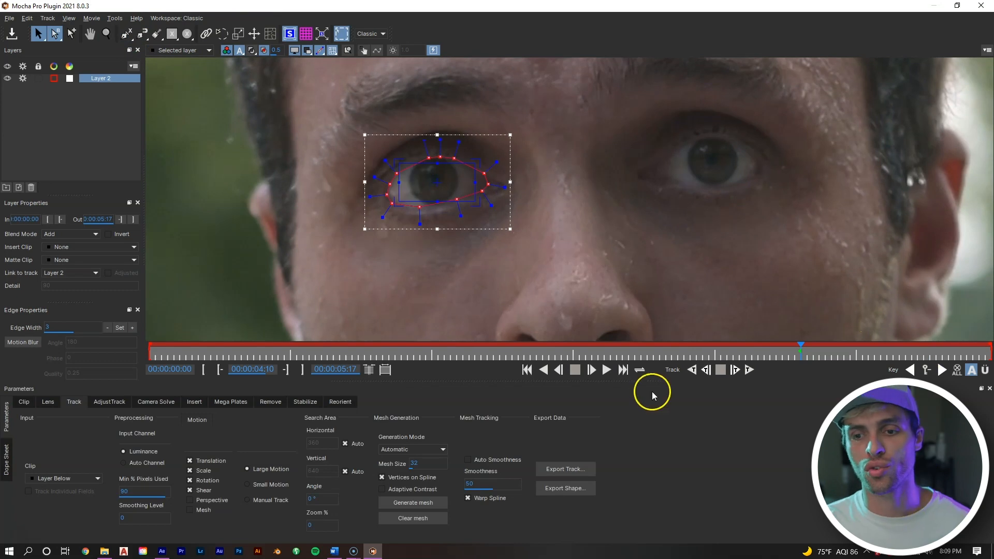
Step: Track the eye outline forwards to the end of the clip and backwards from 0:00:04:10
left_click(749, 369)
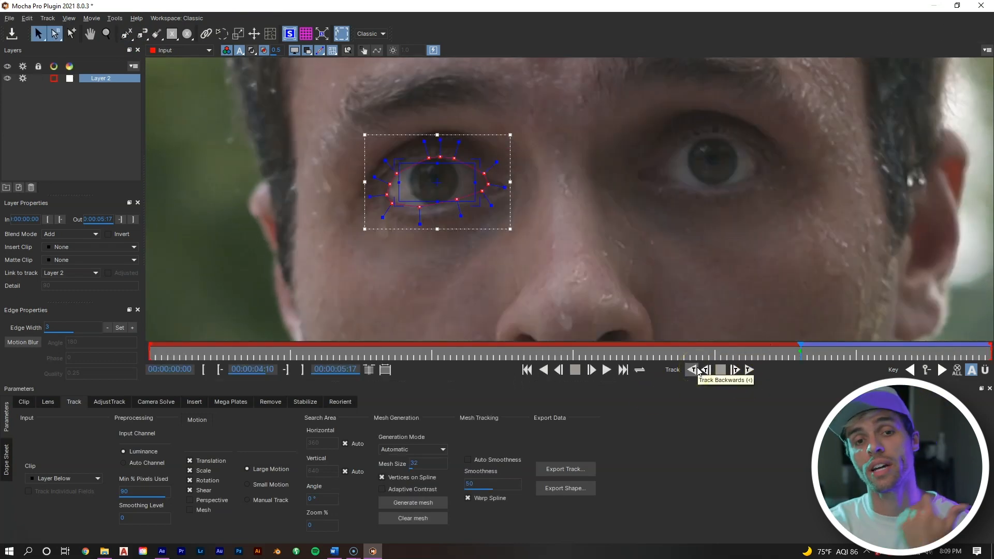
left_click(697, 370)
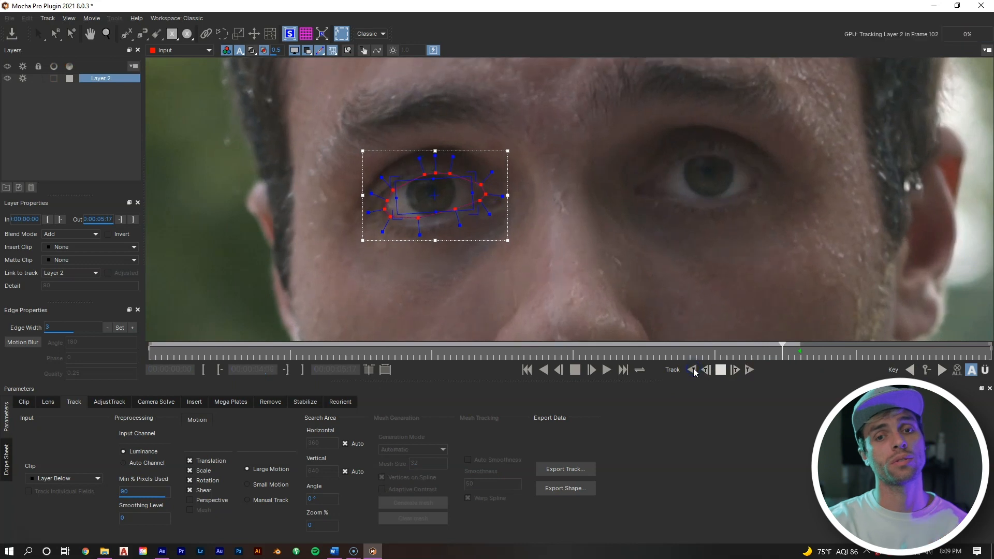
left_click(494, 289)
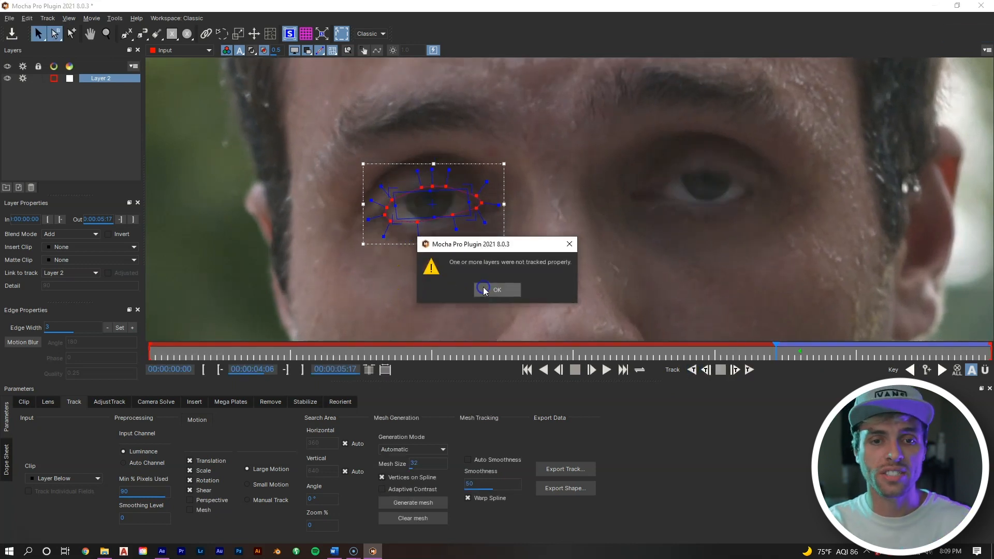
left_click(486, 289)
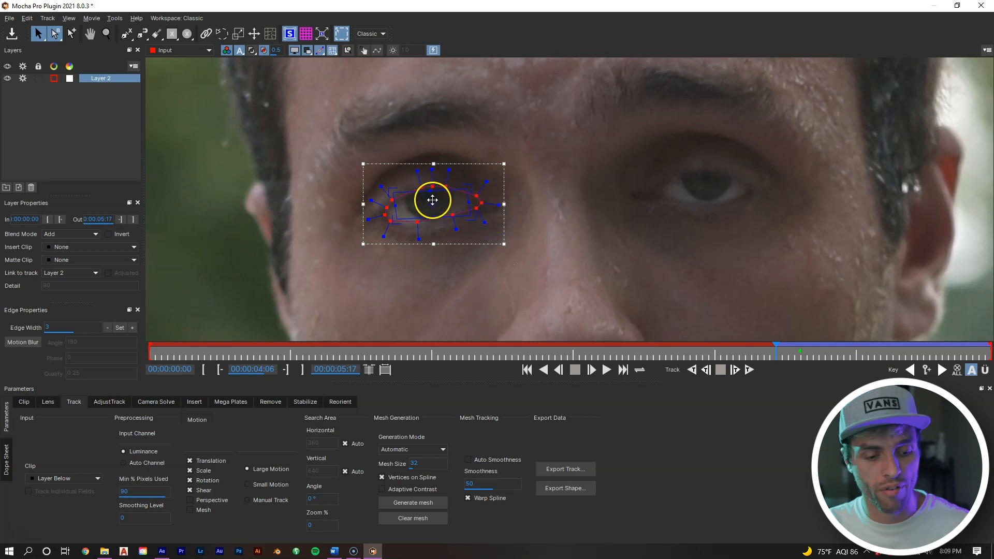
Step: Reshape the upper edge of the eye outline at 0:00:04:06 to follow the eyelid
key("z")
left_click_drag(430, 234, 459, 85)
mouse_move(444, 176)
left_mouse_down()
mouse_move(444, 148)
mouse_move(408, 168)
mouse_move(459, 165)
left_mouse_up()
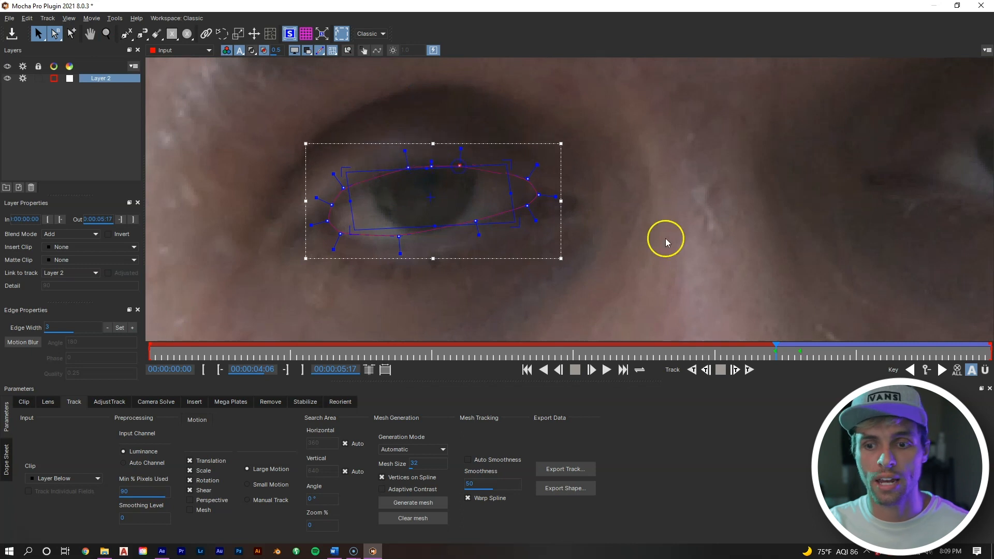
Step: Check the frame before the eye opens and set the eye layer's In point to 0:00:04:06
left_click(558, 369)
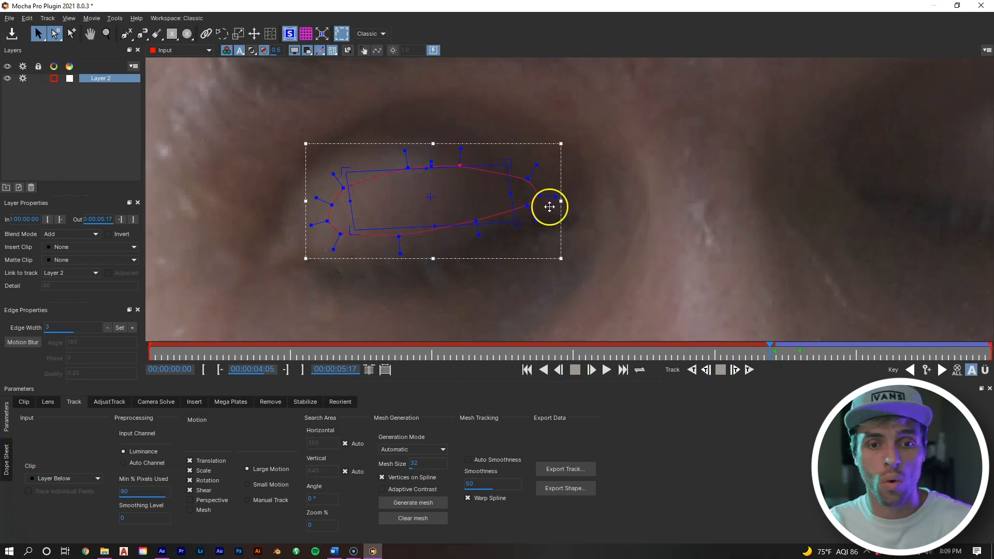
left_click(593, 373)
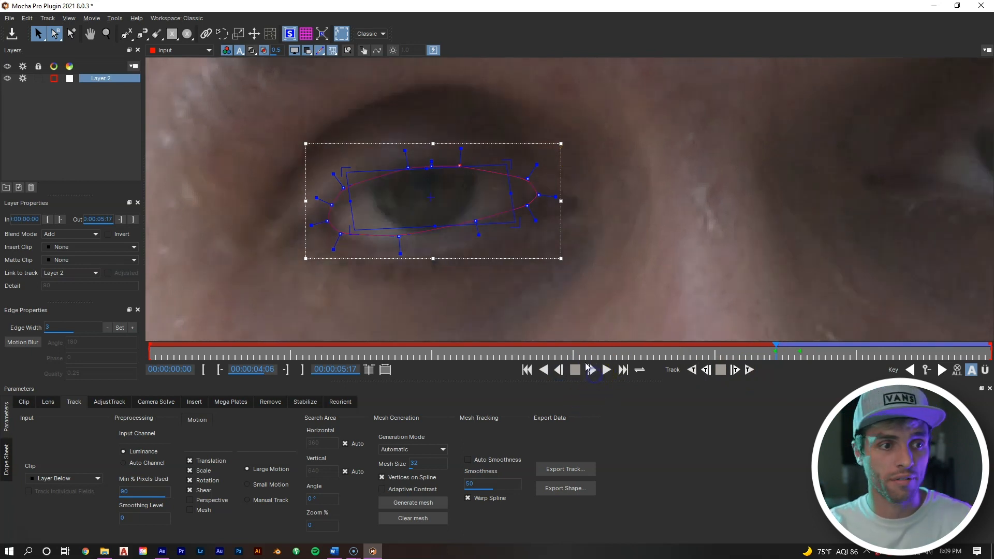
left_click(49, 220)
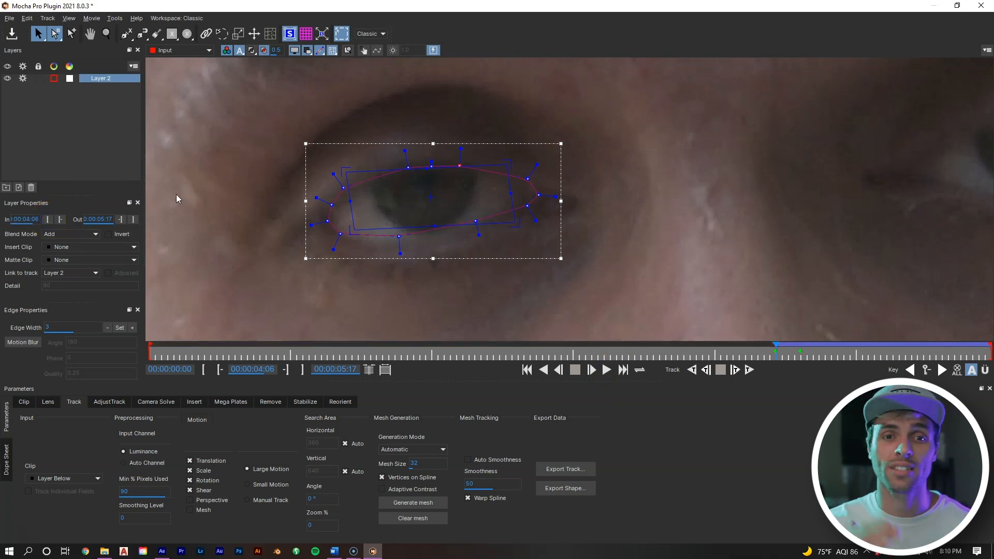
Step: Outline the open eye on the left side of the face with a new closed spline at 0:00:04:02, refining its upper lid edge
left_click(559, 370)
left_click(559, 369)
left_click(559, 369)
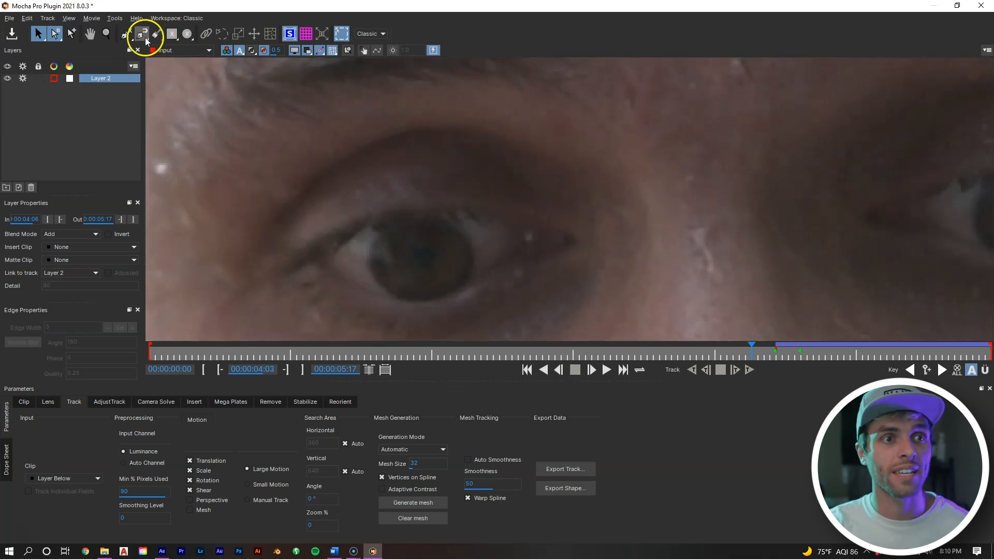
left_click(126, 35)
left_click(314, 266)
left_click(372, 224)
left_click(425, 214)
left_click(495, 212)
left_click(525, 230)
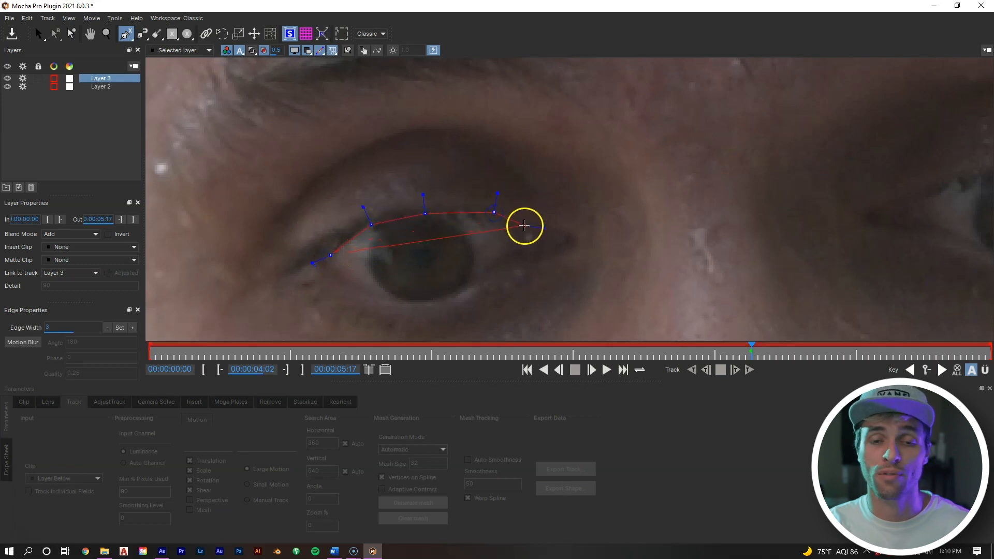
left_click(529, 249)
left_click(509, 259)
left_click(455, 294)
left_click(369, 292)
left_click(347, 278)
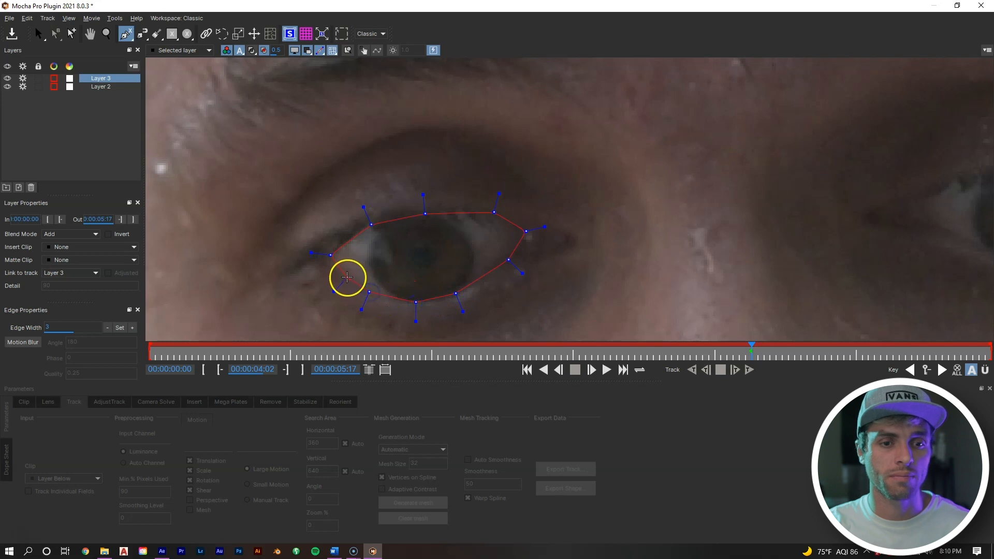
right_click(357, 271)
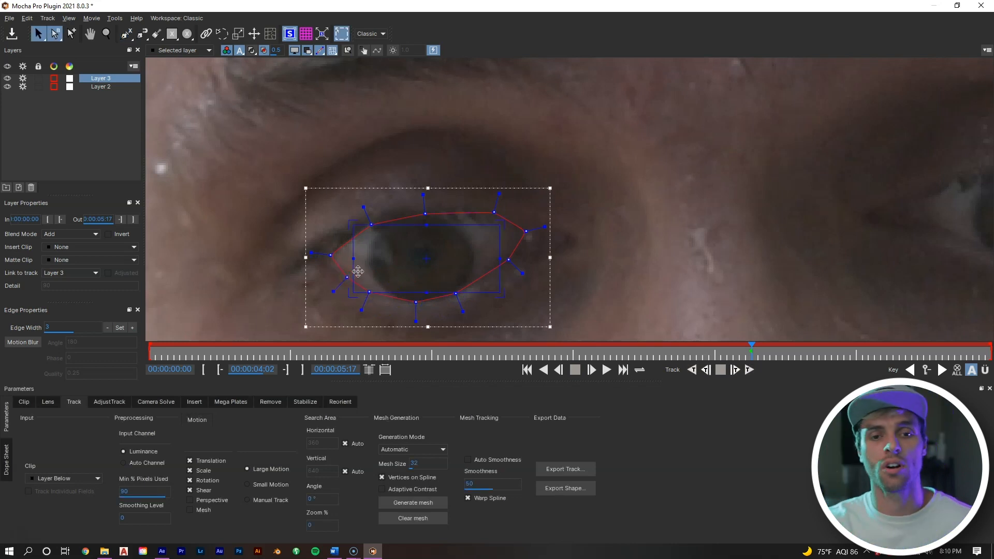
left_click_drag(494, 211, 492, 215)
Step: Set the new eye layer's Out point to 0:00:04:02 and track its outline backwards from there
key("o")
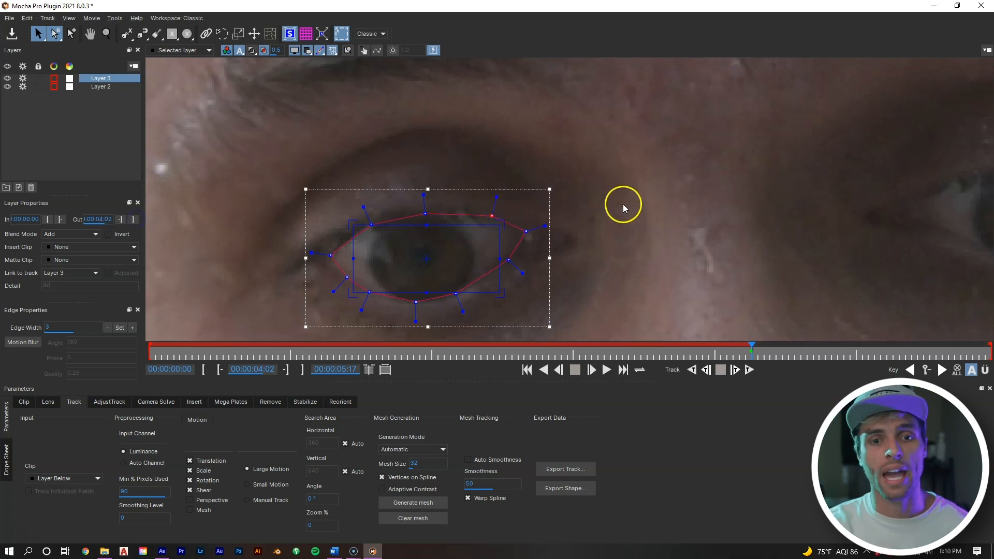
left_click(693, 371)
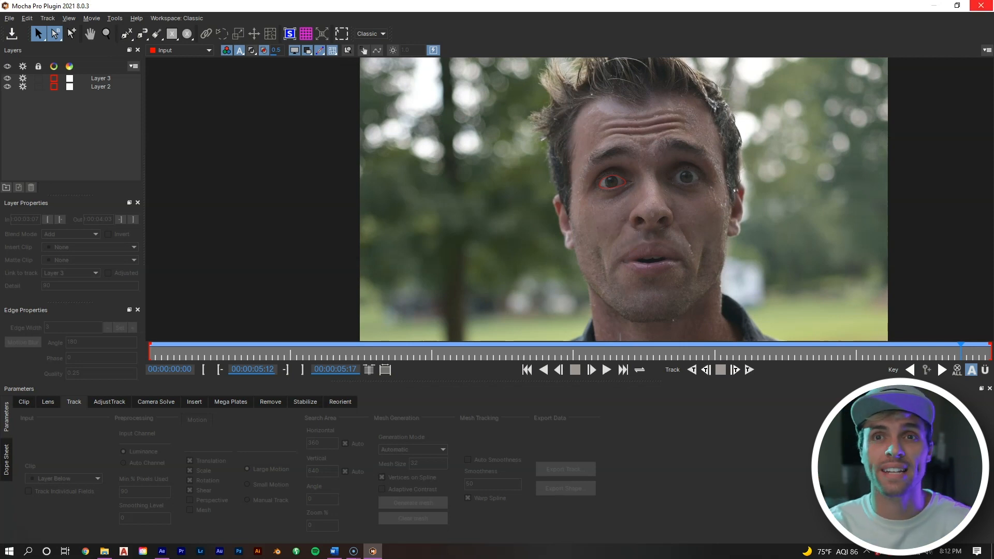
Step: Return to the composition, apply the Mocha Pro matte on the Eyes layer and preview the result
left_click(981, 6)
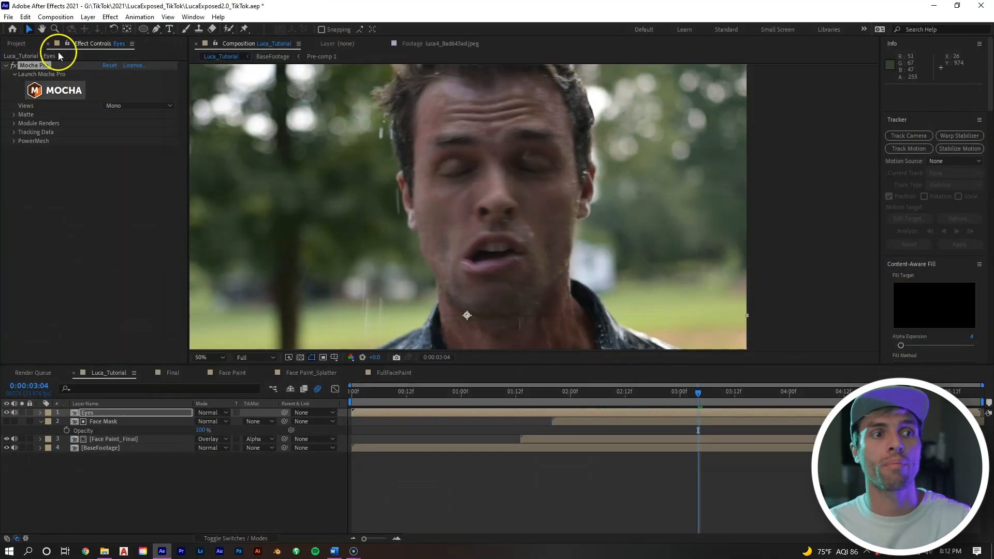
left_click(15, 114)
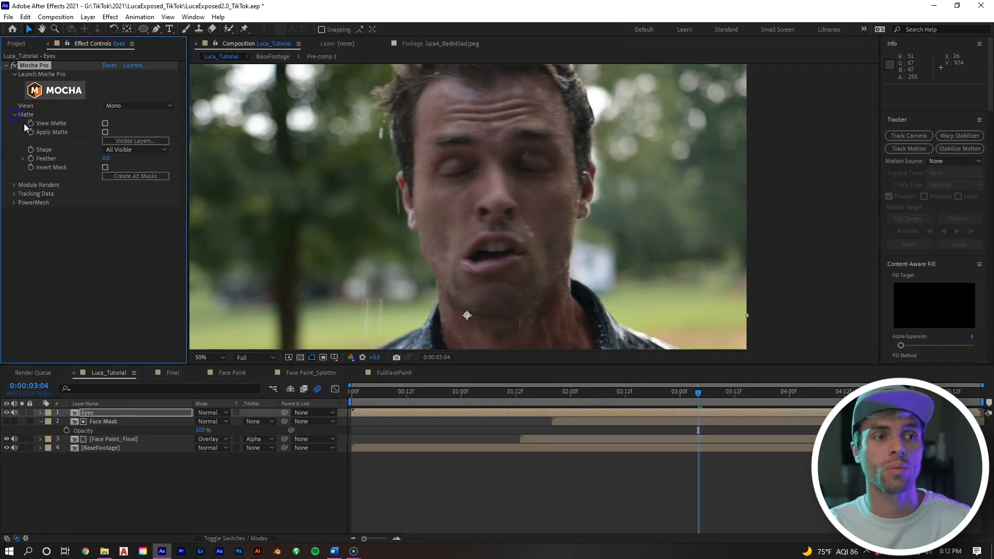
left_click(105, 132)
key("space")
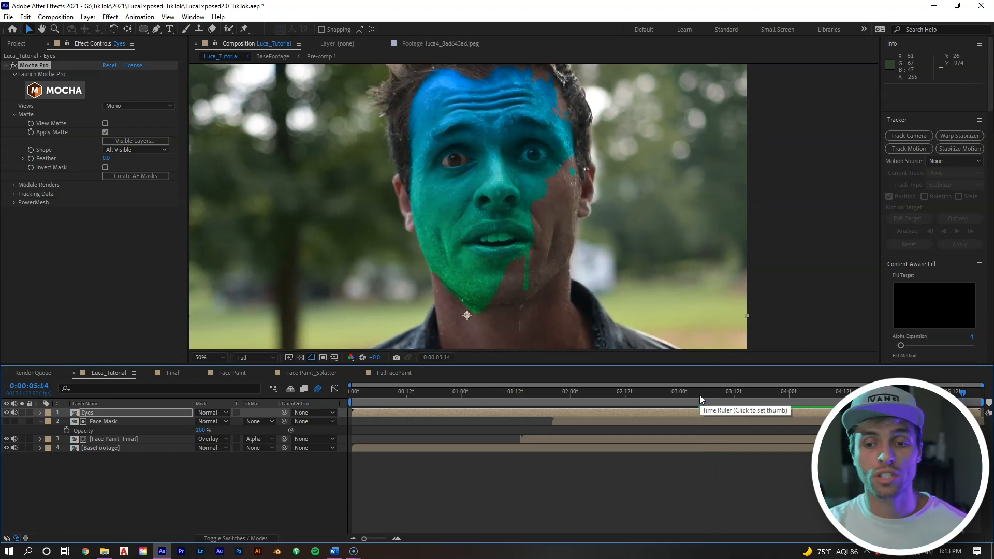
key("space")
Step: Add the Lumetri Color effect to the Eyes layer
left_click(702, 411)
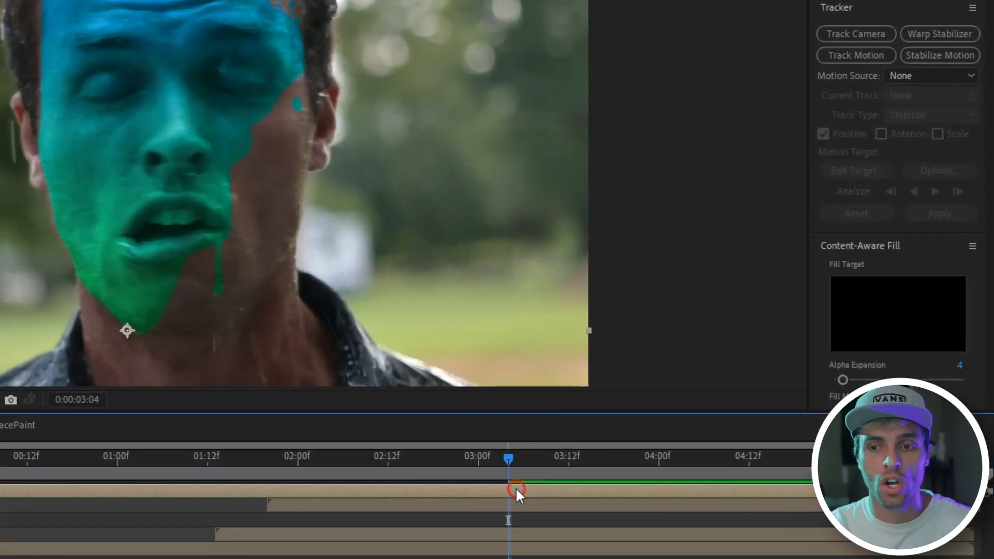
right_click(702, 412)
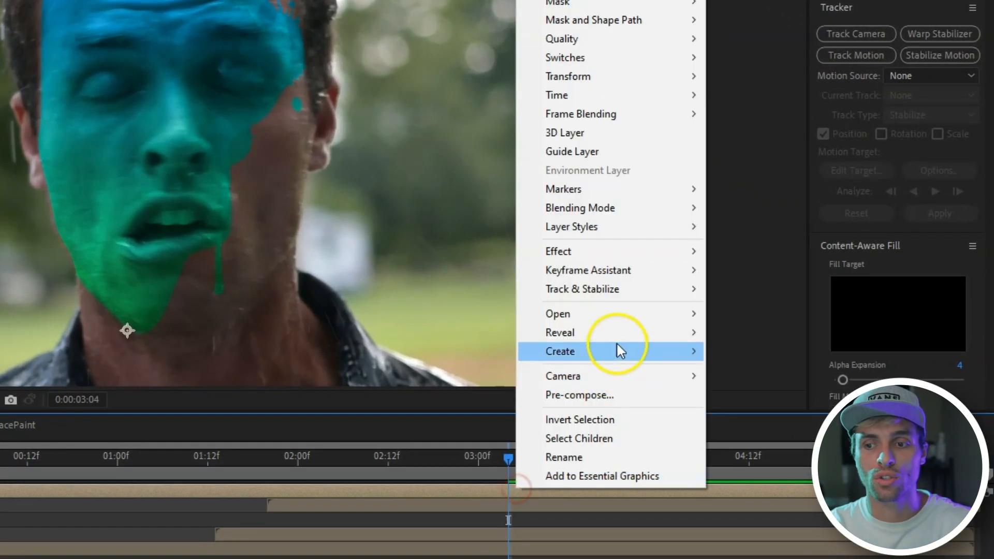
mouse_move(594, 255)
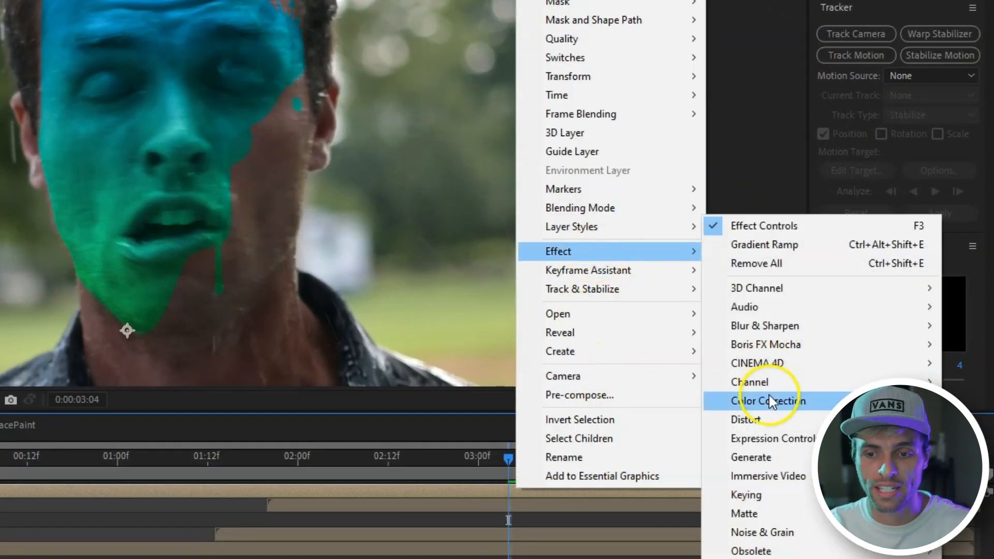
mouse_move(771, 401)
left_click(595, 558)
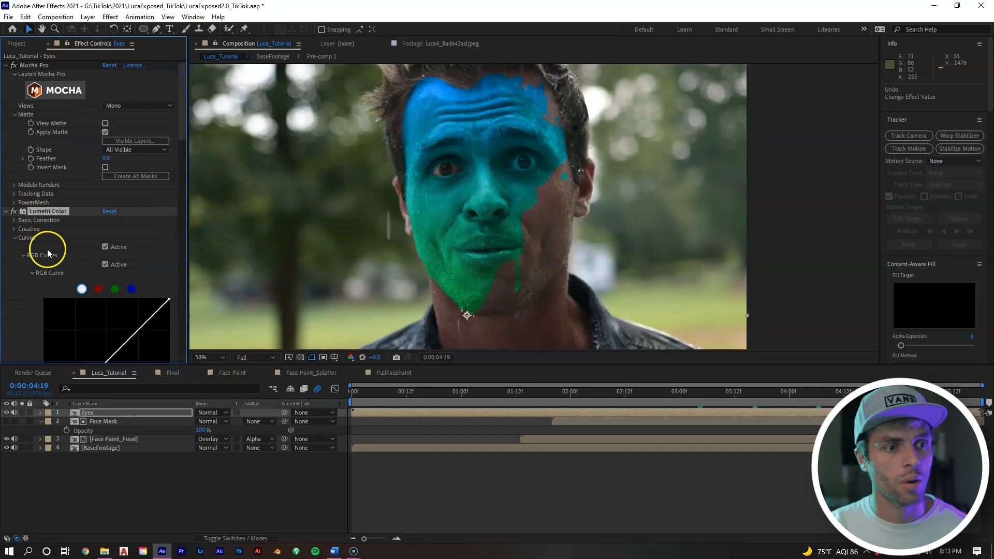
Step: Set the Temperature to 150 in the Basic Correction of the Eyes layer's Lumetri Color effect
left_click(13, 238)
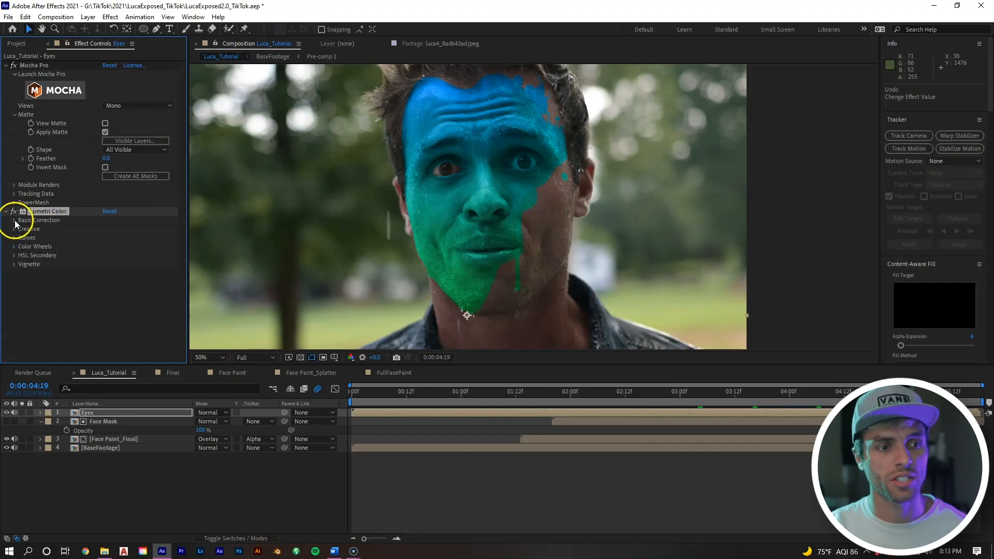
left_click(15, 221)
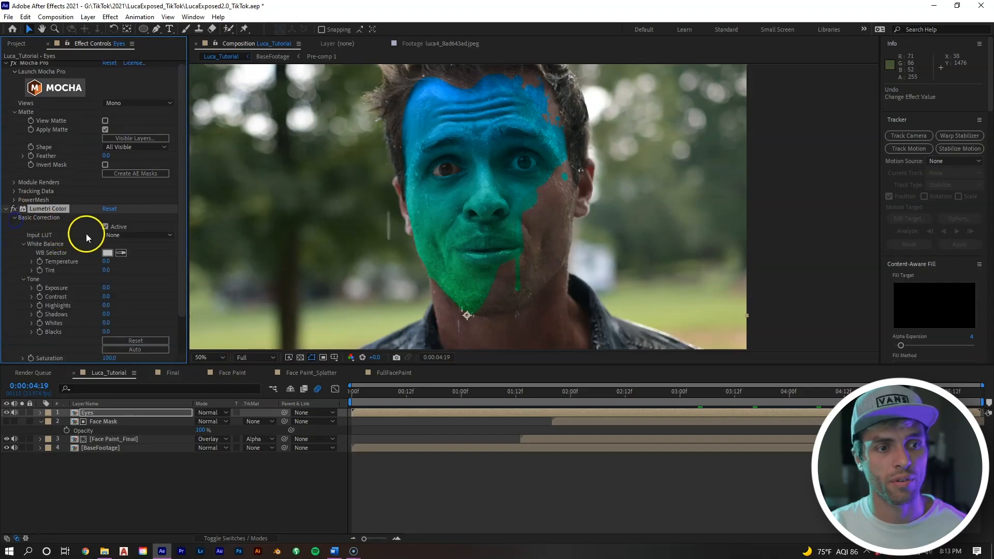
left_click_drag(107, 262, 168, 262)
left_click(108, 261)
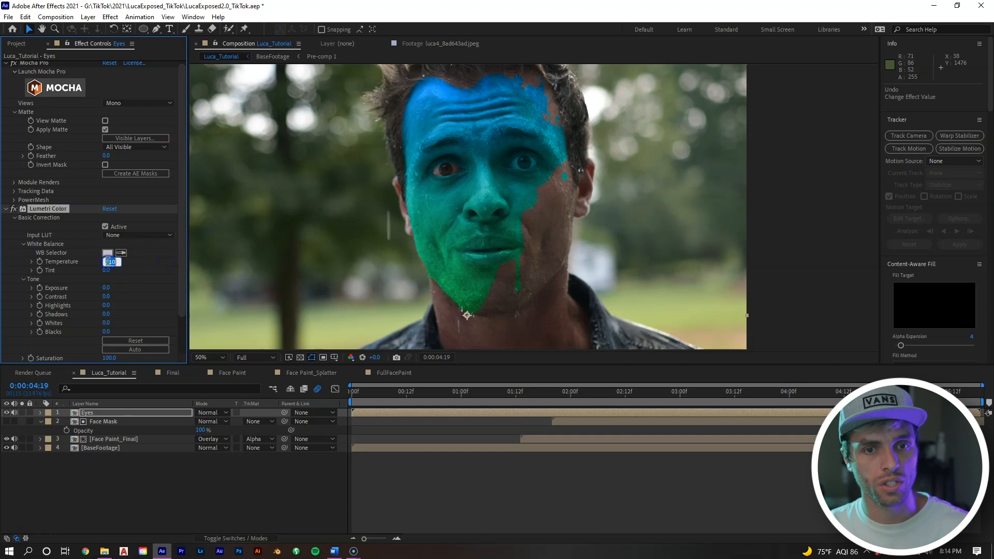
type("150")
left_click(139, 262)
Step: Add an orange control point to the Hue vs Hue curve of the Eyes layer's Lumetri Color effect
left_click_drag(179, 177, 179, 214)
left_click(15, 335)
scroll(151, 204, "down", 6)
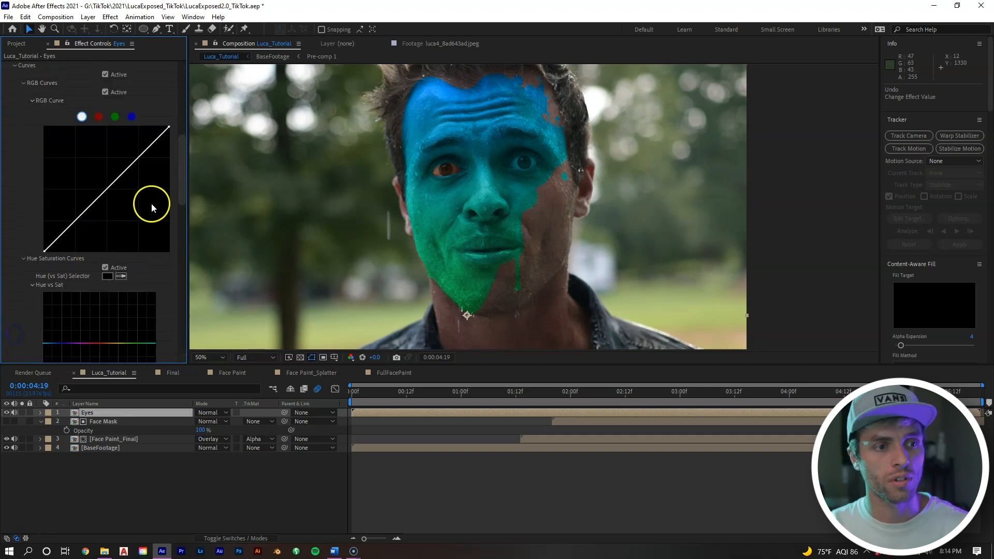
scroll(155, 212, "down", 8)
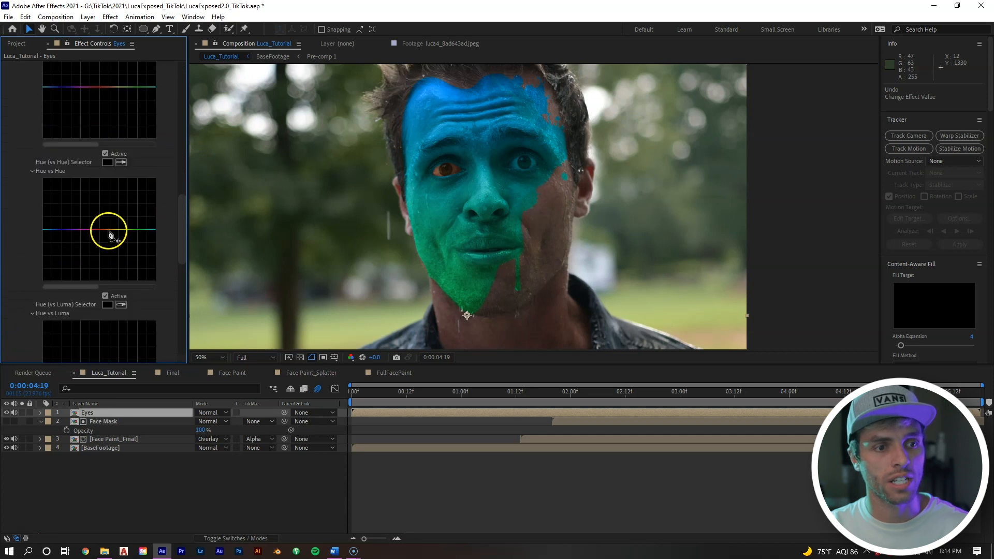
left_click(110, 231)
left_click_drag(110, 231, 111, 240)
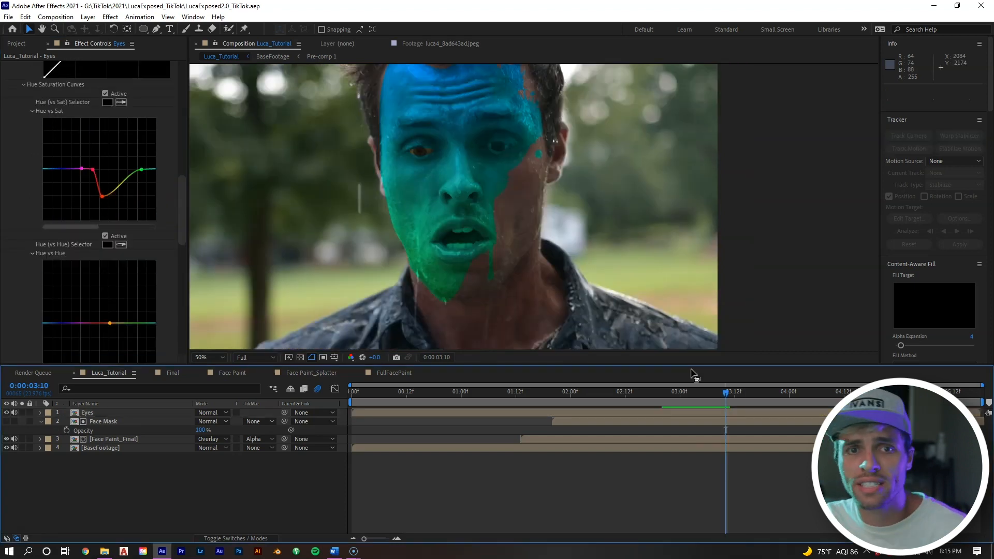
Step: Examine the eye colours in the Luca reference image and return to the Luca_Tutorial composition
left_click(432, 43)
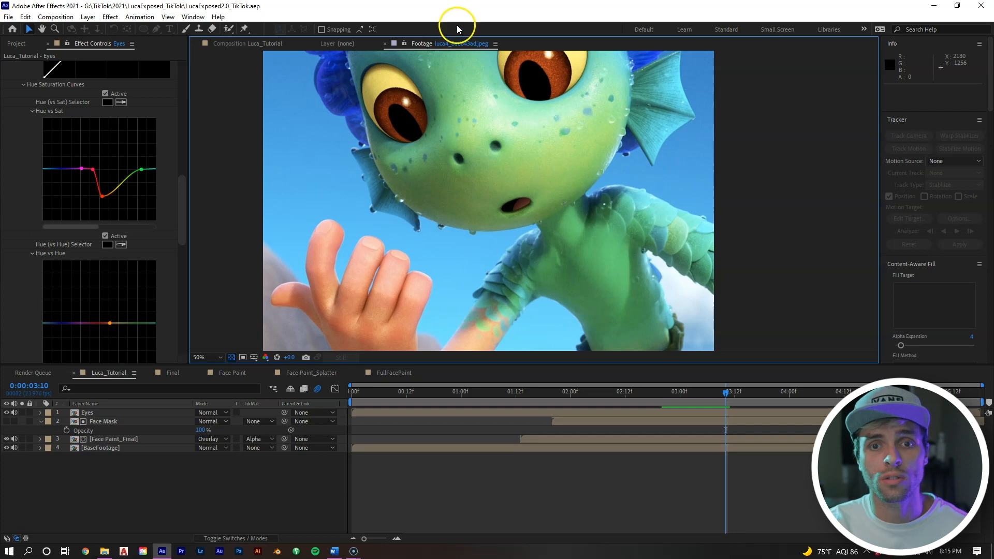
left_click_drag(481, 81, 452, 139)
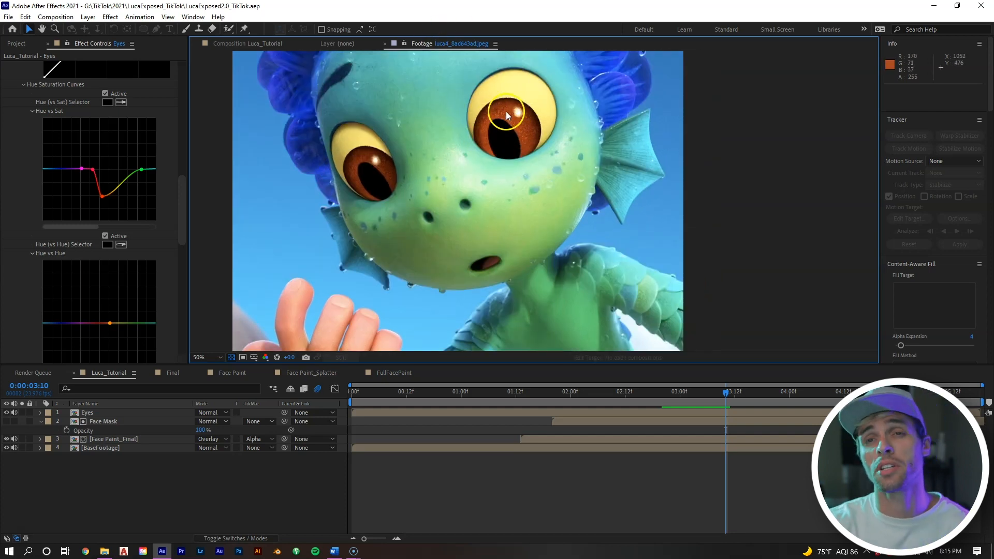
left_click(286, 45)
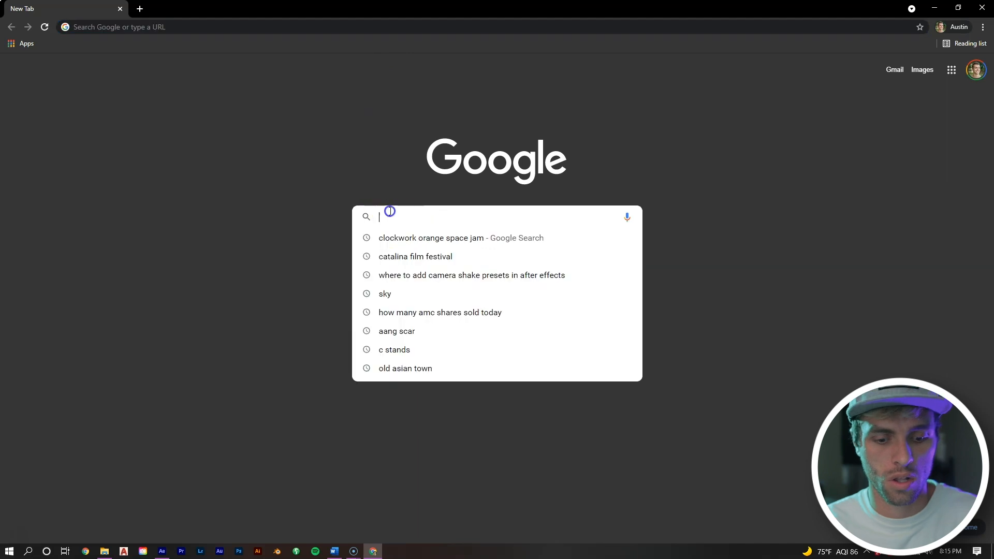
Step: Switch to Chrome and search Google for "luca friend name"
type("luca fr")
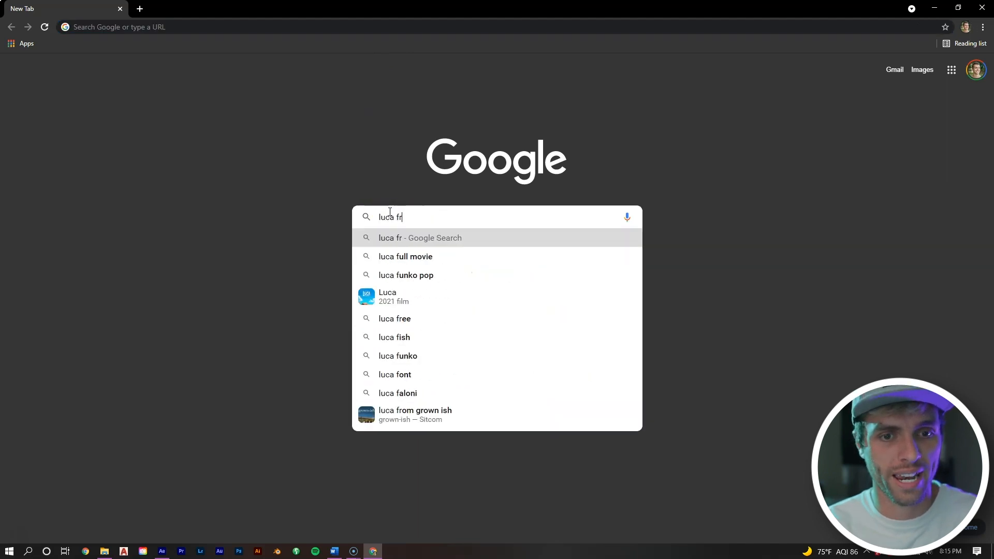
type("iend")
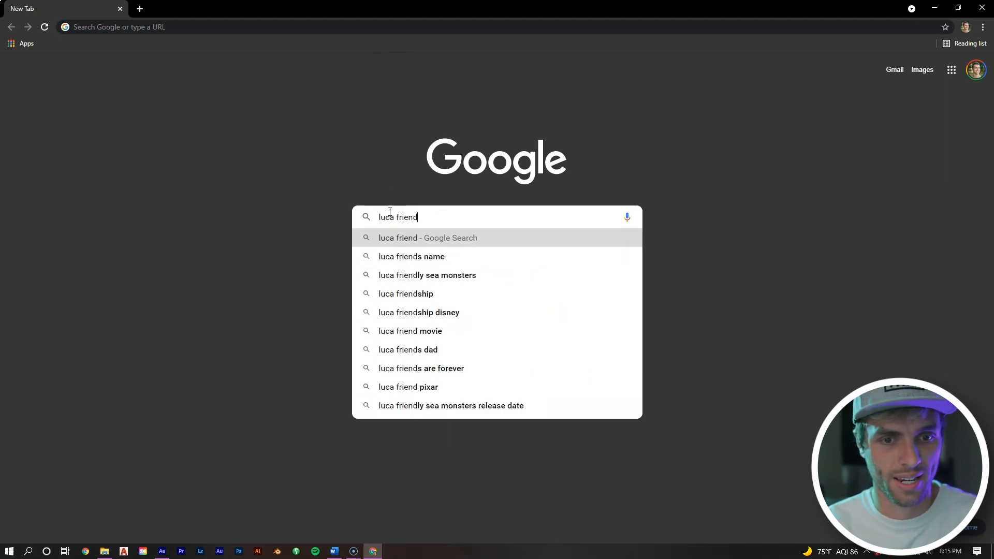
type(" name")
key("Return")
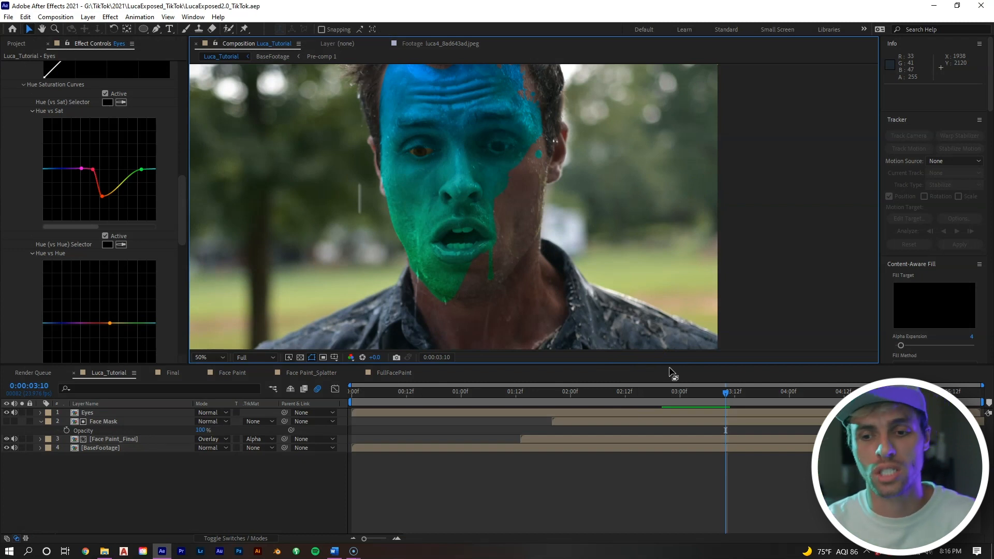
Step: Switch back to After Effects, duplicate the BaseFootage layer and move the copy above the Eyes layer
left_click(680, 412)
left_click(589, 447)
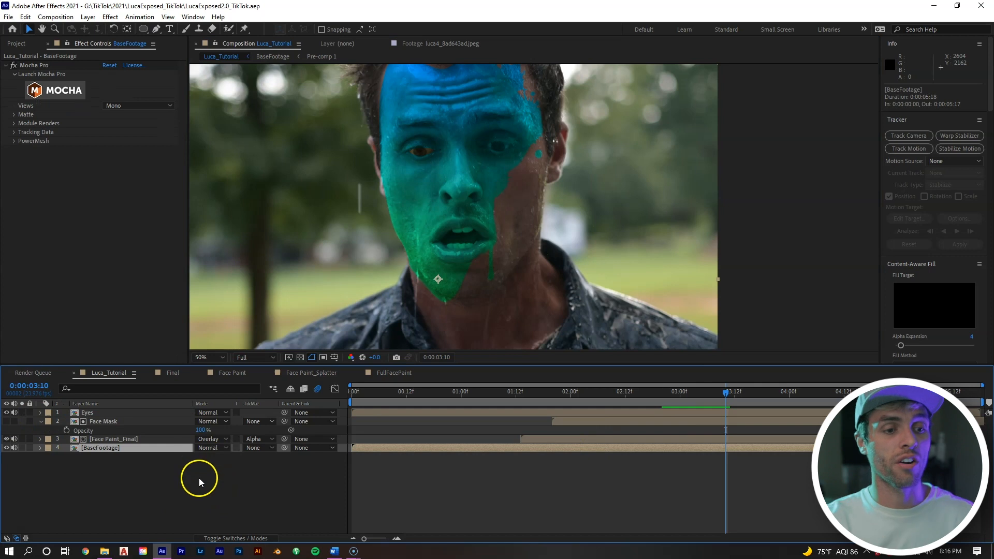
key("ctrl+d")
left_click_drag(139, 448, 144, 412)
Step: Rename the copied footage layer Pupils and select its existing face outline, Layer 1, in Mocha Pro
right_click(106, 412)
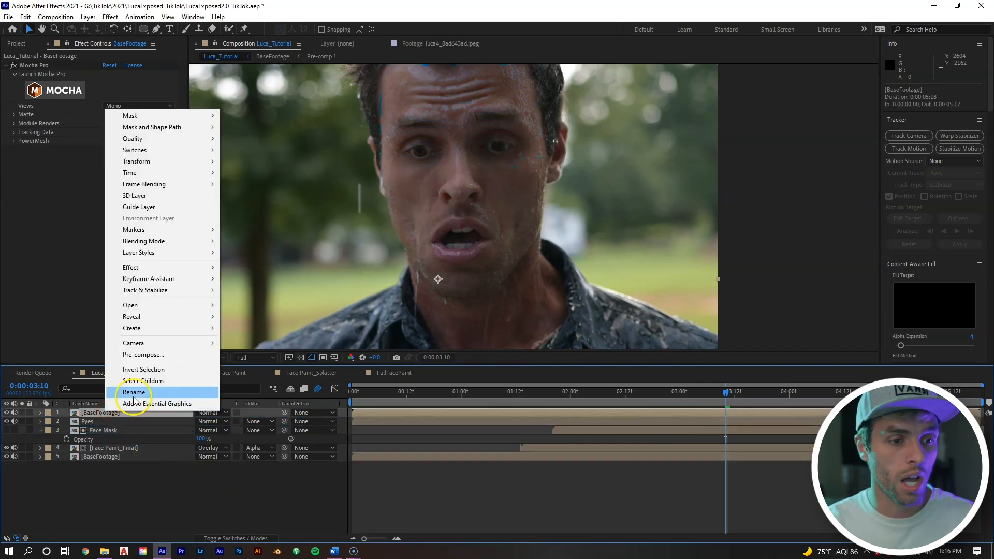
left_click(134, 392)
type("Pupi")
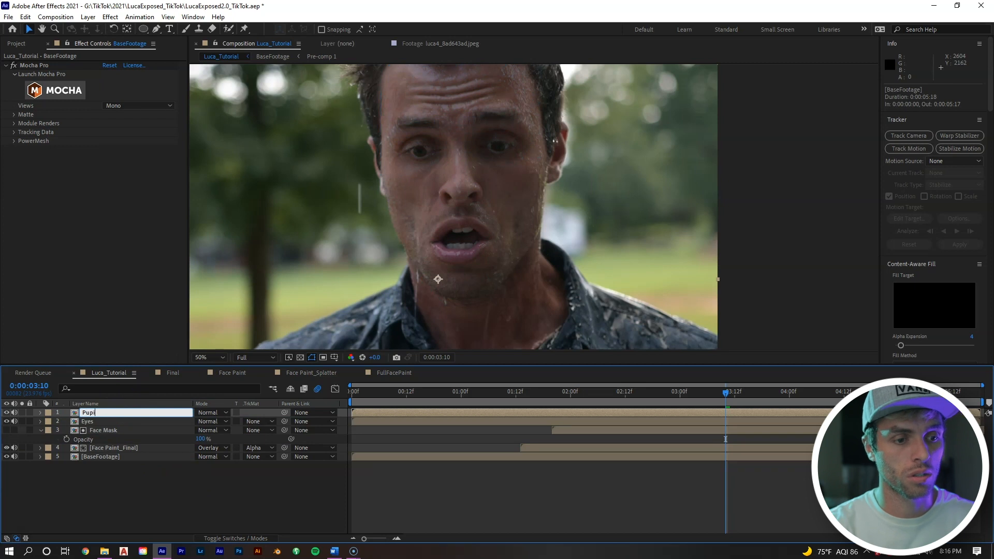
type("ls")
key("Return")
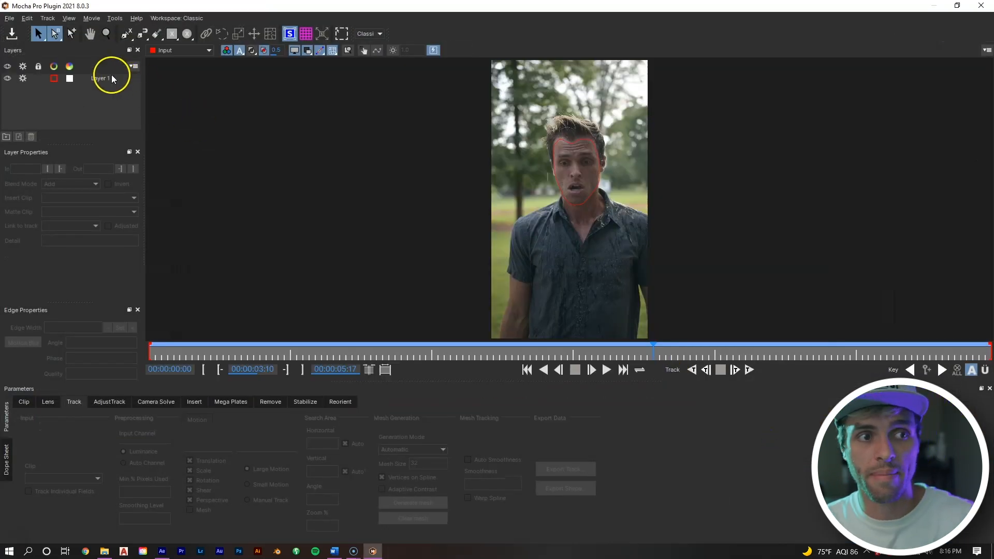
left_click(112, 78)
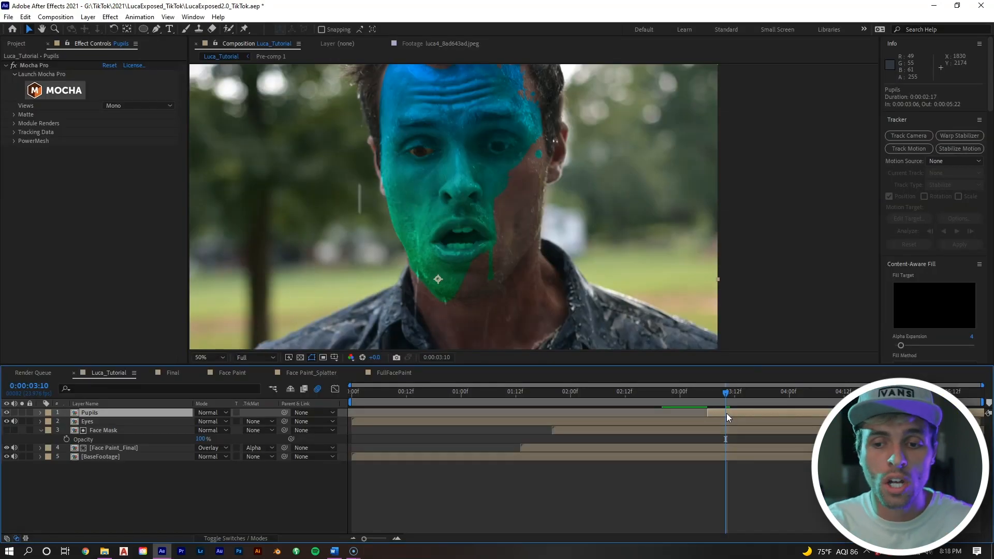
Step: Add the Lumetri Color effect to the Pupils layer and open its Basic Correction settings
right_click(725, 413)
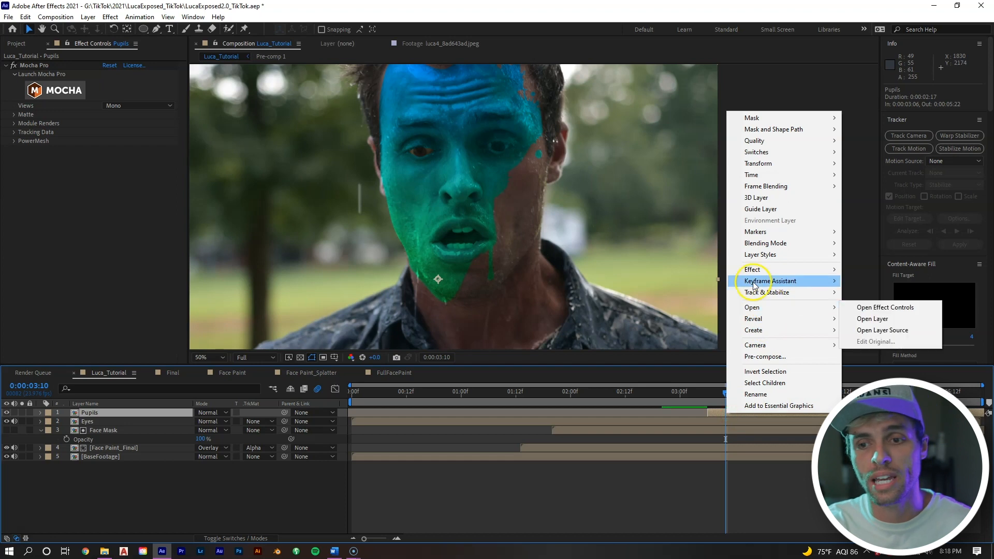
mouse_move(791, 270)
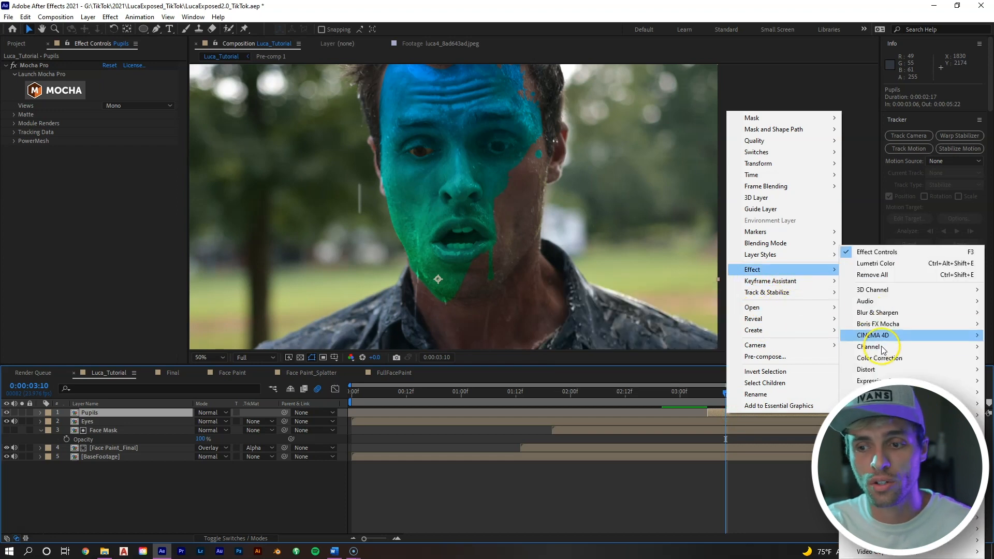
mouse_move(883, 358)
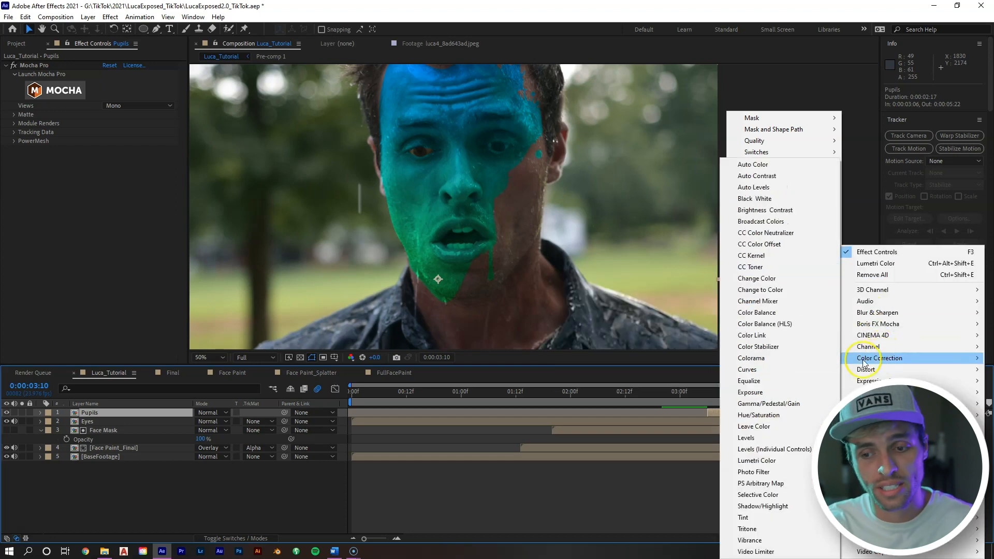
left_click(770, 462)
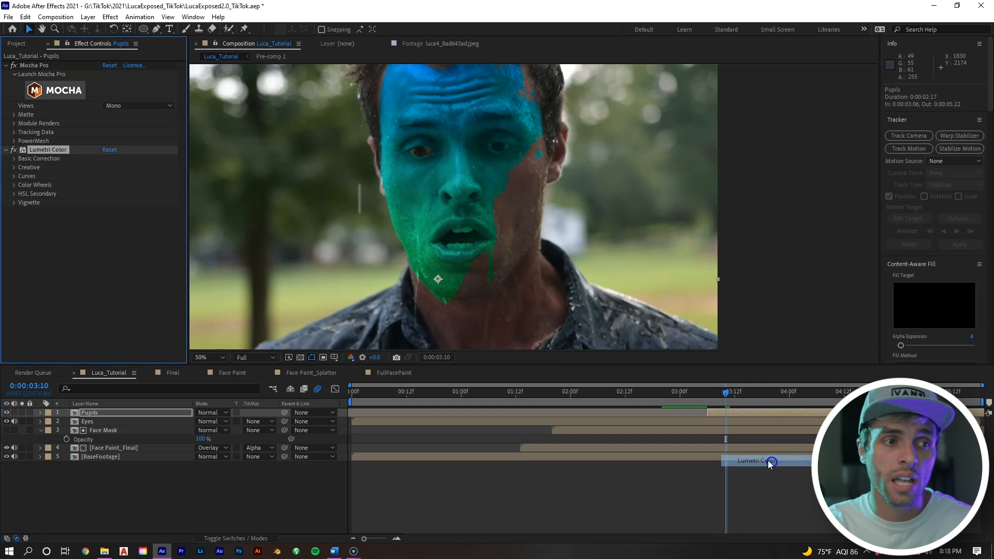
left_click(15, 159)
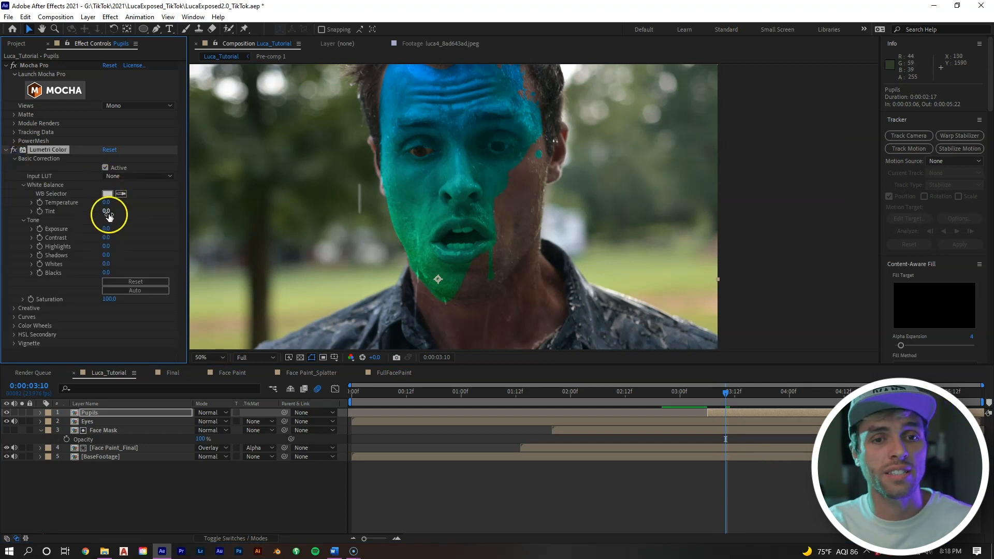
Step: Set the Lumetri Color tint on the Pupils layer to 300 and check the pupil up close
left_click_drag(109, 214, 102, 210)
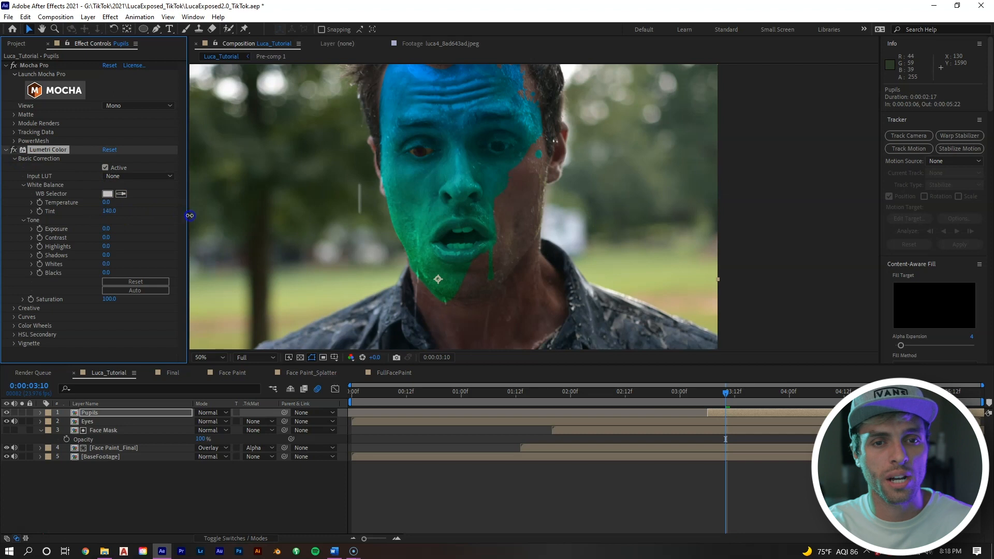
left_click_drag(250, 217, 378, 217)
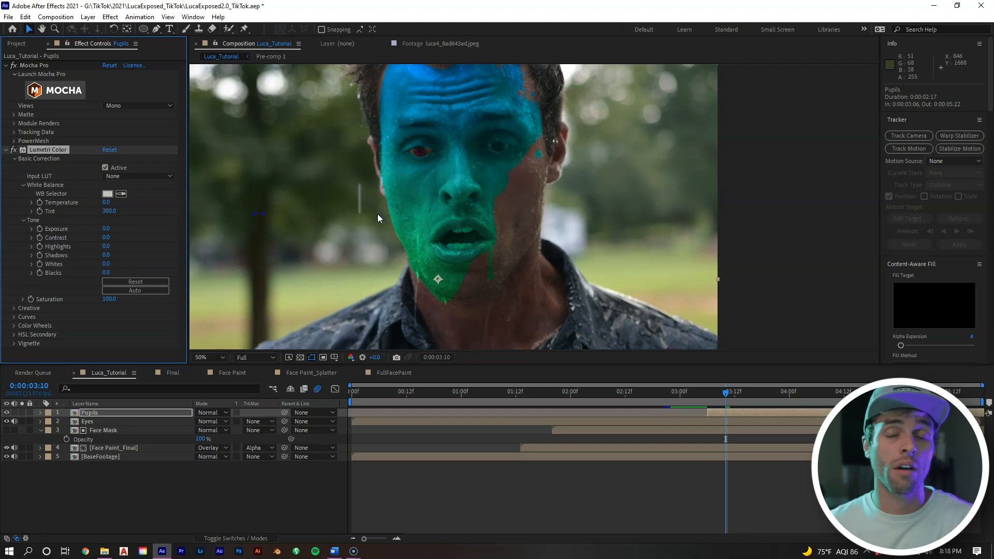
scroll(396, 138, "up", 1)
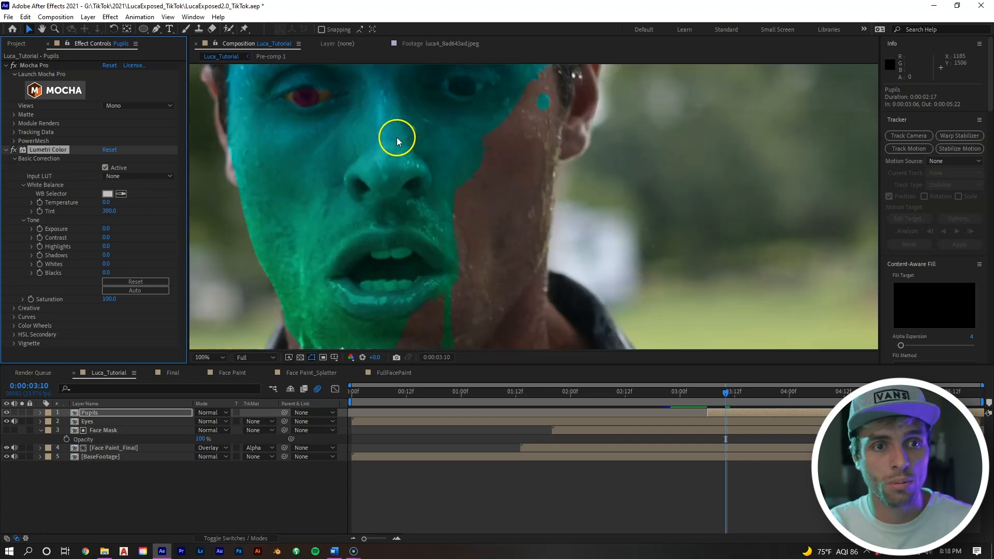
key("space")
left_click_drag(324, 122, 359, 155)
scroll(358, 155, "up", 1)
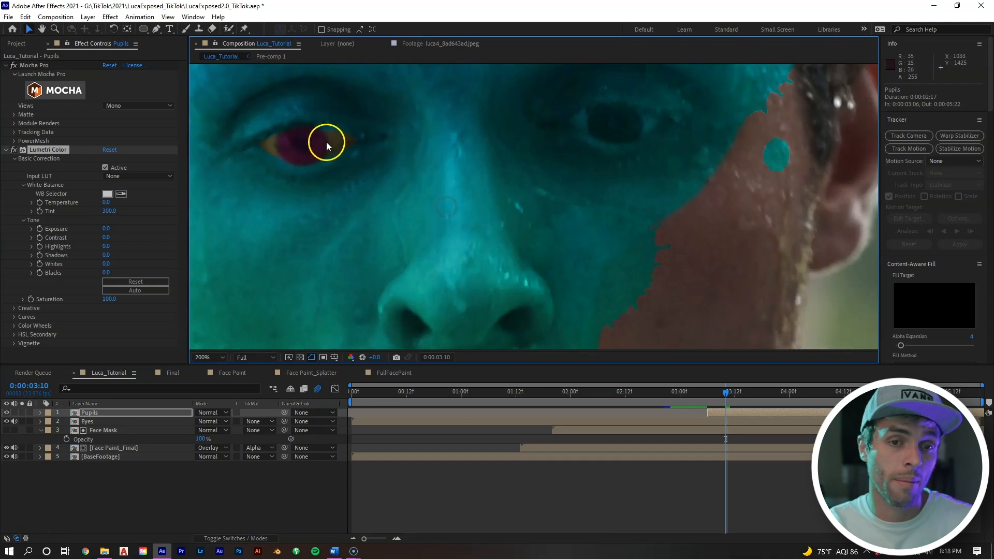
scroll(326, 142, "down", 1)
key("space")
left_click_drag(411, 186, 380, 163)
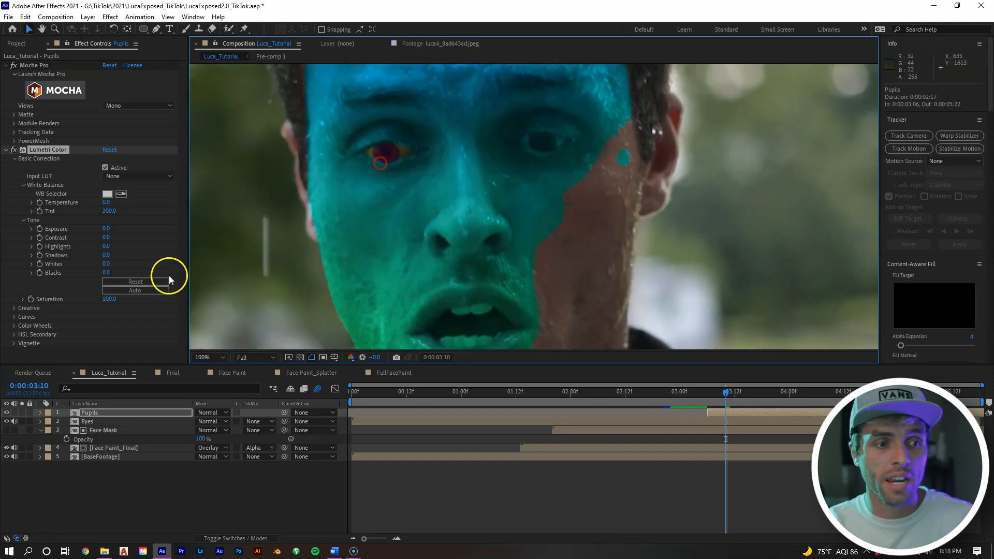
Step: Open the Lumetri hue saturation curves for the Pupils layer and preview the composition's playback
left_click(14, 316)
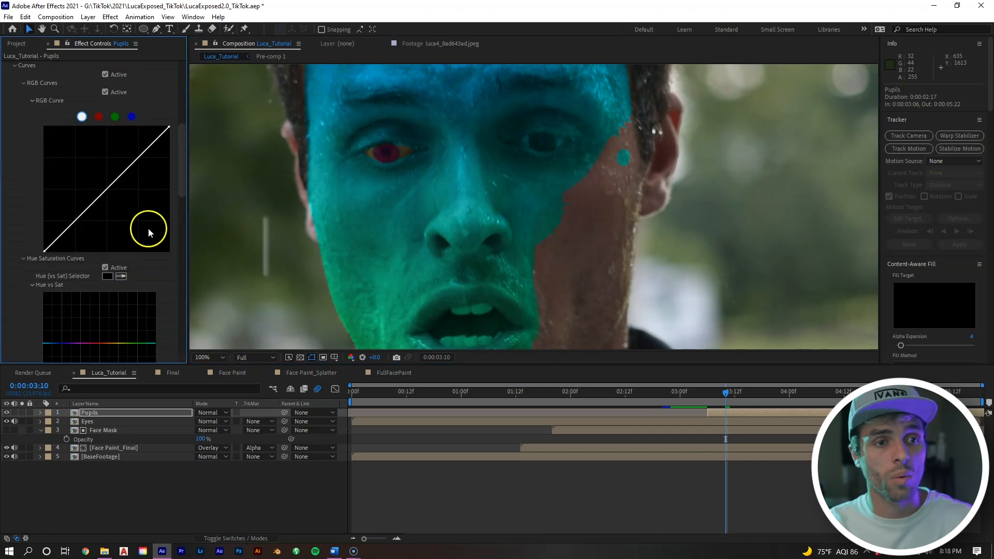
left_click_drag(181, 187, 181, 229)
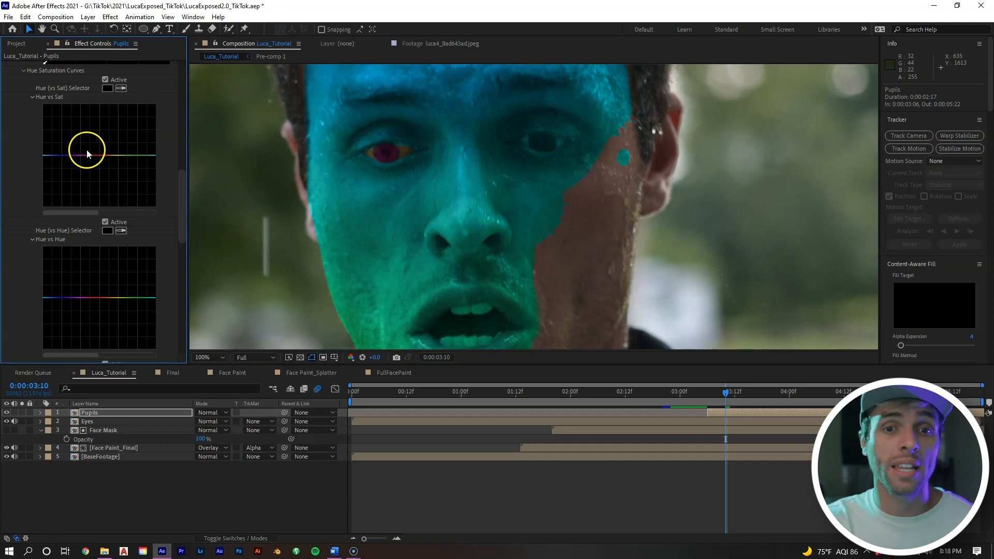
key("comma")
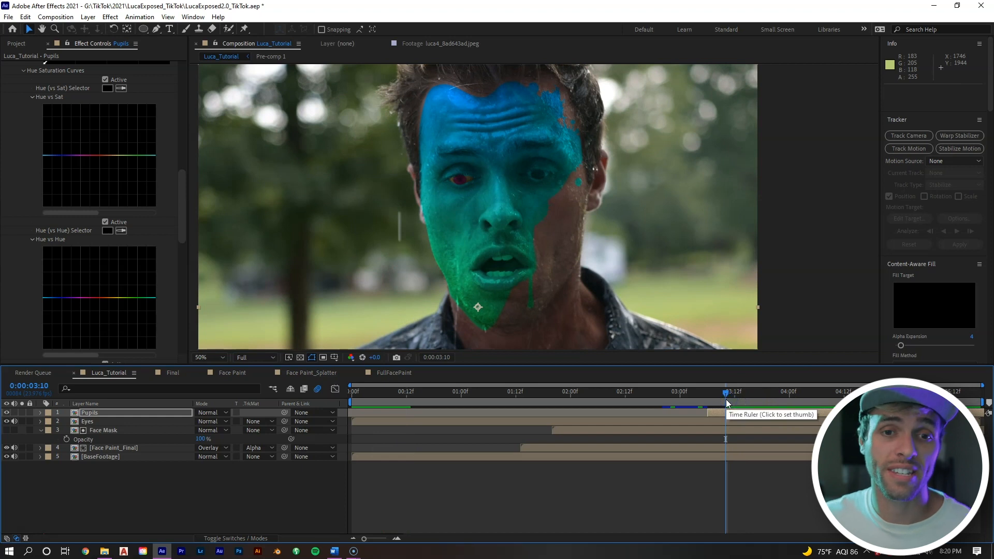
key("space")
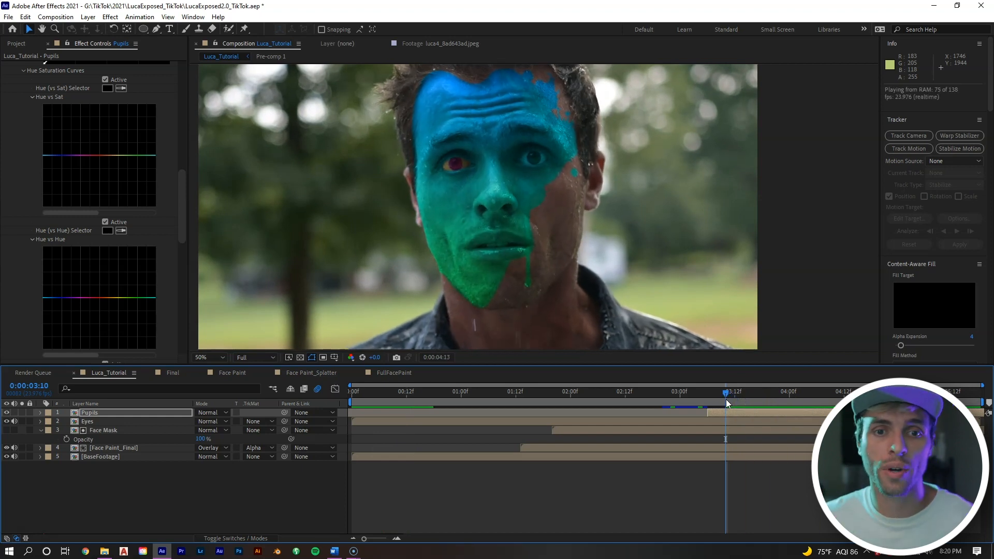
key("space")
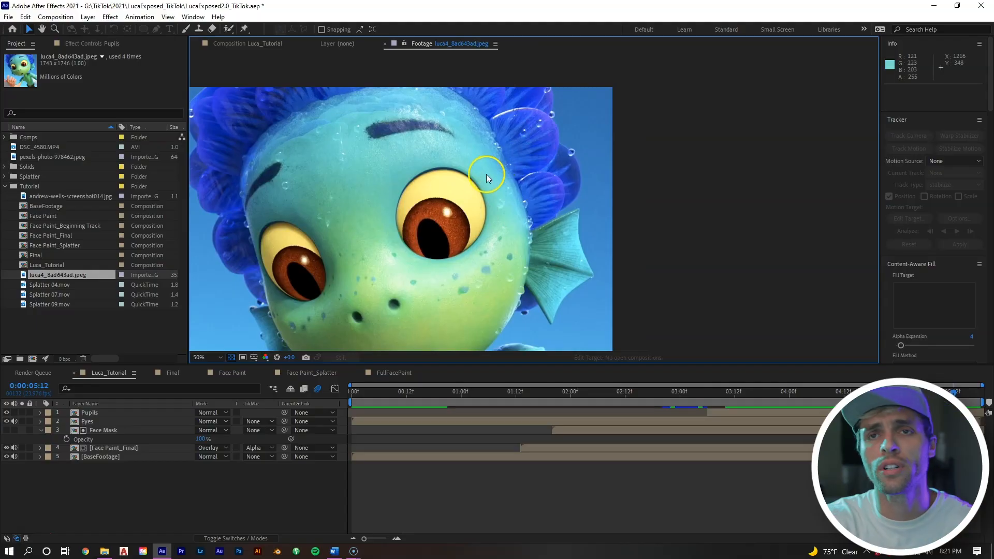
Step: Look over the fins in the Luca reference image and create a new composition from luca4_8ad643ad.jpeg
left_click_drag(488, 159, 494, 115)
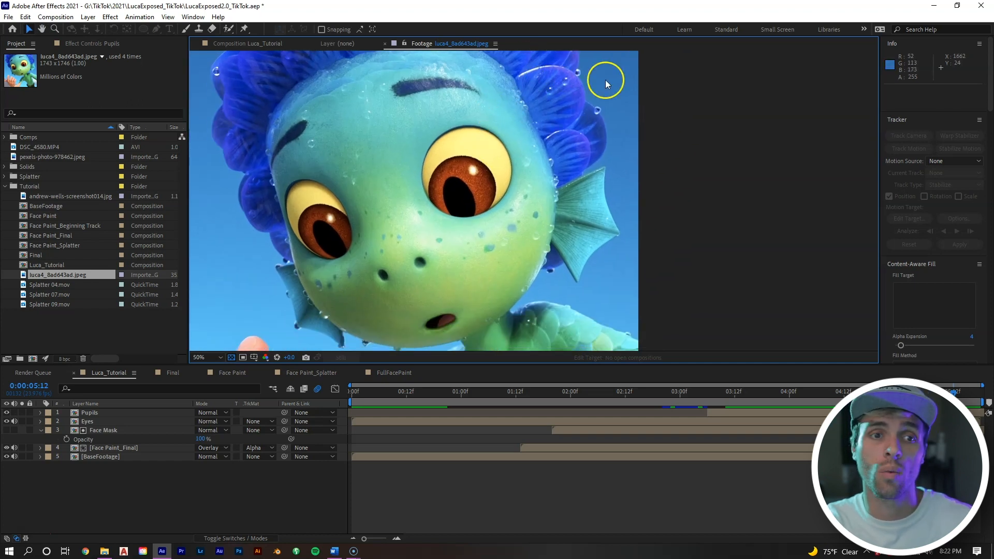
left_click_drag(556, 98, 537, 120)
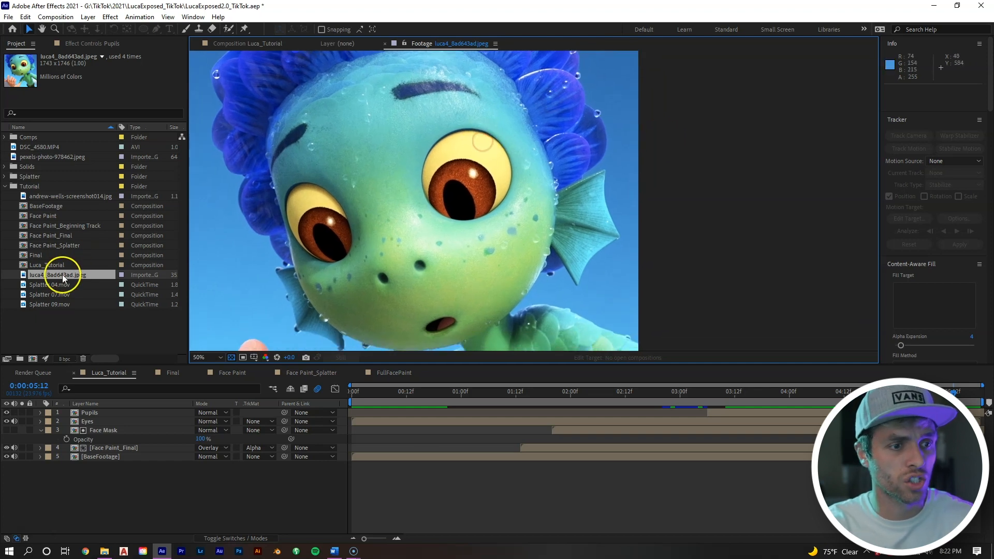
left_click_drag(62, 273, 30, 355)
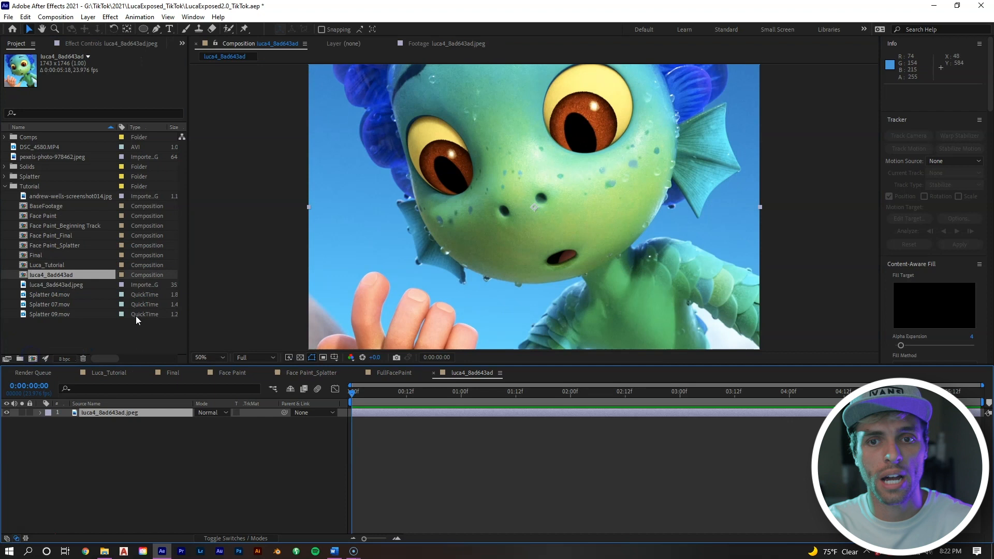
Step: Draw a closed Pen tool mask around the upper blue head fin beside the character's larger eye
left_click_drag(496, 200, 439, 269)
left_click_drag(502, 148, 428, 222)
left_click(154, 31)
scroll(532, 138, "up", 2)
left_click(473, 105)
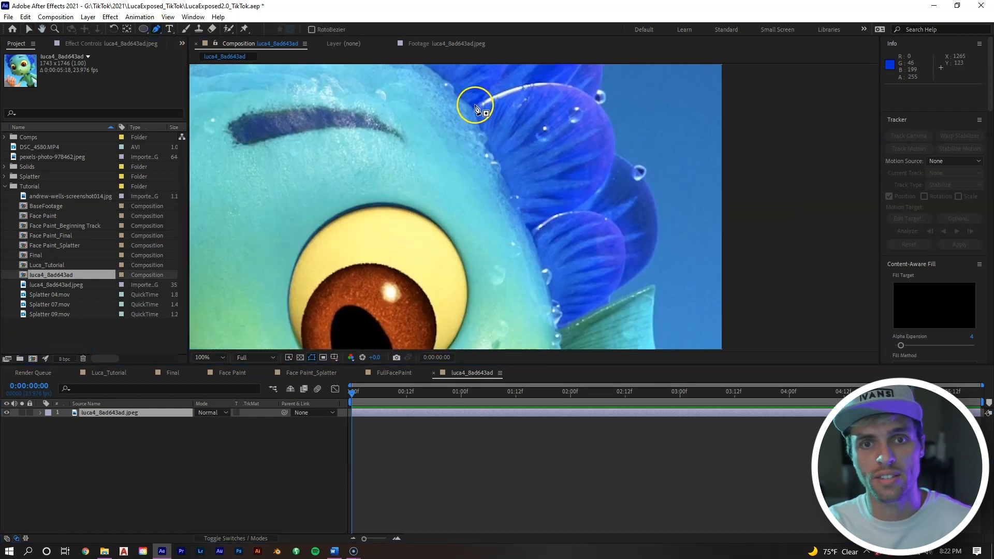
left_click(527, 83)
left_click(597, 102)
left_click(609, 173)
left_click(567, 212)
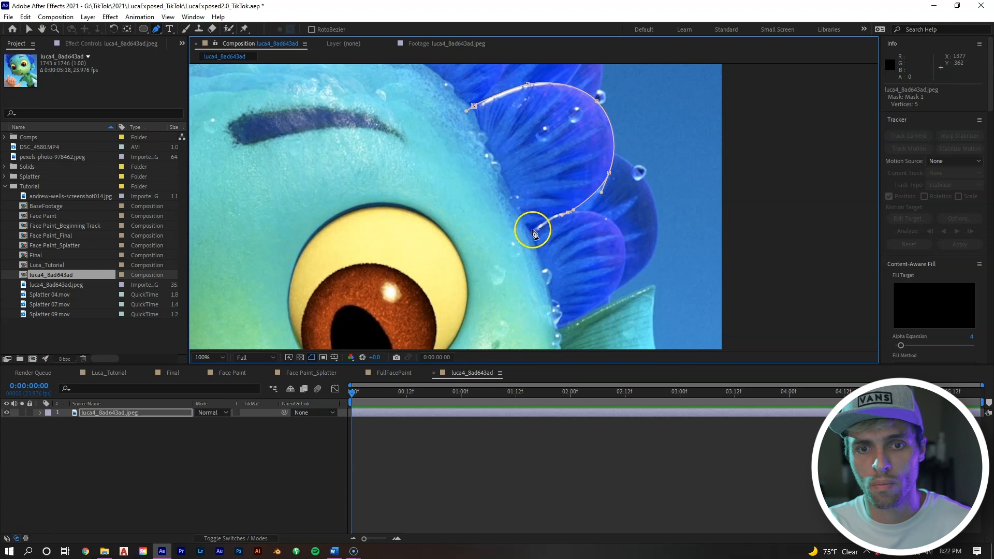
left_click(530, 232)
left_click(495, 161)
left_click(473, 106)
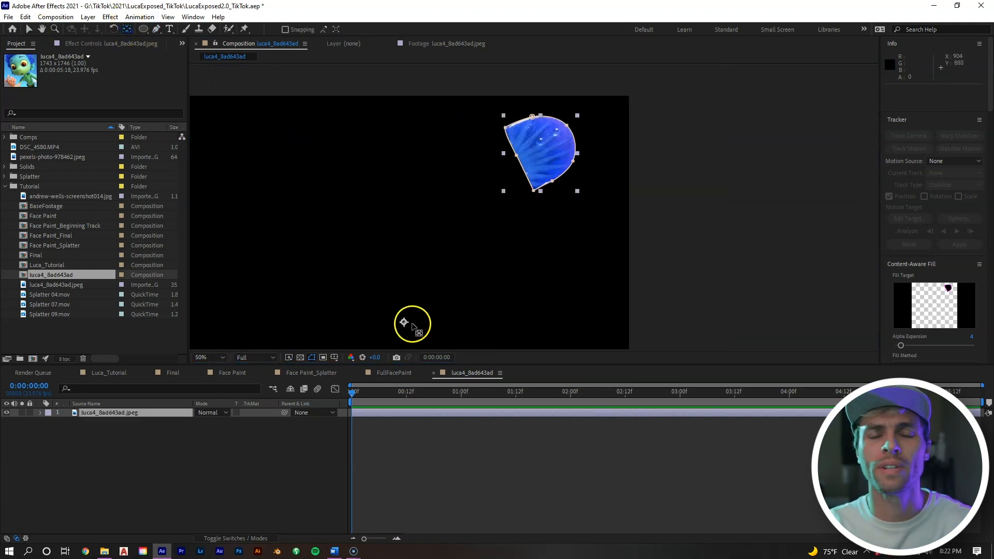
Step: Place the anchor point at the masked fin's straight base edge and move the fin to the middle of the composition
left_click_drag(403, 322, 375, 262)
left_click(29, 29)
left_click(508, 162)
left_click_drag(382, 257, 504, 238)
scroll(511, 192, "down", 2)
scroll(511, 192, "up", 1)
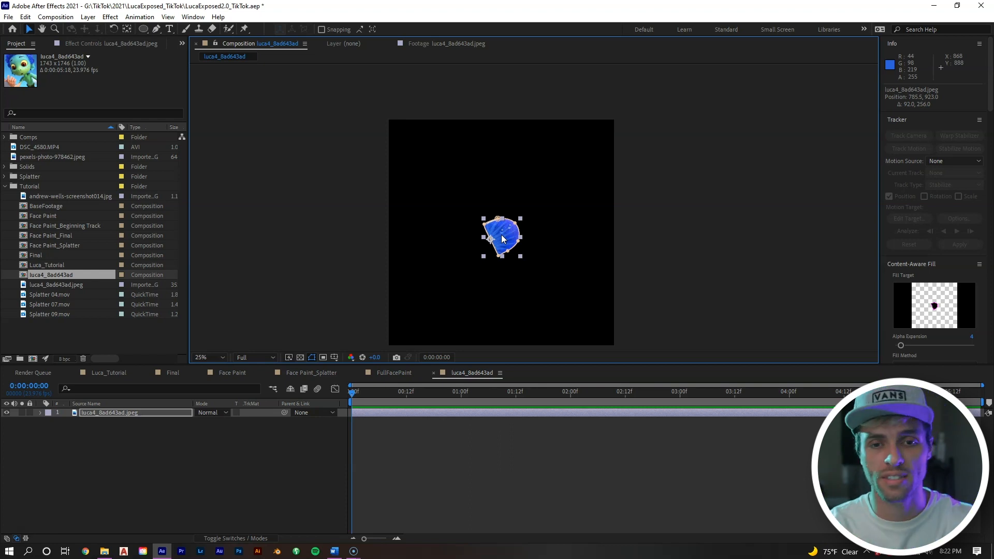
Step: Lock the aspect ratio in the composition settings and reduce the fin composition to 393 x 394 px
right_click(389, 450)
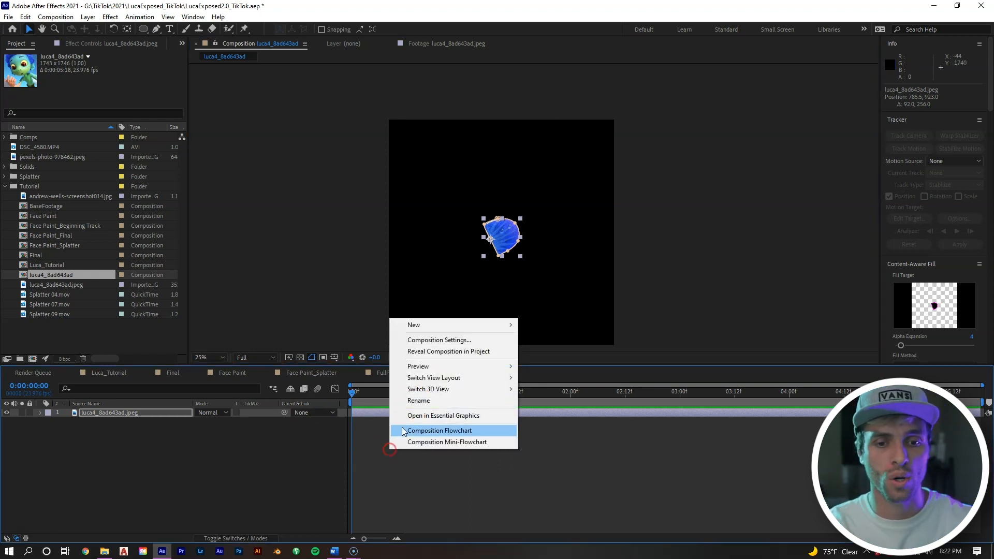
left_click(440, 340)
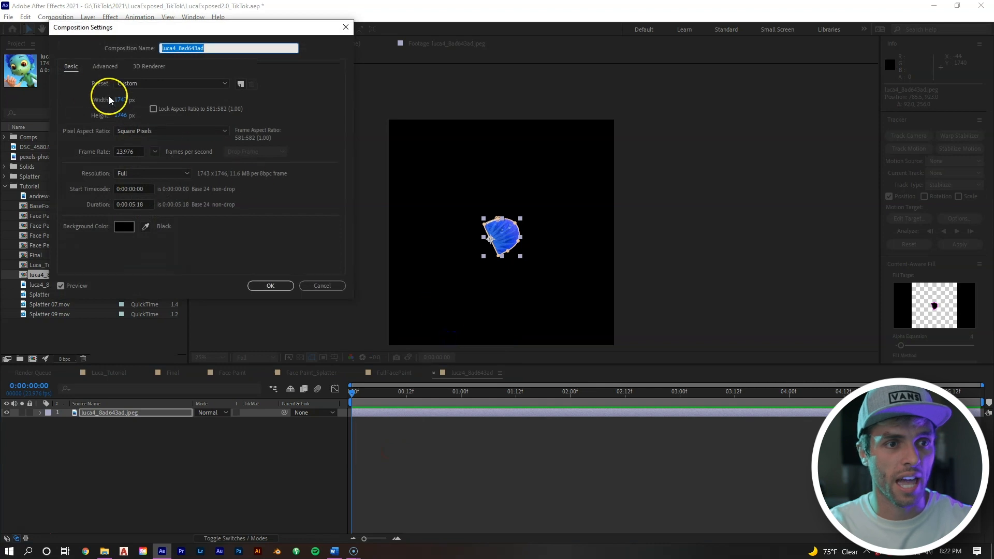
left_click(153, 110)
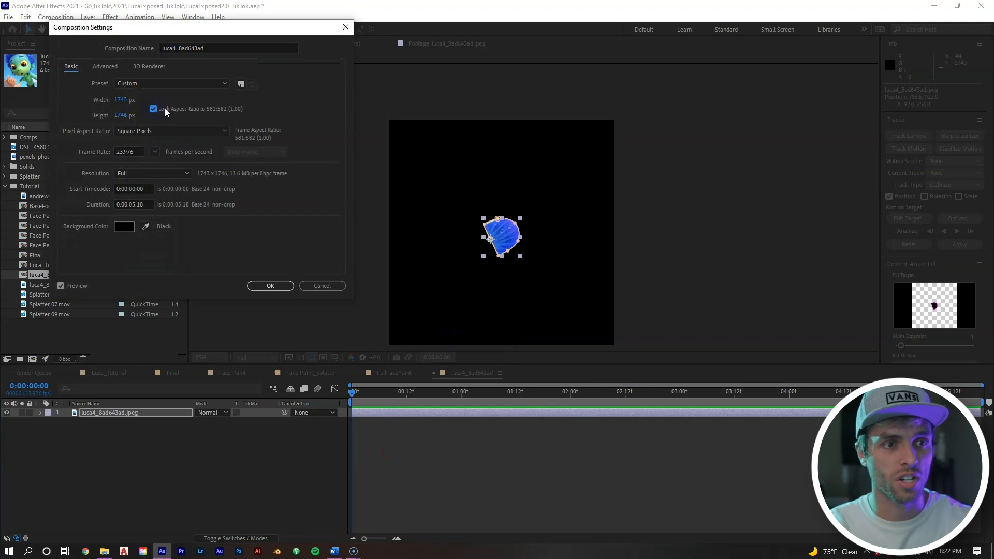
left_click_drag(128, 98, 49, 103)
left_click(119, 99)
left_click(149, 96)
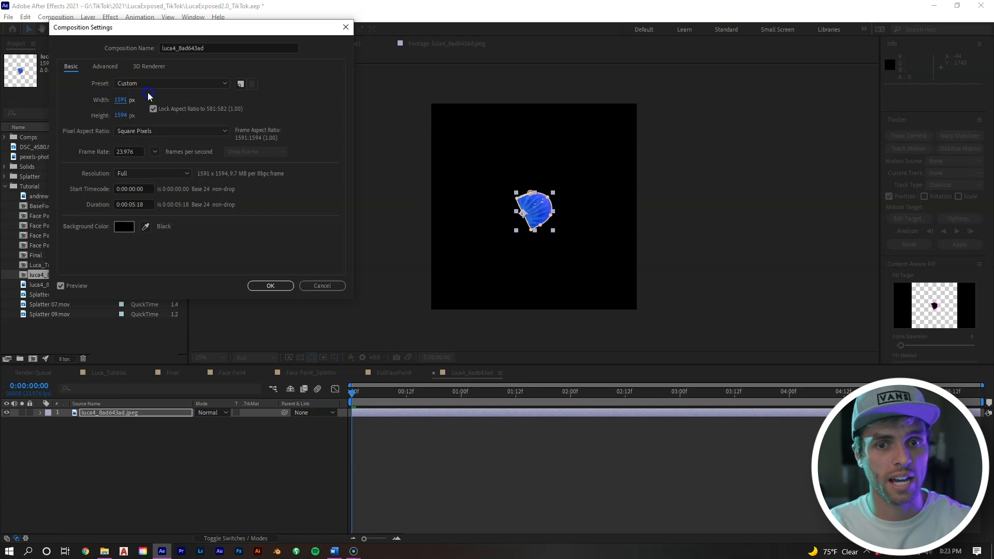
left_click_drag(69, 99, 68, 99)
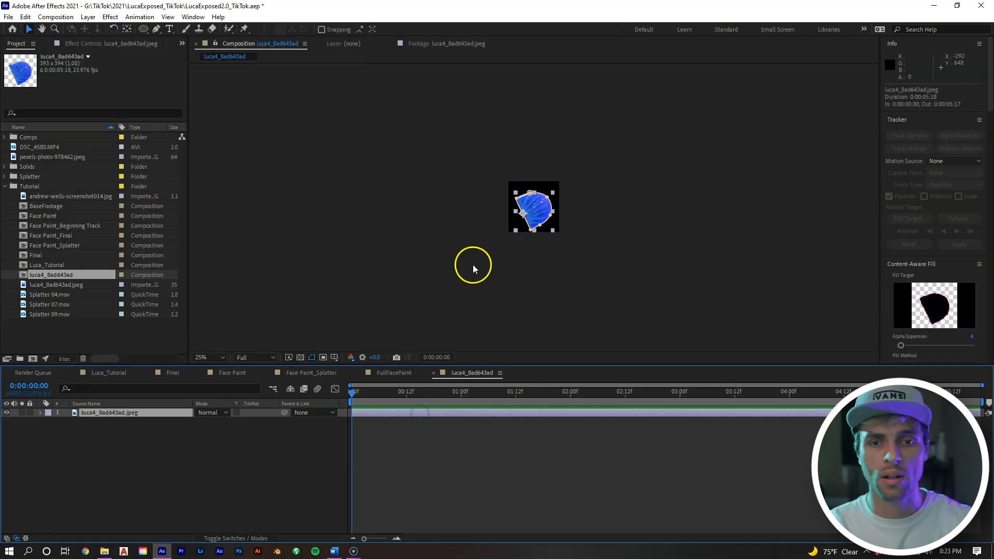
Step: Rotate the fin layer to -64° so its flat base is horizontal, and hide the mask outline
scroll(540, 206, "up", 1)
key("r")
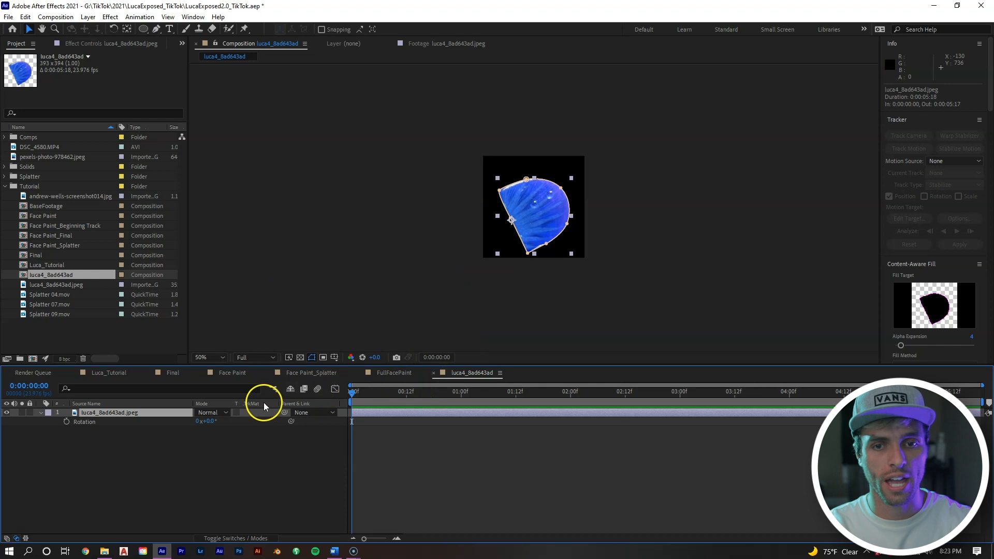
left_click_drag(206, 422, 208, 422)
left_click_drag(188, 425, 182, 425)
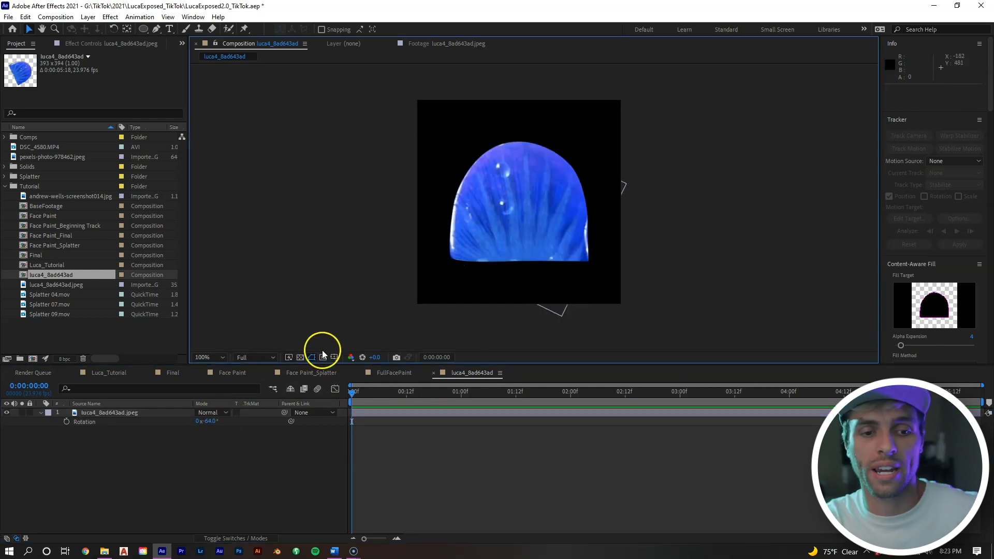
left_click(308, 358)
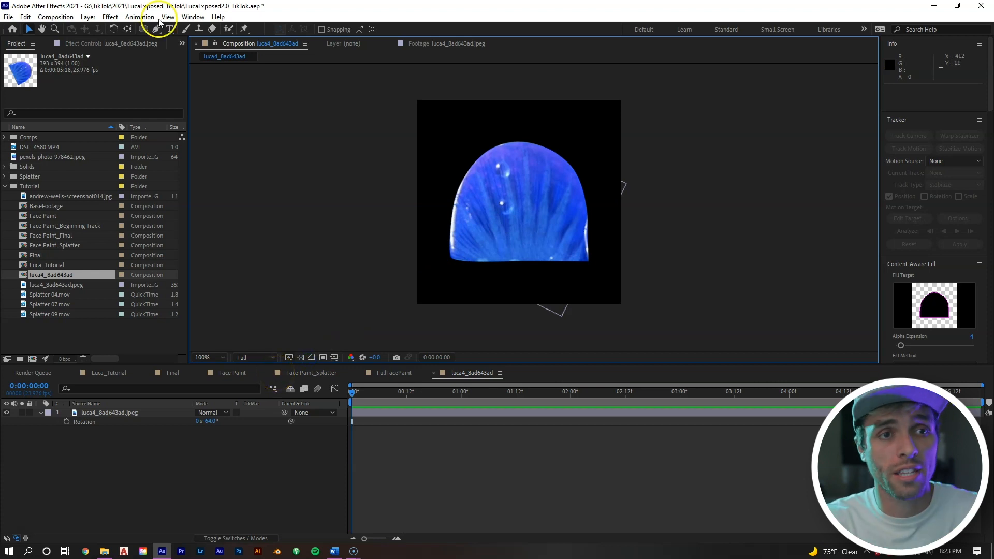
Step: Place six puppet pins on the fin: both base corners, both curved sides, the tip and the middle of the base
left_click(244, 29)
left_click(456, 253)
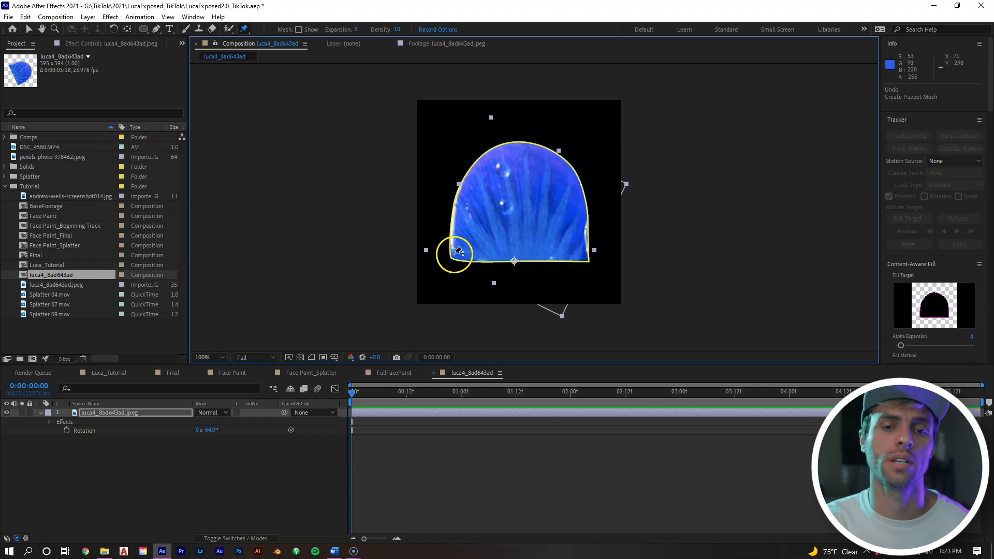
left_click(453, 256)
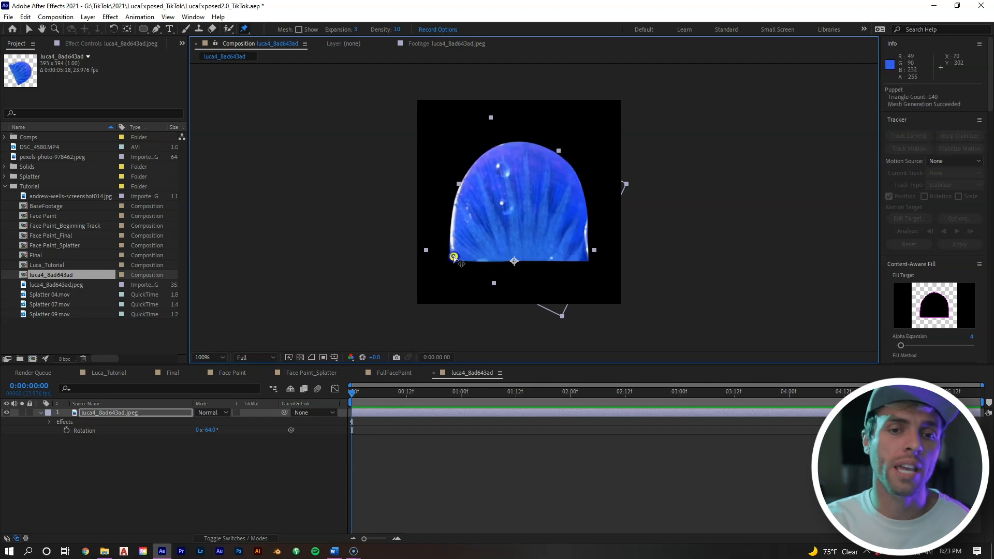
left_click(461, 180)
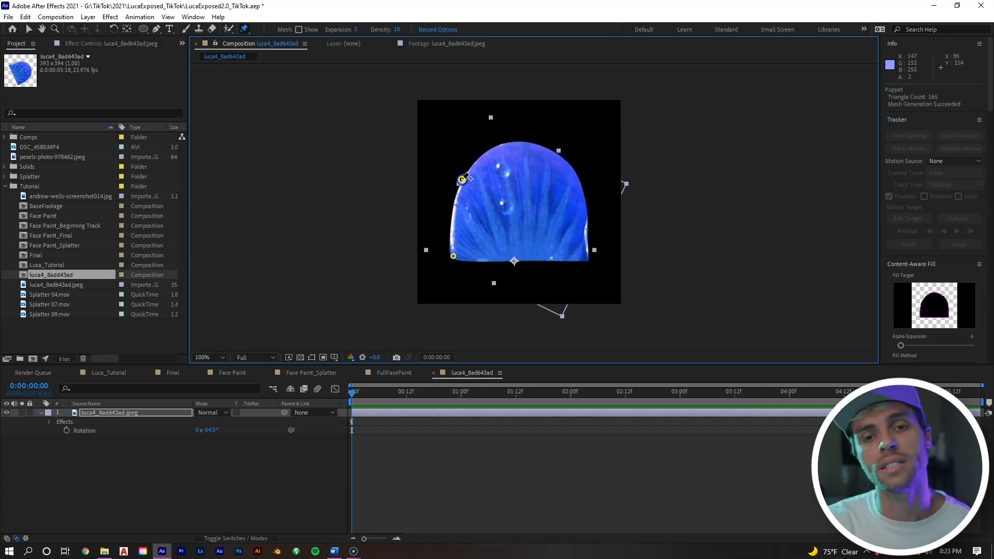
left_click(514, 139)
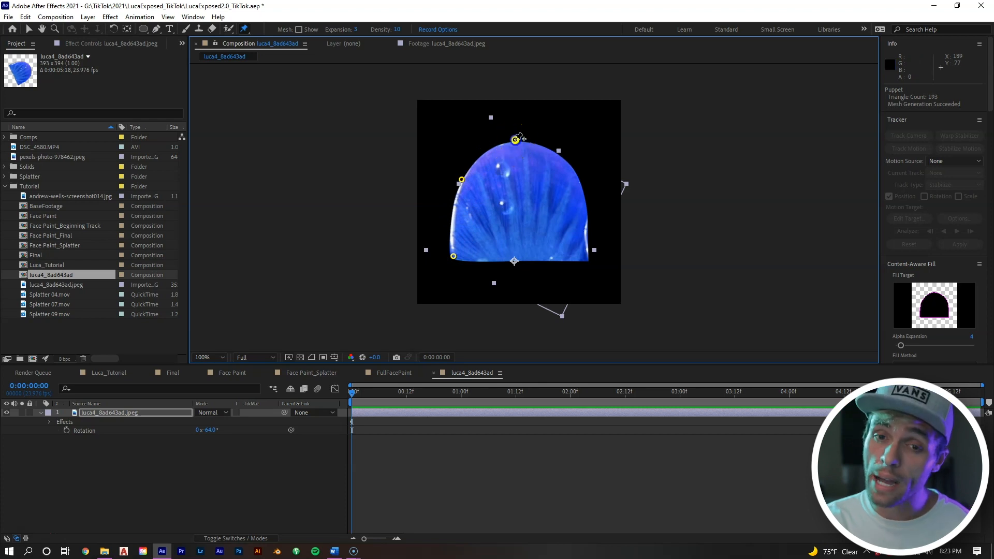
left_click(574, 169)
left_click(589, 262)
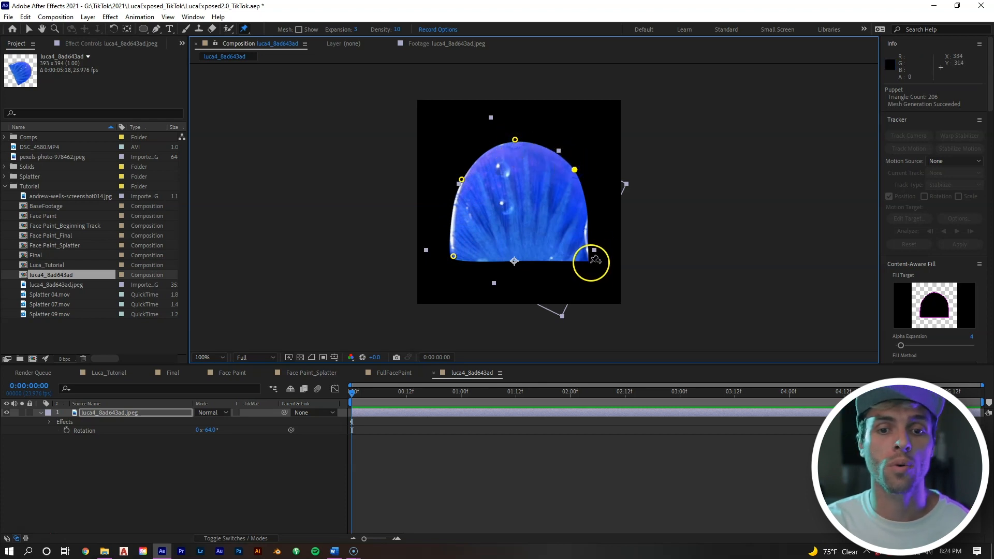
left_click(523, 262)
key("v")
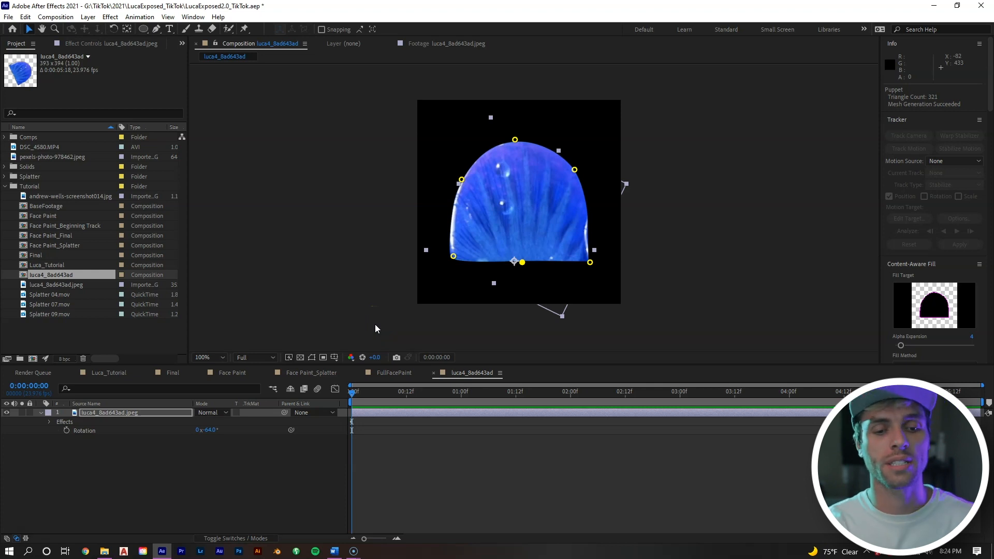
Step: Reveal the position keyframes of all puppet pins on the fin layer in the timeline
left_click(389, 411)
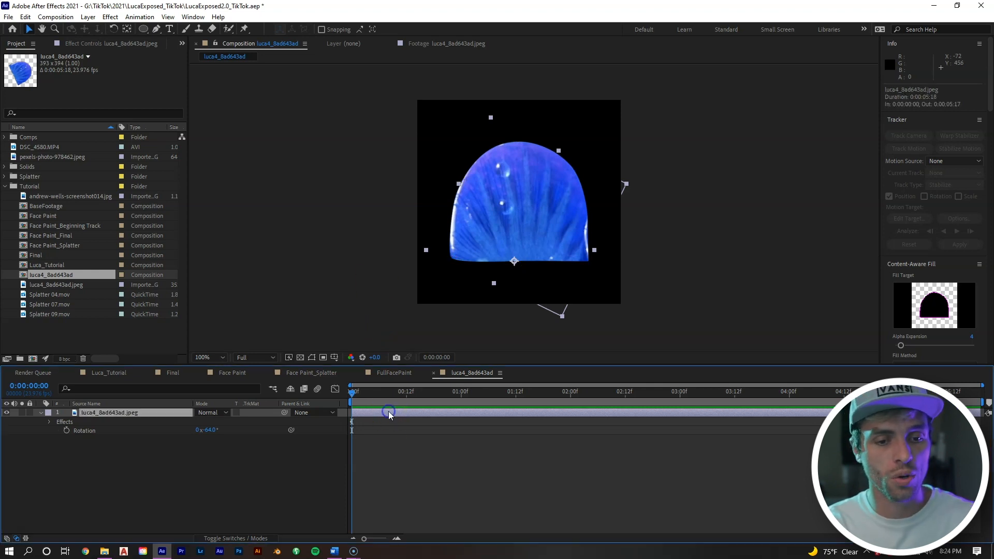
key("u")
scroll(368, 496, "down", 1)
left_click_drag(373, 541, 388, 539)
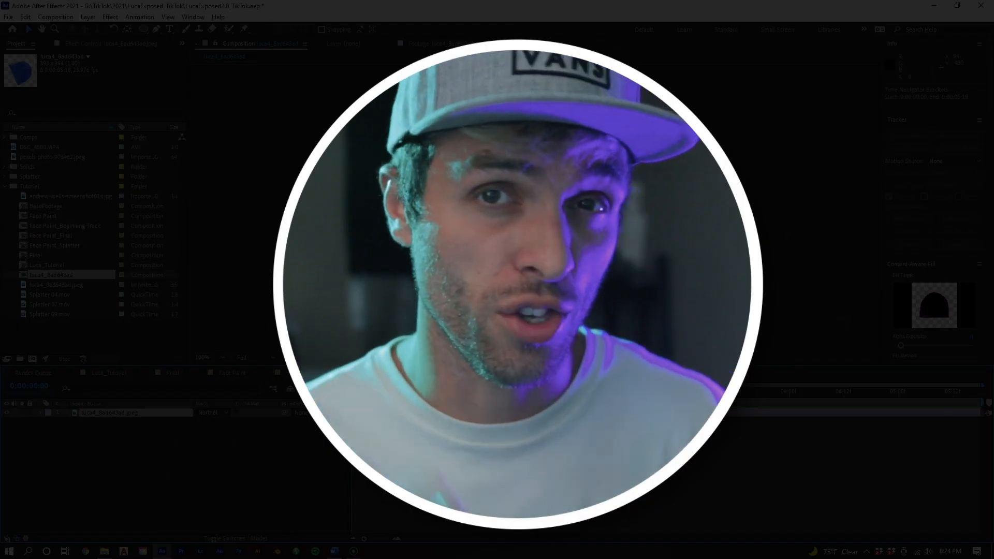
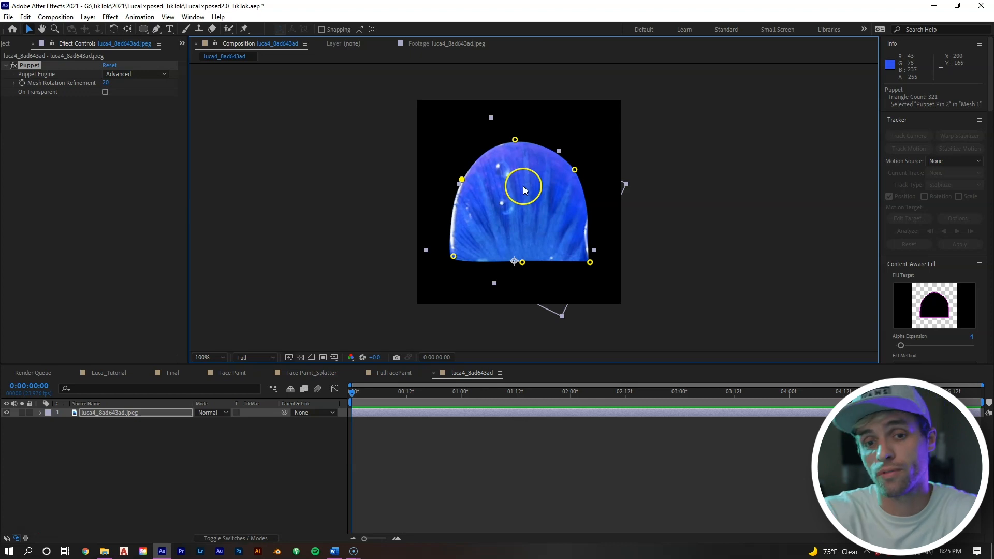
left_click(440, 375)
key("u")
scroll(399, 458, "down", 2)
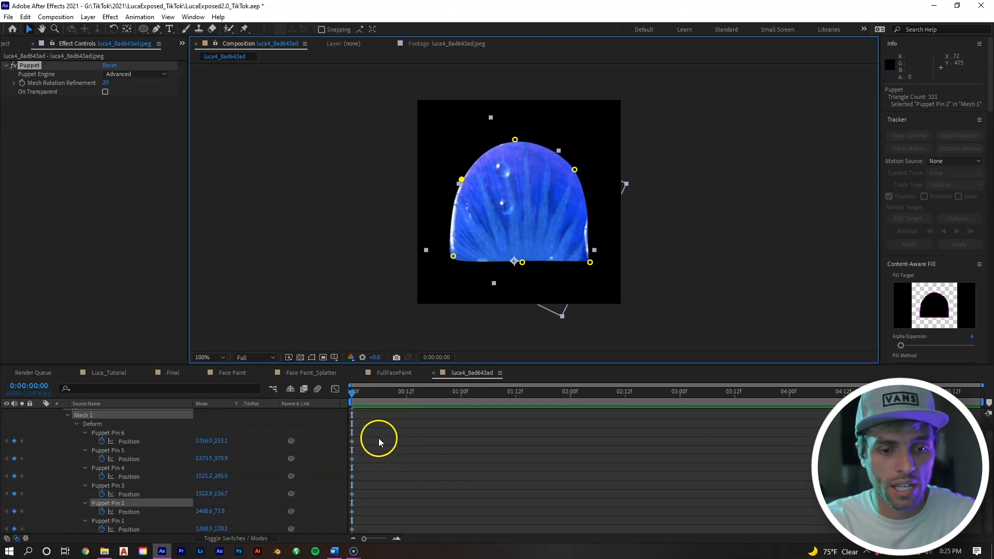
Step: Move all puppet pin keyframes to 0:00:02:09, and fold the fin's tip and both sides down towards its base at the first frame
left_click_drag(374, 419, 352, 548)
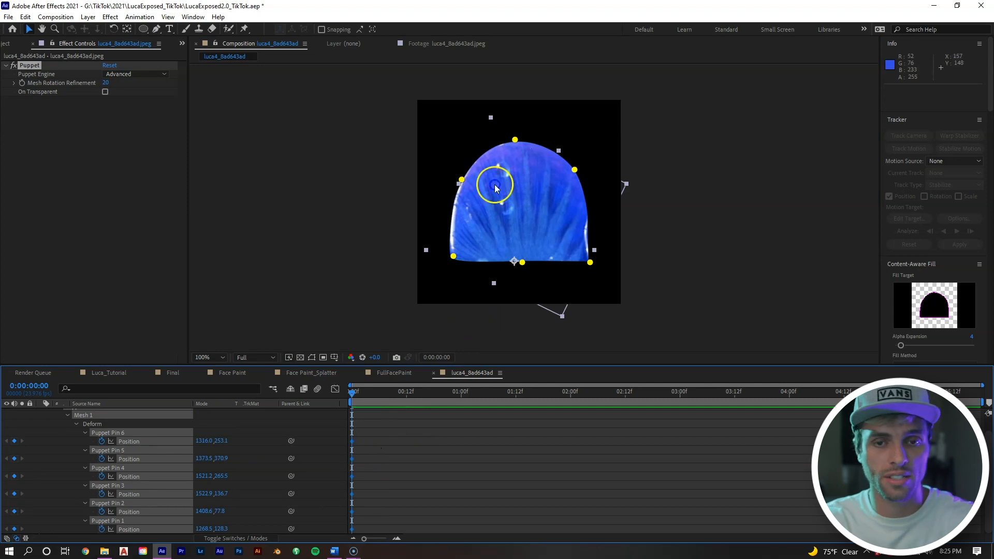
left_click_drag(353, 446, 613, 446)
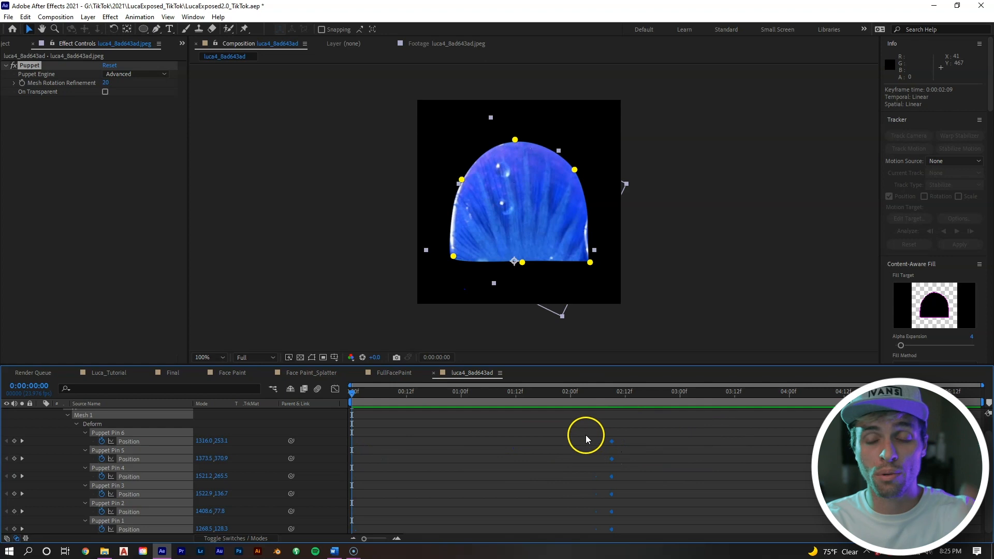
left_click(580, 337)
left_click_drag(518, 142, 519, 211)
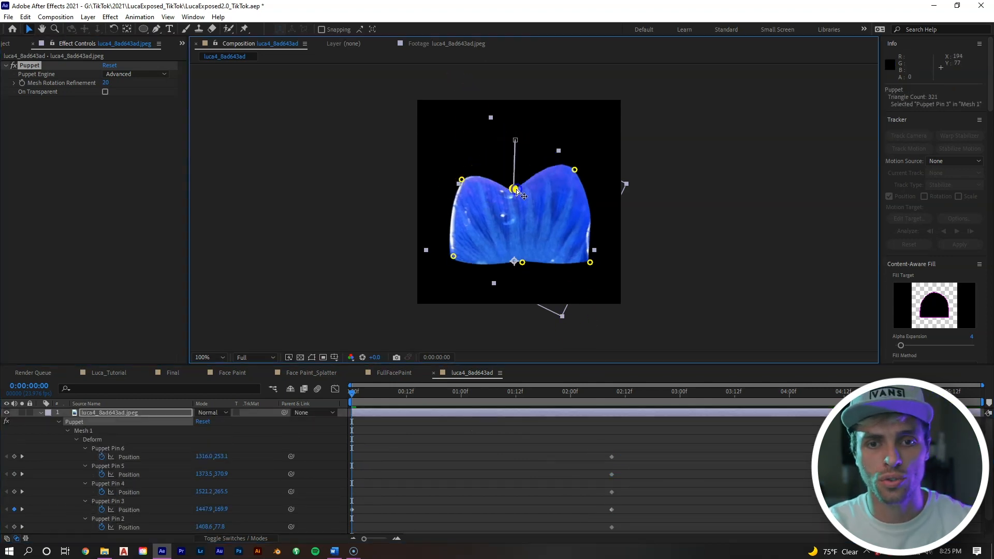
left_click_drag(465, 183, 500, 243)
left_click_drag(574, 170, 550, 226)
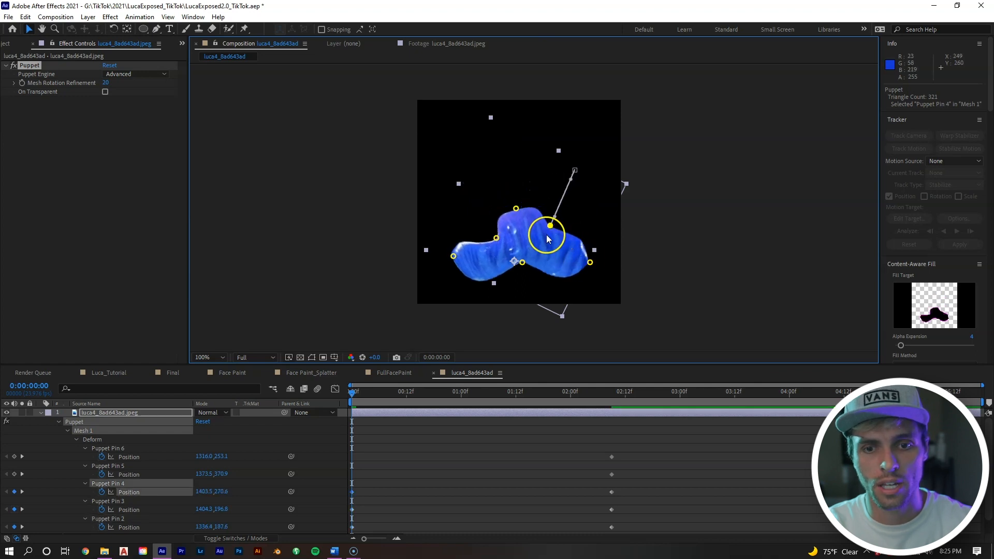
left_click_drag(550, 225, 519, 227)
Step: At frame 5, open the fin by pulling the tip pin up and the two side pins outwards, leaning the tip slightly left
key("Page_Down")
key("Page_Down")
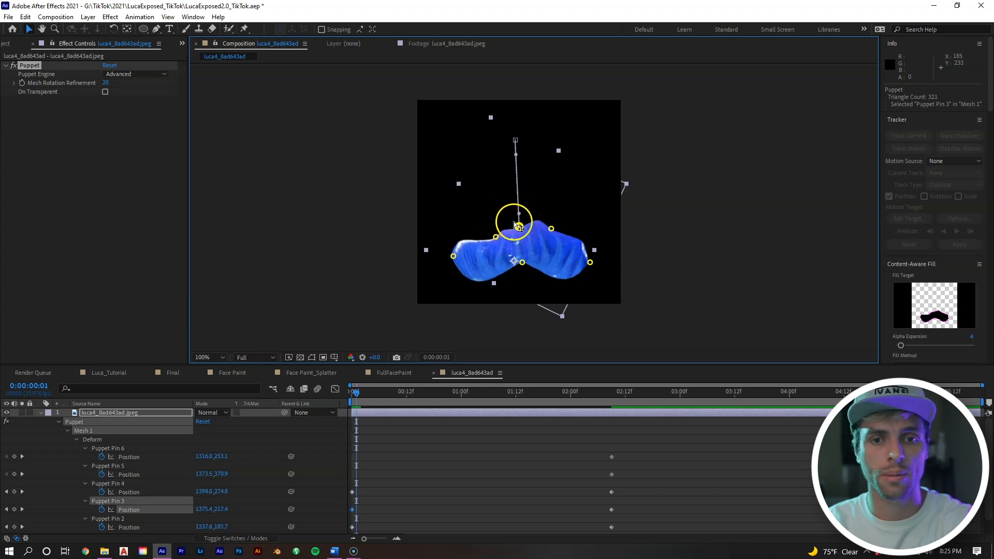
key("Page_Down")
key("Page_Down")
key("Page_Down")
left_click_drag(518, 225, 511, 142)
left_click_drag(501, 219, 471, 185)
left_click_drag(552, 225, 565, 151)
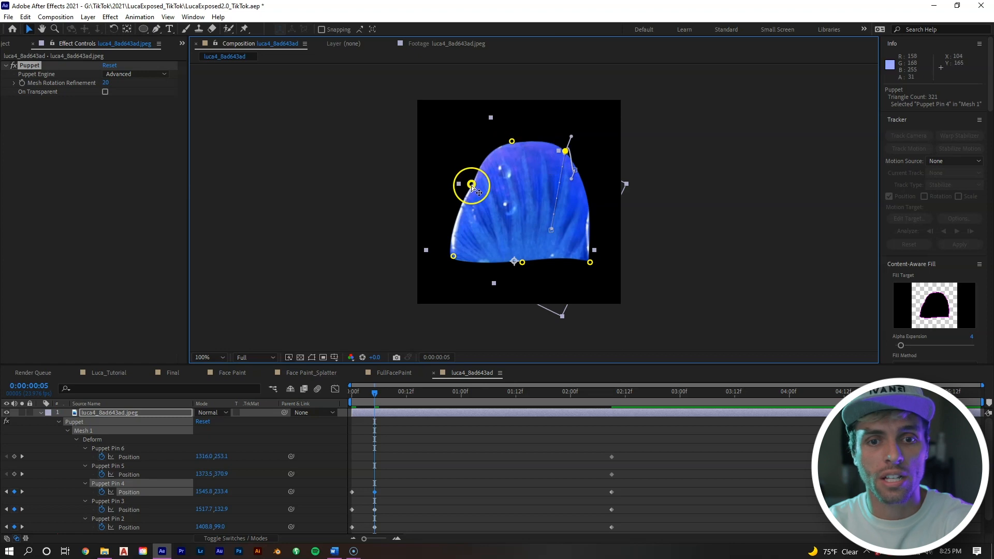
left_click_drag(470, 184, 472, 185)
left_click_drag(565, 151, 501, 145)
left_click_drag(472, 186, 471, 186)
Step: At frame 9, sway the fin's tip to the right, lower the right side pin and raise the left side pin
key("ctrl+Right")
key("ctrl+Right")
key("ctrl+Right")
key("ctrl+Right")
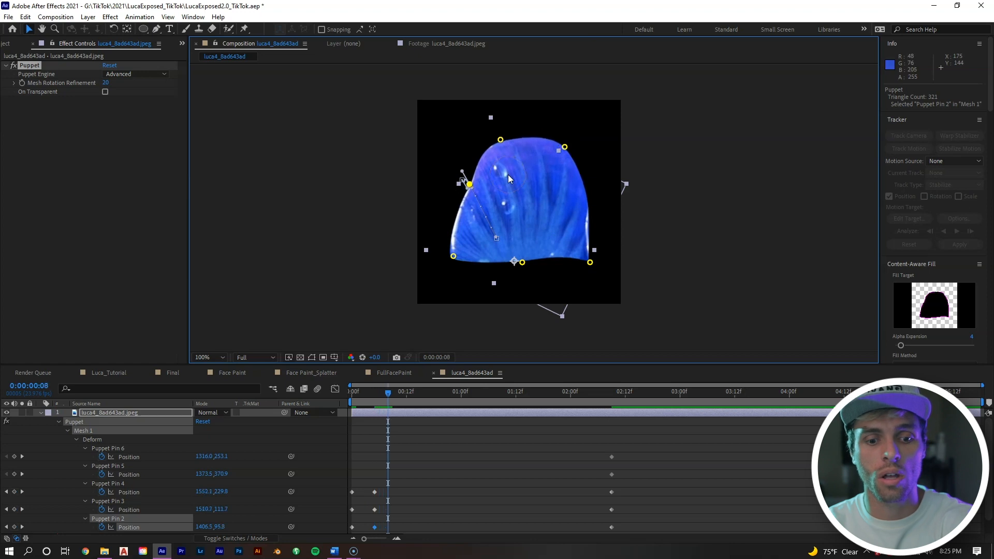
left_click_drag(565, 147, 560, 164)
left_click_drag(499, 139, 530, 134)
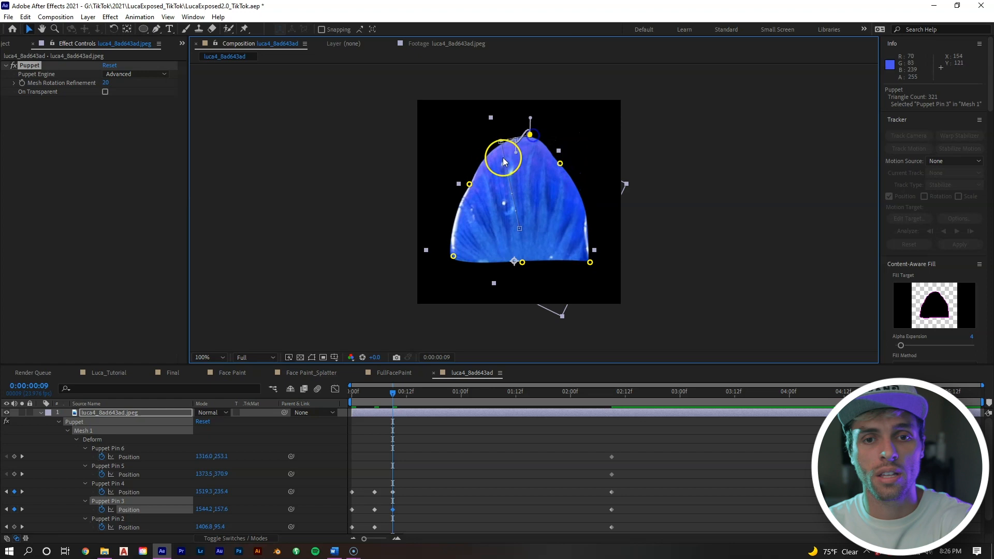
left_click_drag(473, 184, 465, 170)
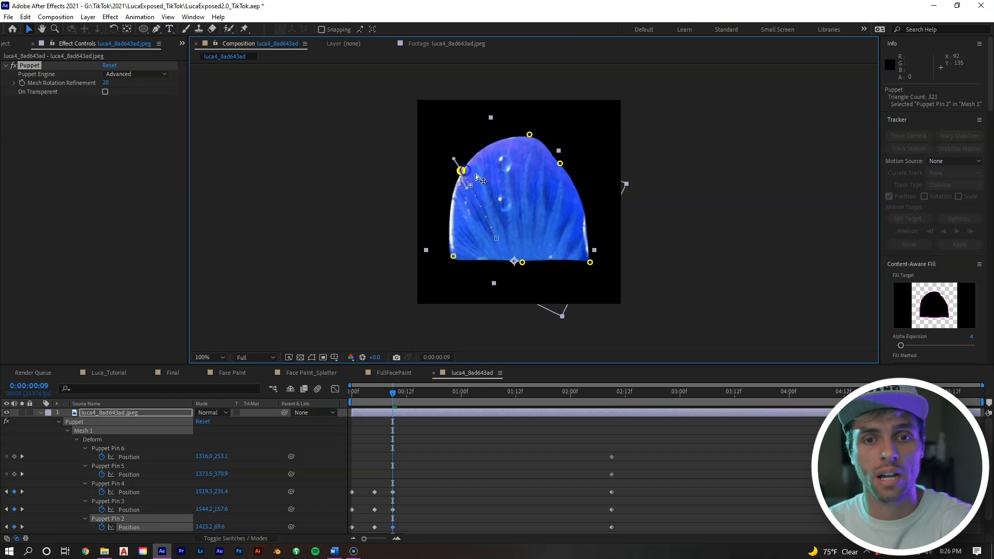
Step: At frame 14, sway the fin's tip back towards the centre and slightly adjust both side pins
key("Page_Down")
key("Page_Down")
key("Page_Down")
key("Page_Down")
key("Page_Down")
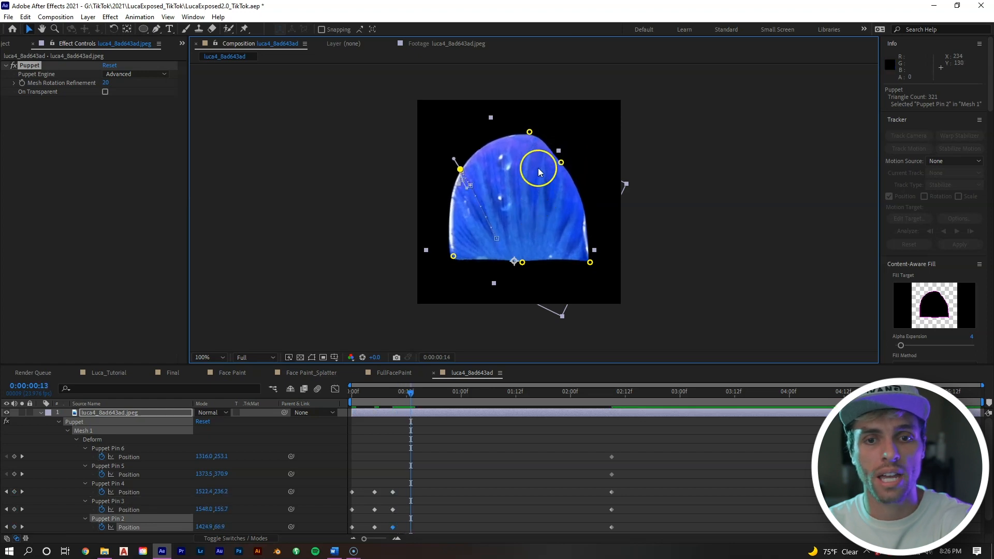
left_click_drag(534, 144, 513, 143)
left_click_drag(463, 170, 469, 176)
left_click_drag(561, 162, 562, 157)
Step: Move the final resting keyframes of all puppet pins to about frame 20 and preview the fin's wiggle
key("Page_Down")
key("Page_Down")
key("Page_Down")
key("Page_Down")
key("Page_Down")
key("Page_Down")
left_click_drag(622, 439, 601, 533)
left_click_drag(612, 477, 443, 494)
left_click_drag(441, 396, 351, 402)
key("space")
key("space")
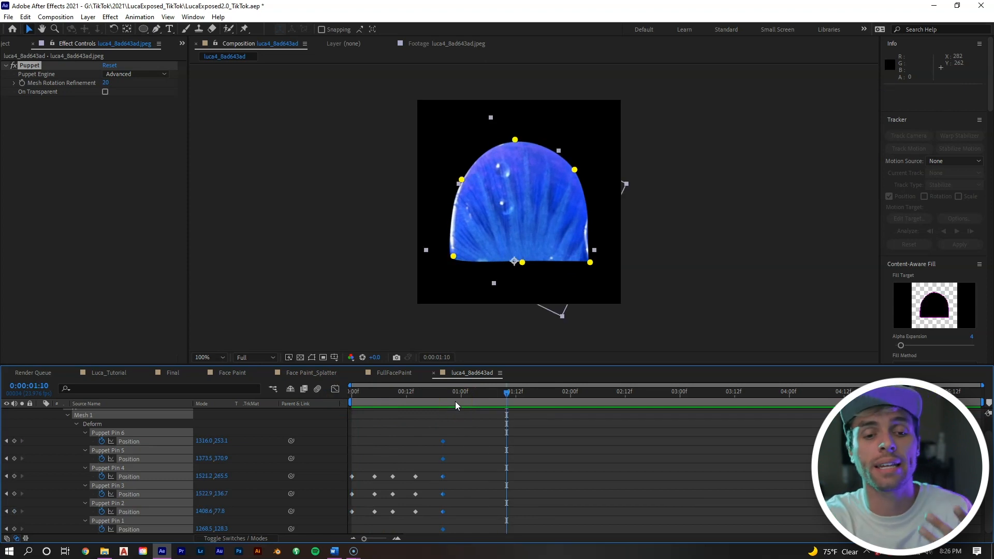
Step: Tighten the pin keyframes to frames 3, 6 and 13, apply Easy Ease to all of them and preview the motion
left_click_drag(387, 398, 340, 411)
left_click_drag(380, 465, 364, 496)
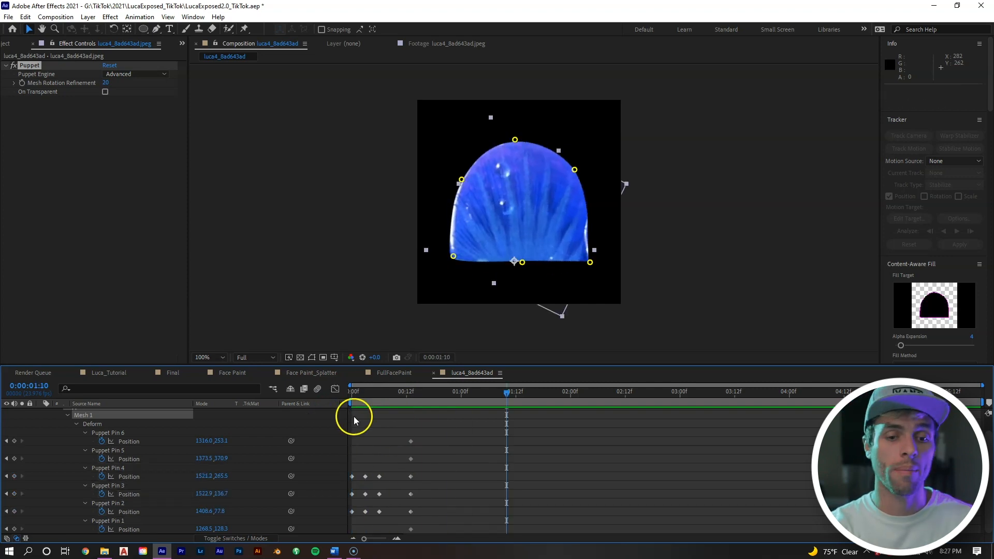
left_click_drag(448, 422, 332, 531)
right_click(379, 480)
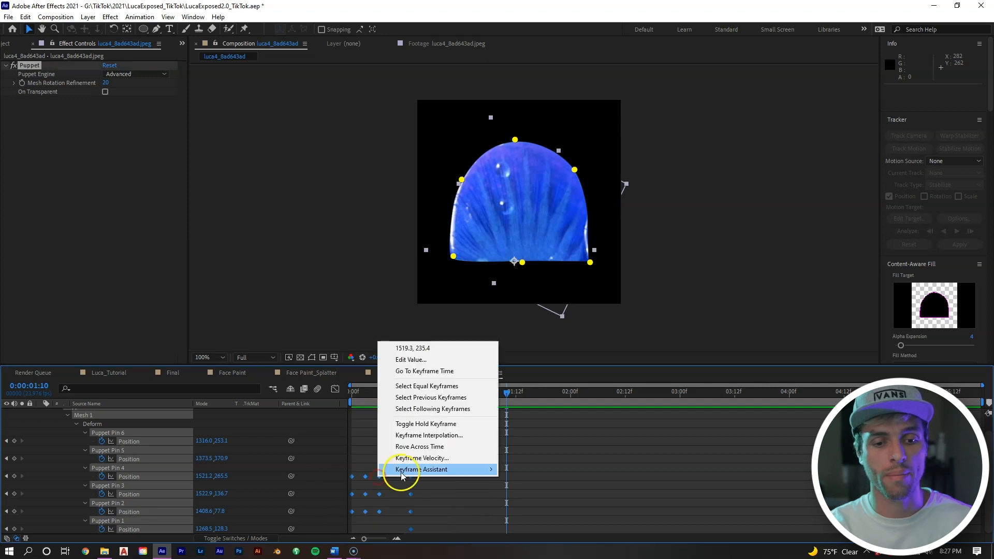
mouse_move(402, 469)
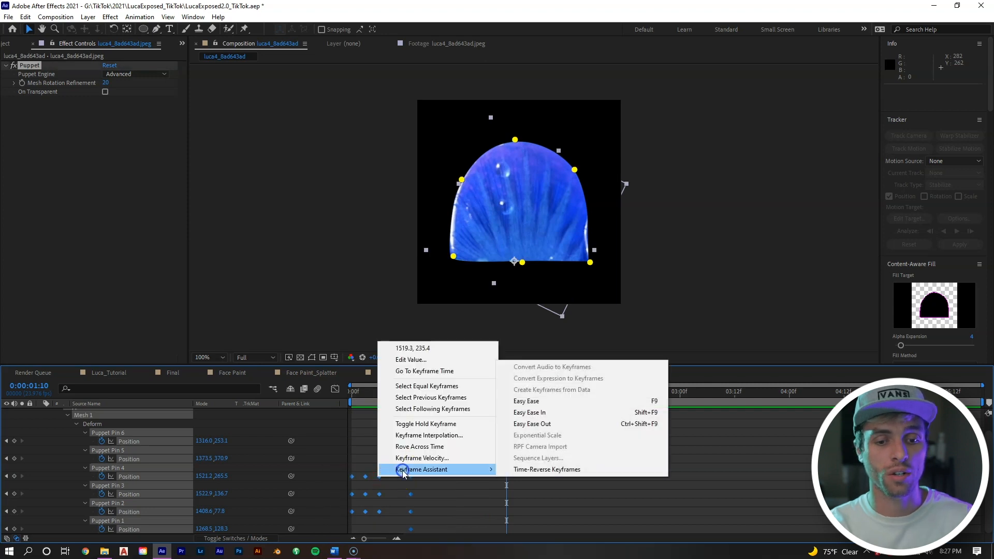
left_click(549, 402)
left_click_drag(355, 398, 314, 398)
key("space")
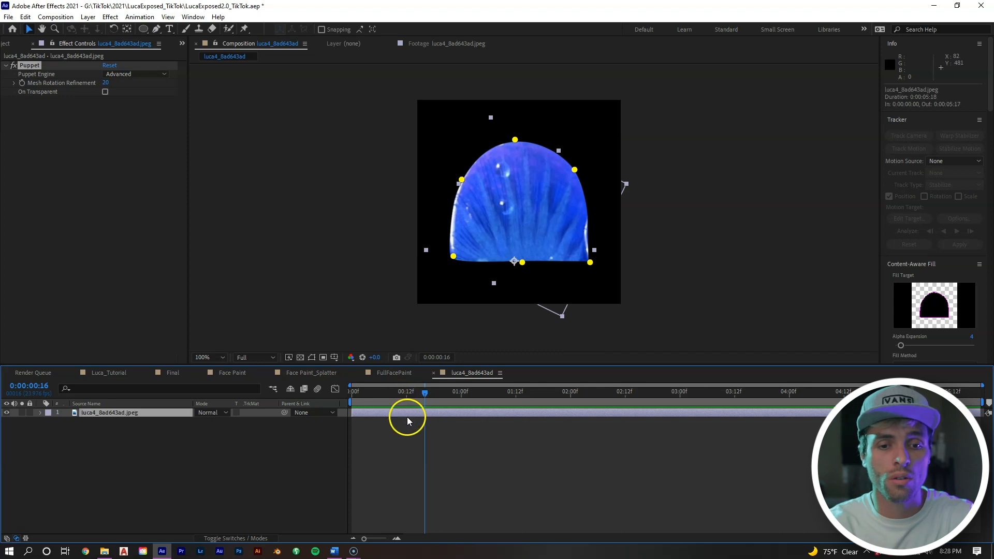
Step: Pre-compose the fin layer as Hair Wiggle, moving all attributes into the new composition
right_click(406, 414)
left_click(454, 361)
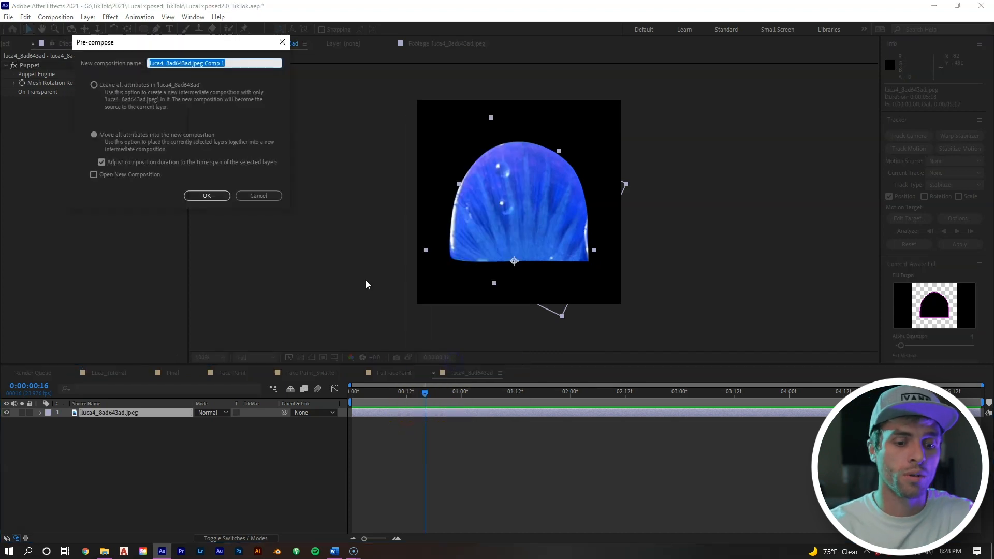
type("Hair Wiggle")
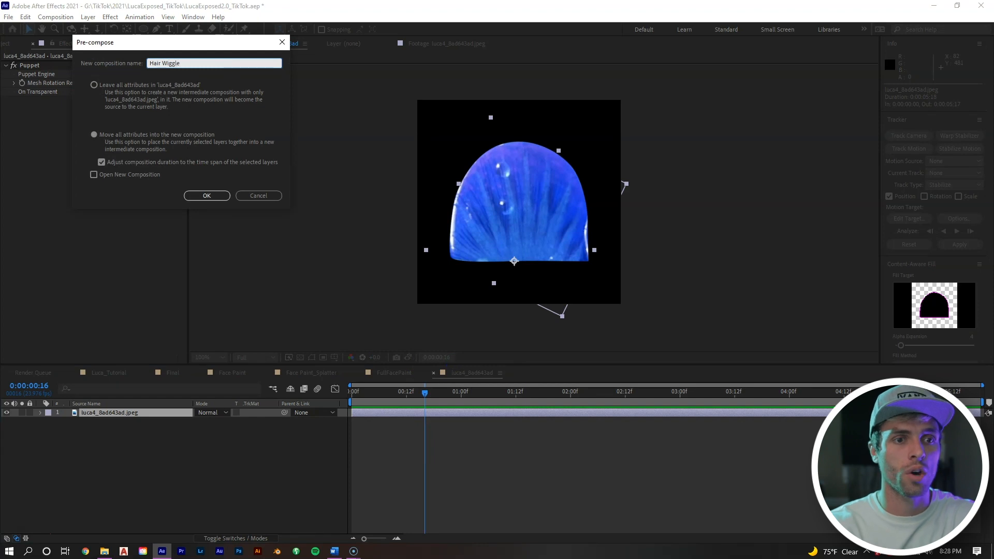
key("Return")
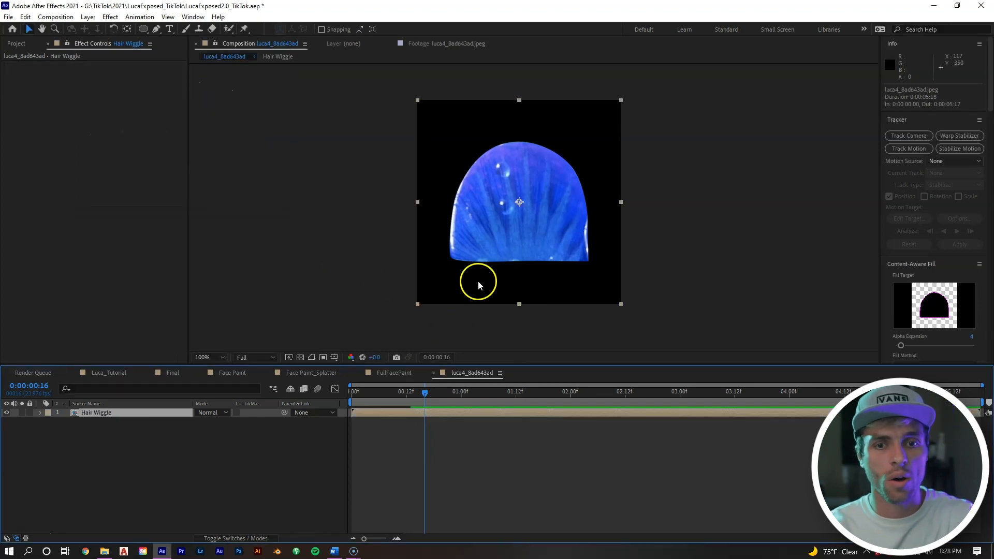
Step: Move the Hair Wiggle layer's anchor point to the middle of the fin's flat base and unlink its scale dimensions
left_click(127, 29)
left_click_drag(523, 203, 522, 265)
left_click(29, 29)
key("s")
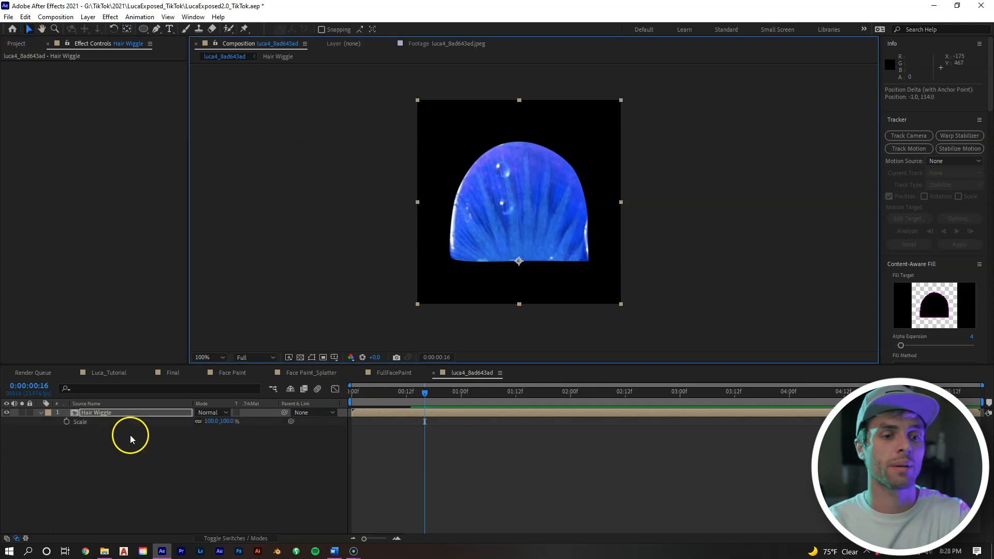
left_click(198, 421)
mouse_move(231, 422)
left_mouse_down()
mouse_move(178, 432)
mouse_move(305, 421)
mouse_move(202, 438)
mouse_move(283, 438)
mouse_move(218, 433)
left_mouse_up()
key("ctrl+z")
key("ctrl+z")
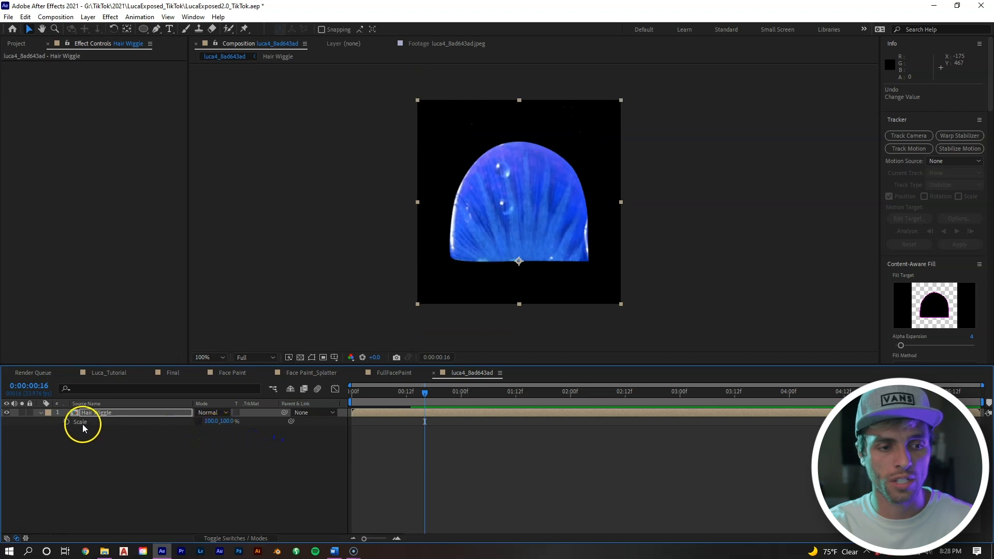
Step: Keyframe the Hair Wiggle scale at 100%, shift that keyframe later, and set the vertical scale to 0% at the first frame
left_click(66, 423)
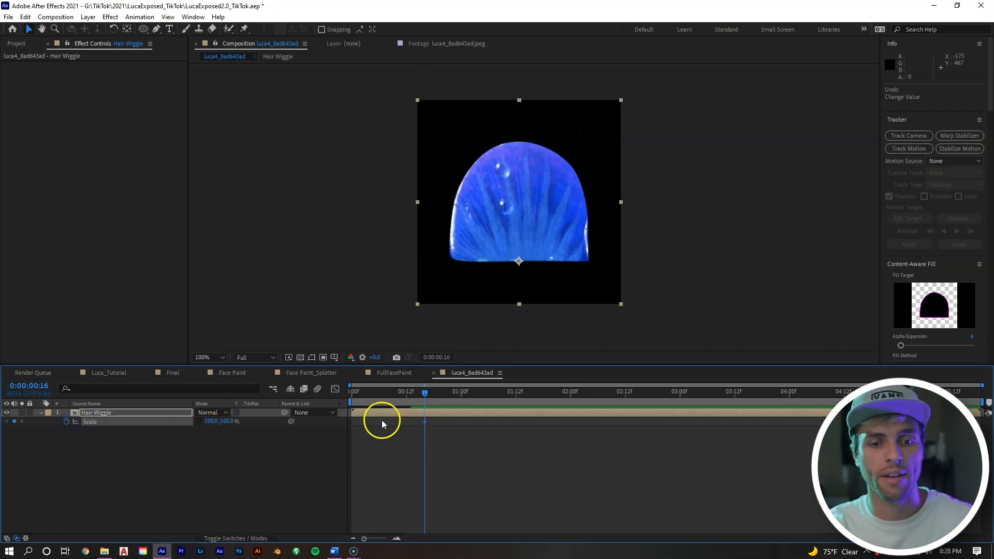
left_click_drag(423, 421, 324, 402)
left_click(229, 420)
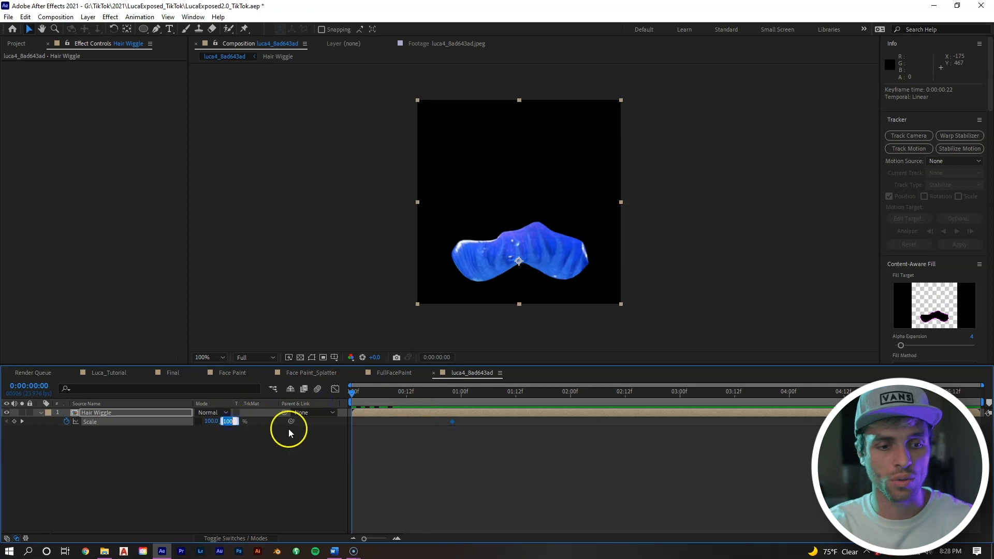
type("0")
left_click(396, 444)
Step: Step through the fin's growth and pull its 100% scale keyframe earlier, to about frame 4
key("Page_Down")
key("Page_Down")
key("Page_Down")
key("Page_Down")
key("Page_Down")
key("Page_Down")
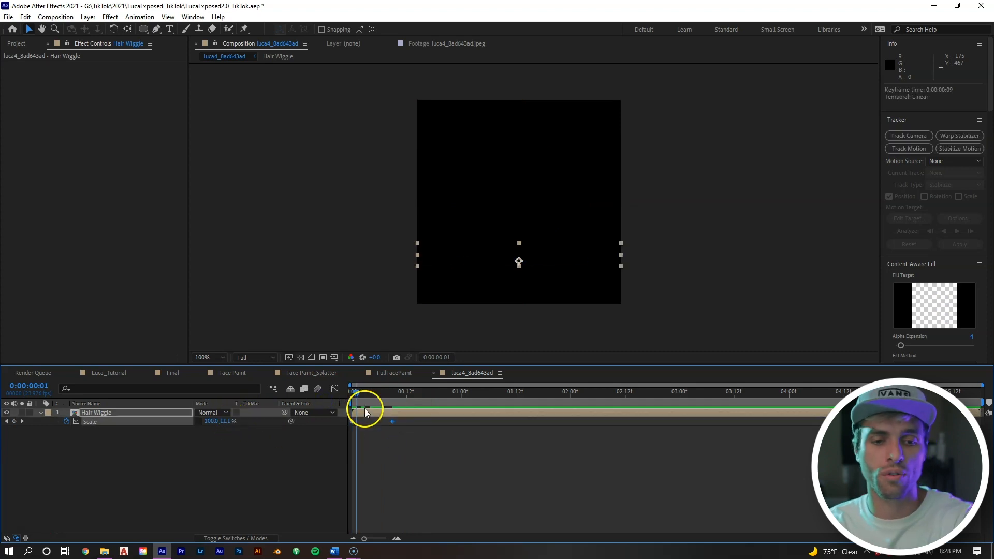
left_click_drag(393, 422, 369, 422)
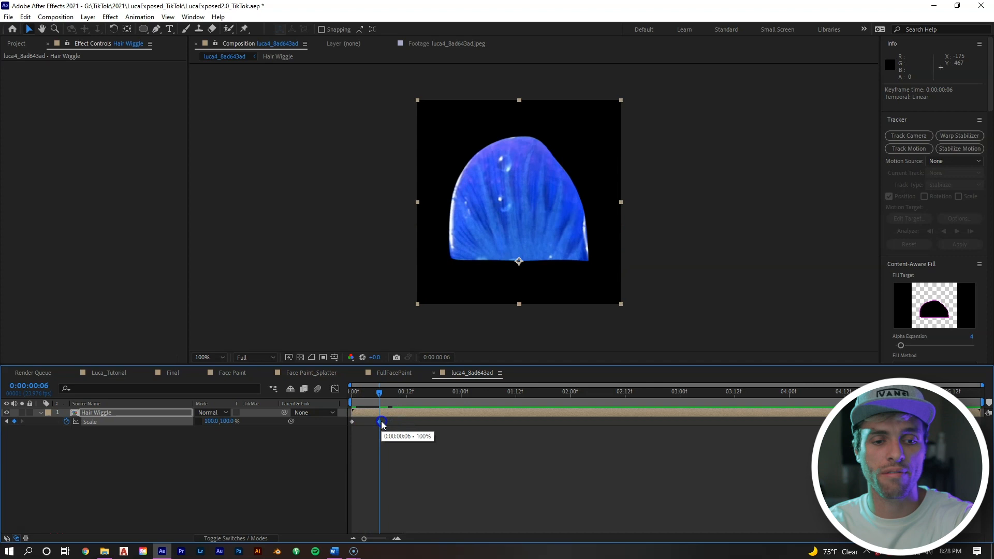
Step: Enable motion blur on the Hair Wiggle layer and preview the fin's growth from the first frame
key("Home")
left_click(221, 537)
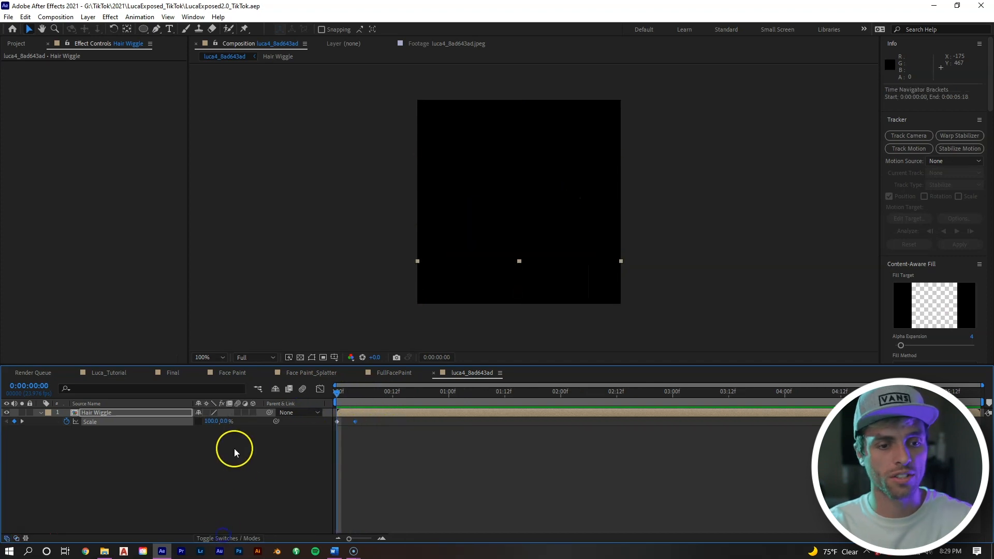
left_click(237, 412)
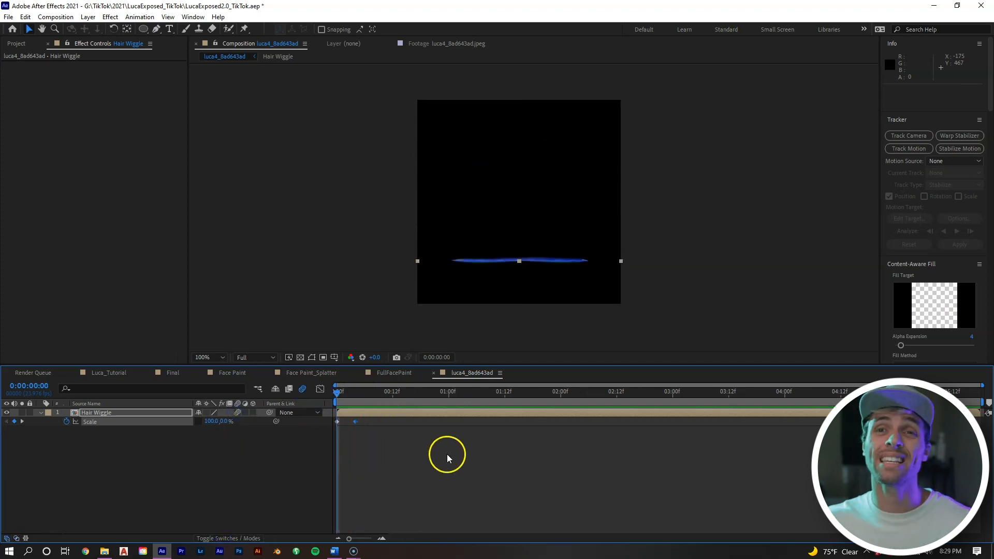
key("space")
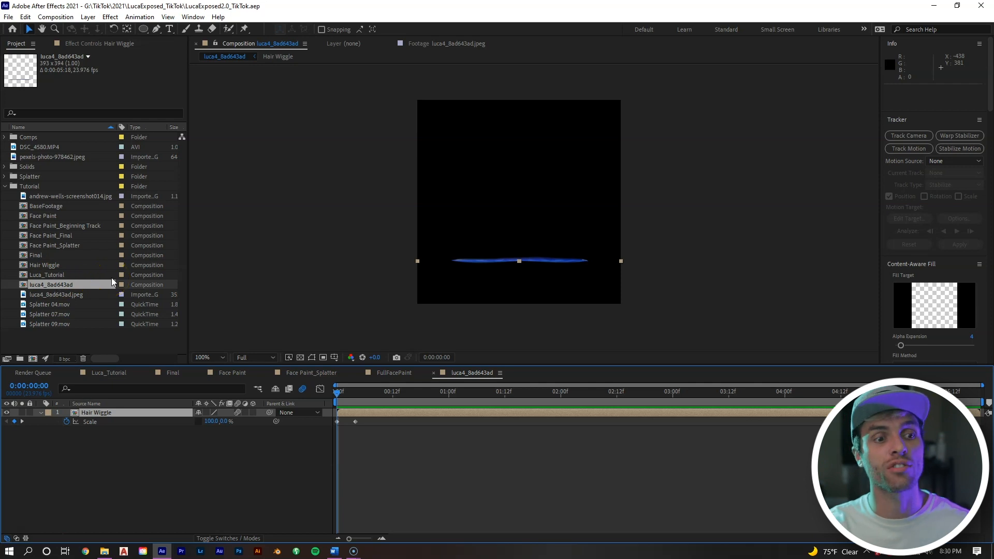
Step: Rename the luca4_8ad643ad composition as Luca Hair in the project
right_click(68, 284)
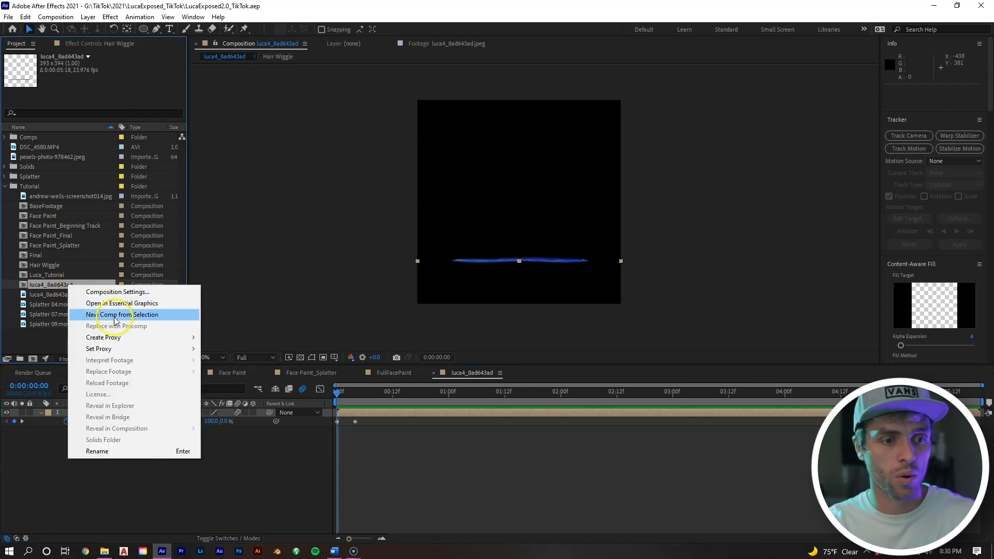
left_click(120, 450)
type("L")
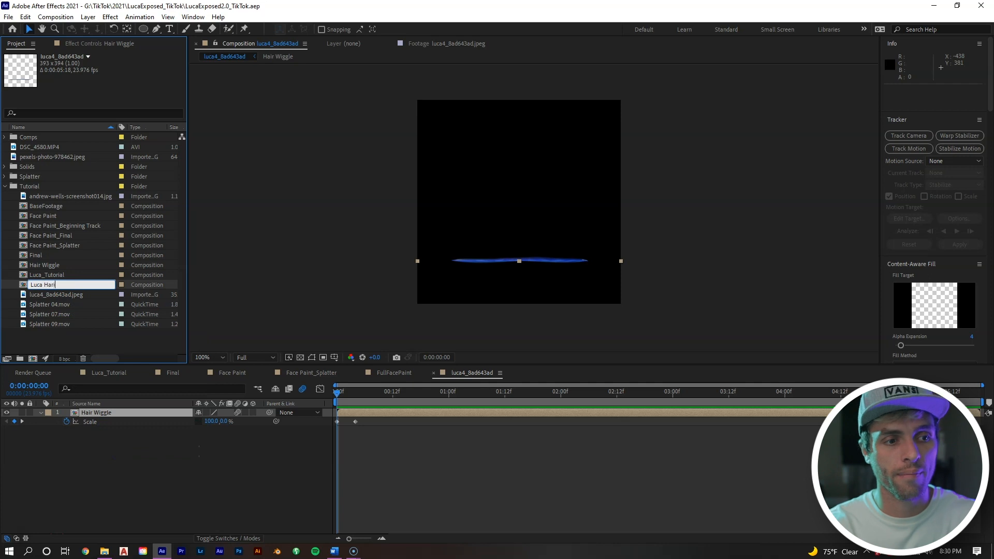
type("uca Hair")
key("Return")
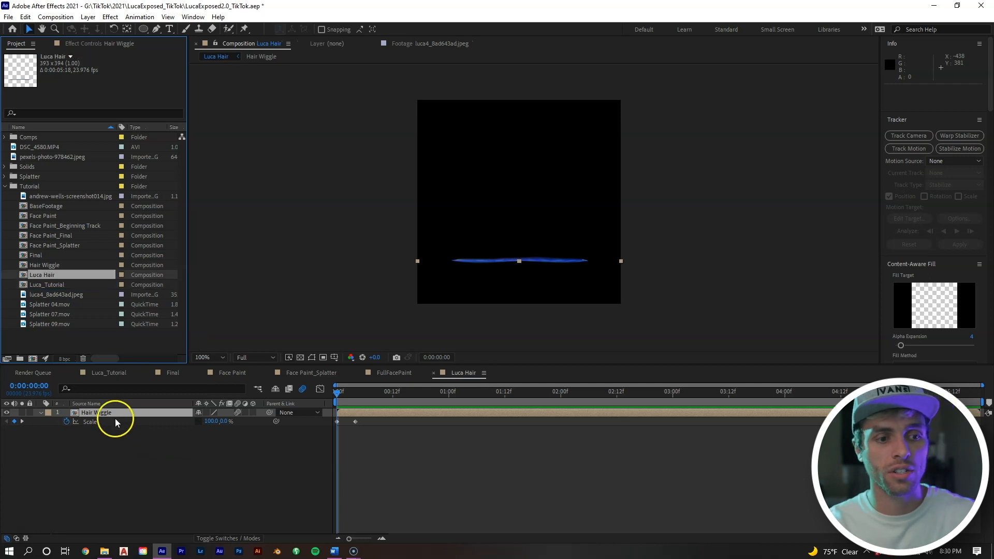
Step: Add the Luca Hair composition as the top layer in Luca_Tutorial and position the fin at the man's hairline
left_click(106, 372)
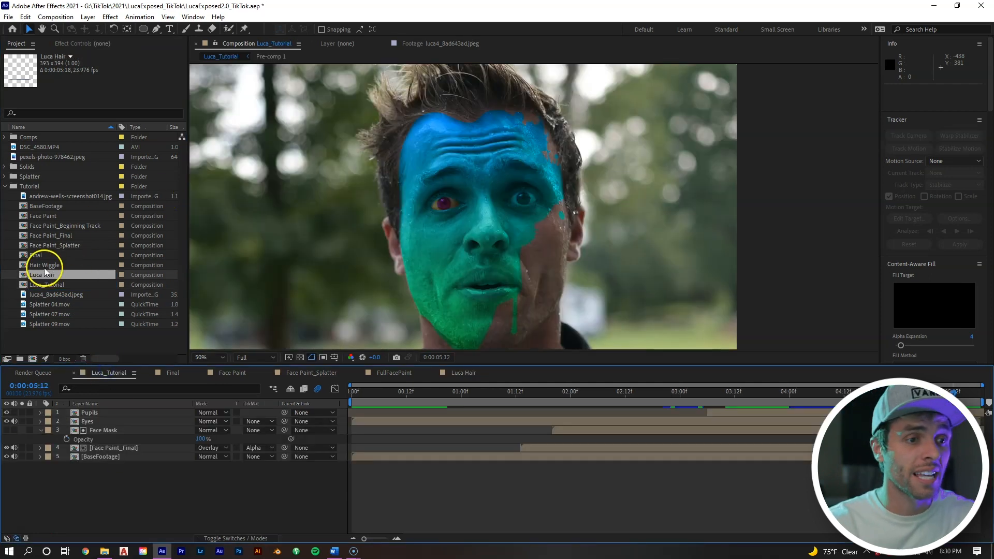
left_click_drag(42, 275, 497, 411)
left_click_drag(480, 299, 474, 140)
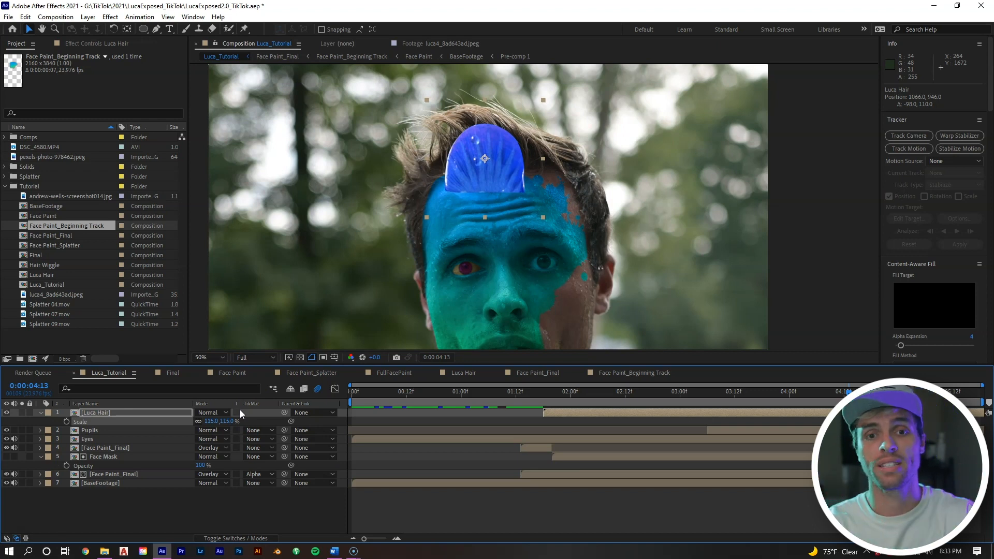
Step: Examine the fin's placement on the head and compare it with the head position back at 0:00:02:01
left_click_drag(395, 310, 398, 272)
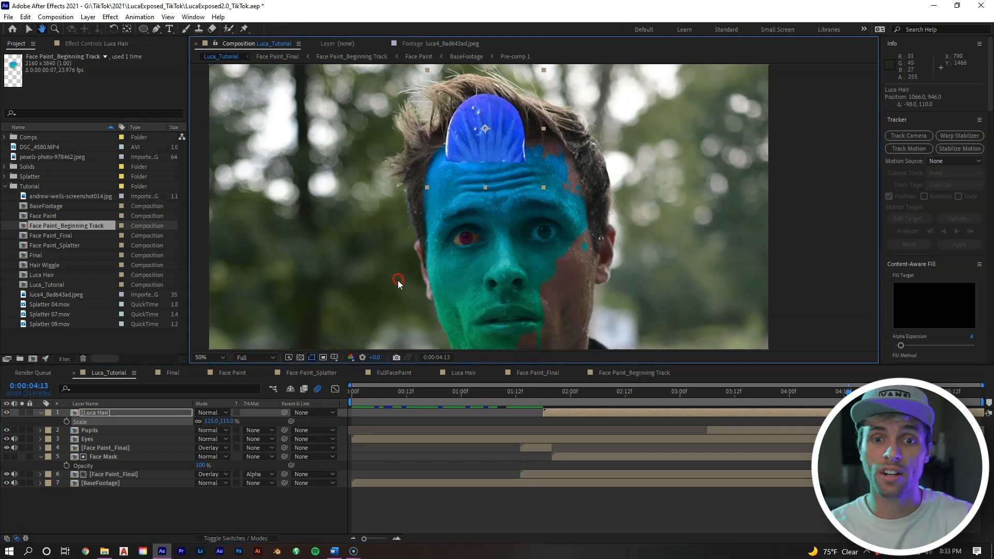
left_click_drag(537, 293, 535, 280)
left_click_drag(477, 148, 449, 178)
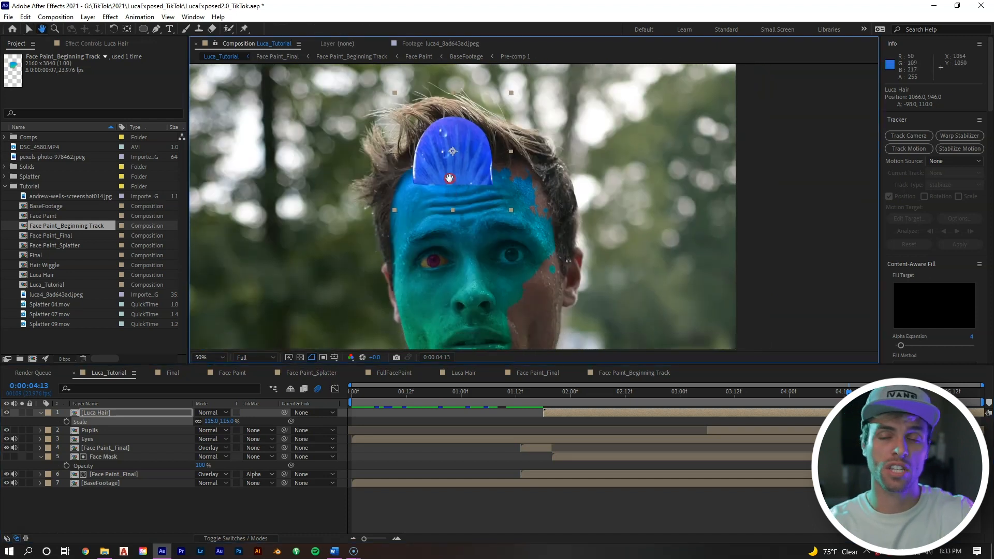
left_click_drag(641, 405, 576, 402)
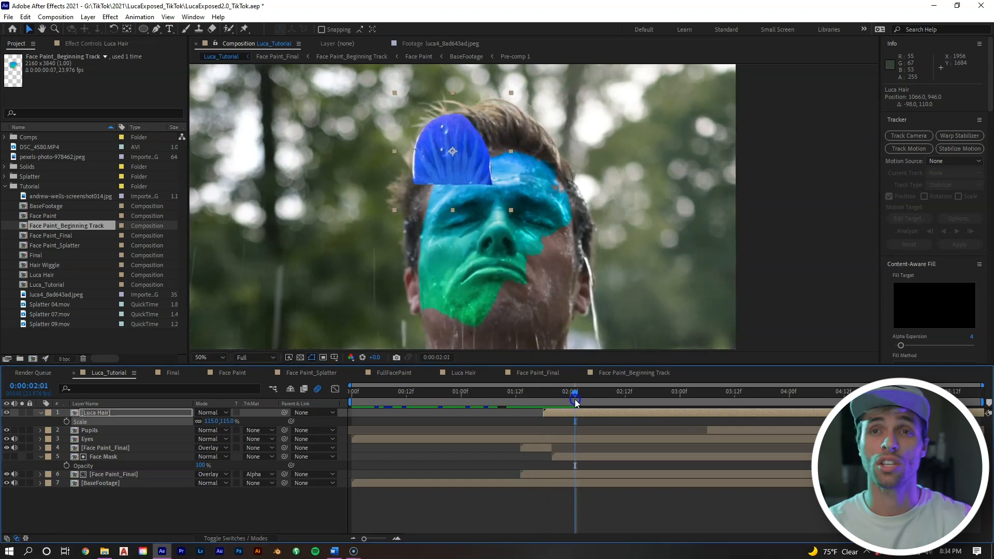
Step: At 0:00:04:13, scale and reposition the second Luca Hair fin, and place a duplicate beneath it further along the left side of the hairline
left_click_drag(797, 397, 848, 379)
key("ctrl+s")
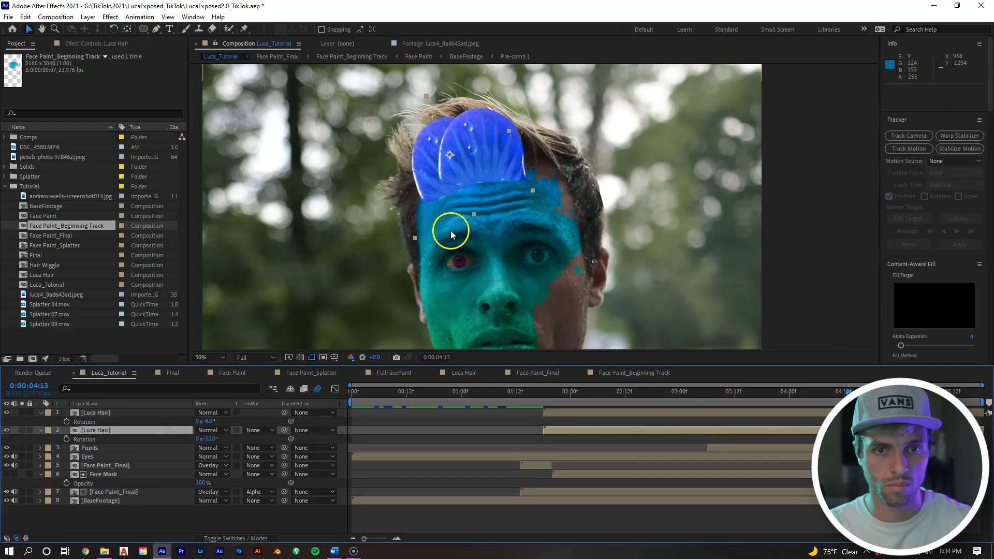
left_click_drag(448, 176, 440, 173)
key("s")
left_click_drag(223, 439, 218, 438)
key("ctrl+d")
left_click_drag(110, 430, 109, 451)
left_click_drag(445, 171, 399, 183)
Step: Duplicate the Luca Hair fin twice more, layering, moving and rotating the copies down the left side of the head
key("ctrl+d")
left_click_drag(110, 448, 110, 468)
key("r")
left_click_drag(204, 473, 215, 474)
key("ctrl+d")
left_click_drag(389, 176, 390, 243)
left_click_drag(226, 491, 219, 491)
Step: Duplicate another Luca Hair fin, move it to the right end of the hairline and set its rotation to +15°
scroll(434, 207, "down", 2)
key("ctrl+d")
key("r")
left_click_drag(318, 217, 461, 119)
left_click_drag(206, 491, 223, 491)
left_click(550, 185)
scroll(550, 185, "down", 3)
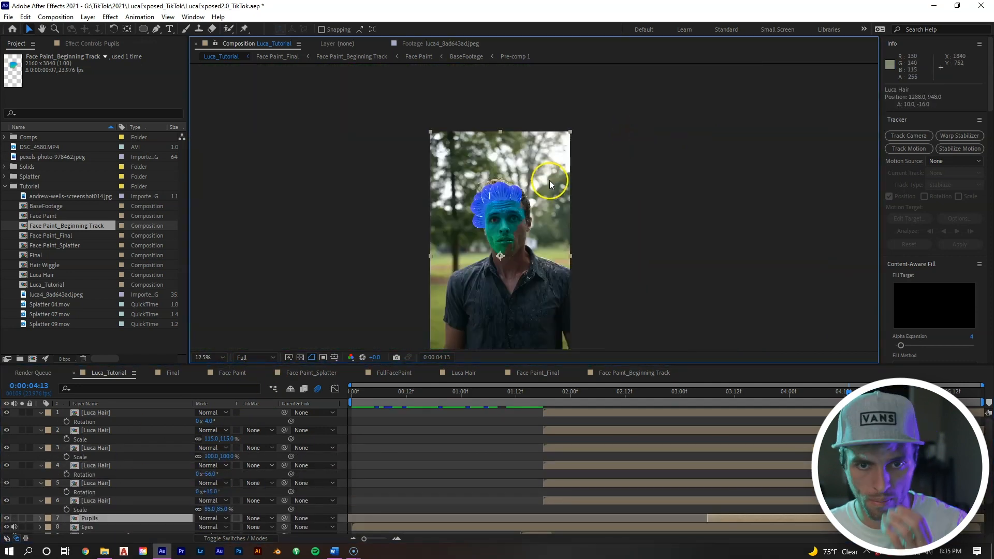
Step: Stagger the six Luca Hair layers so they start a few frames apart between 0:00:01:17 and 0:00:01:21, and save the project
scroll(536, 215, "up", 1)
left_click(563, 500)
left_click_drag(566, 483, 570, 483)
left_click_drag(571, 465, 567, 465)
left_click_drag(568, 448, 581, 430)
left_click_drag(572, 412, 585, 412)
key("ctrl+s")
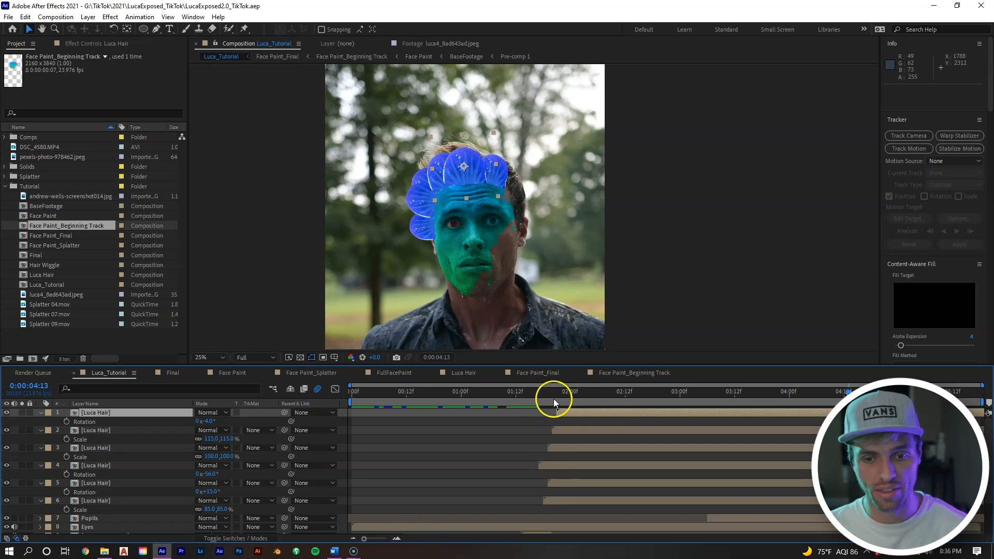
left_click(383, 538)
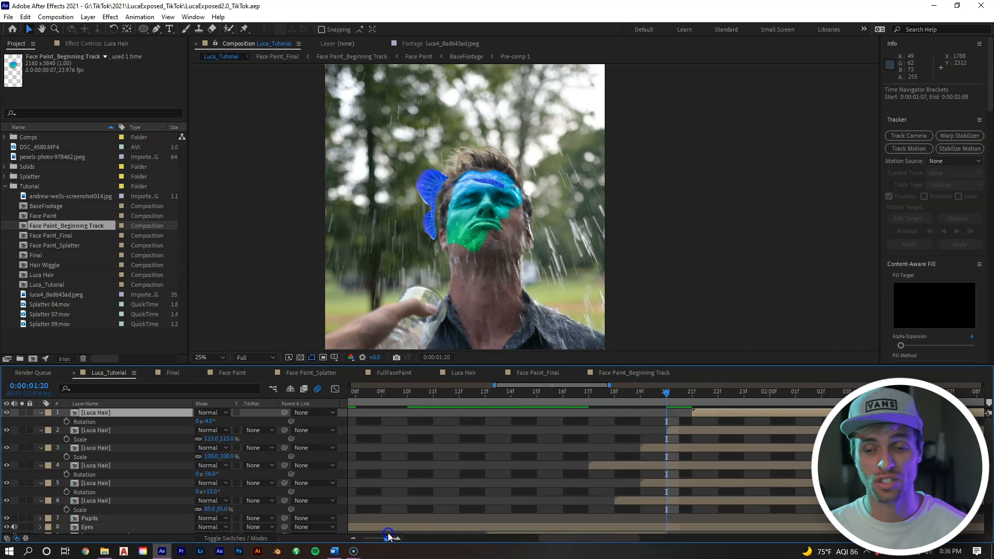
left_click_drag(385, 537, 383, 537)
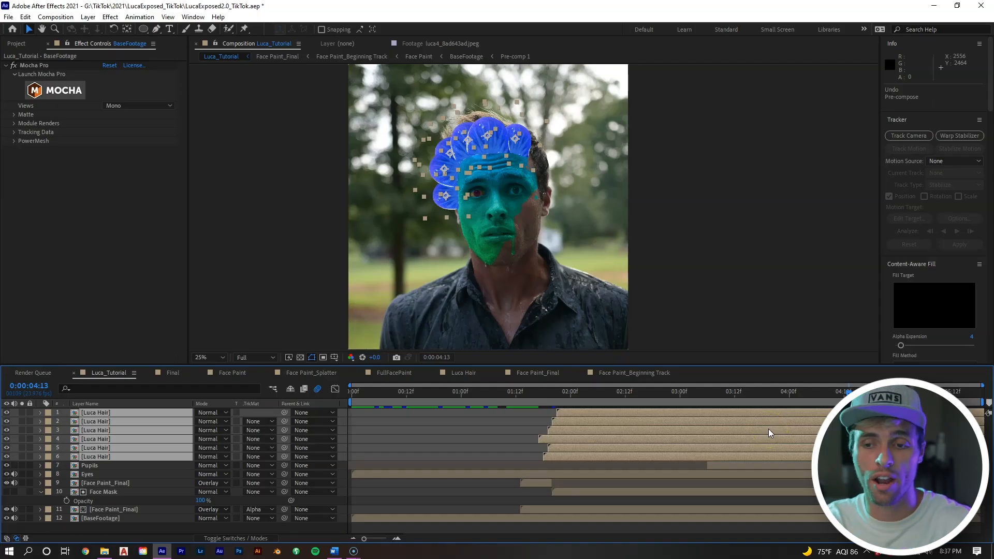
Step: Pre-compose the six Luca Hair layers as Hair Final, moving all attributes and not adjusting the duration to the layers' time span
right_click(768, 429)
left_click(797, 372)
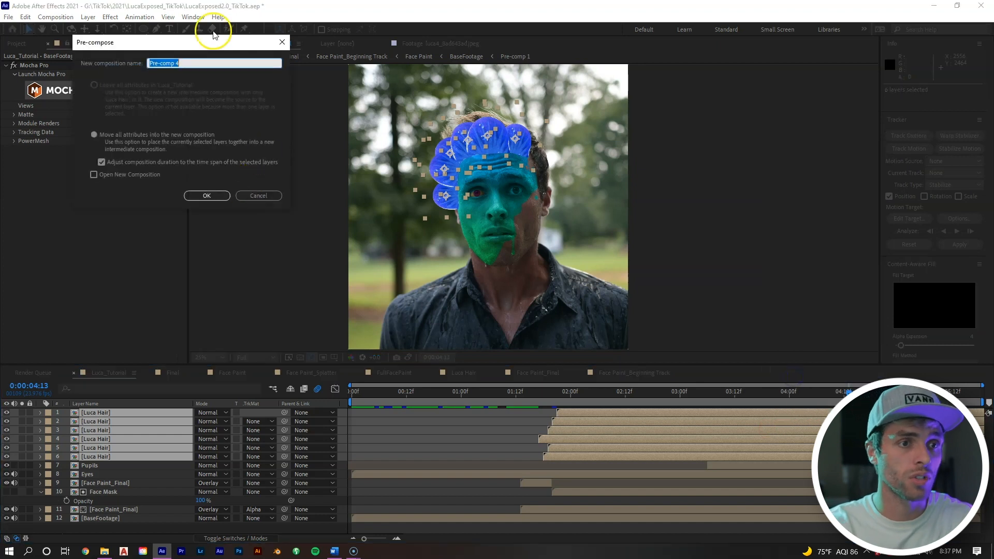
type("Hair Fainl")
key("BackSpace")
key("BackSpace")
key("BackSpace")
key("BackSpace")
type("inal")
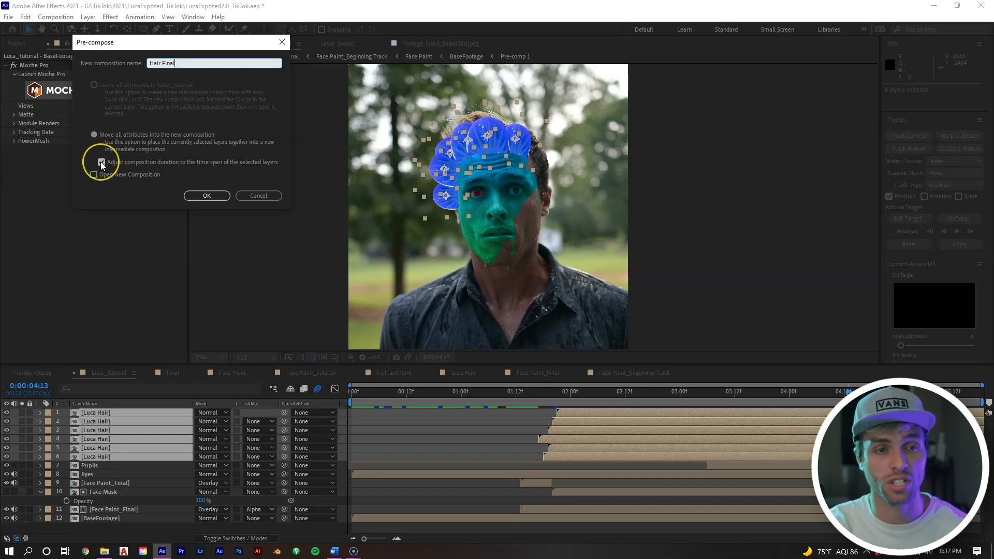
left_click(101, 162)
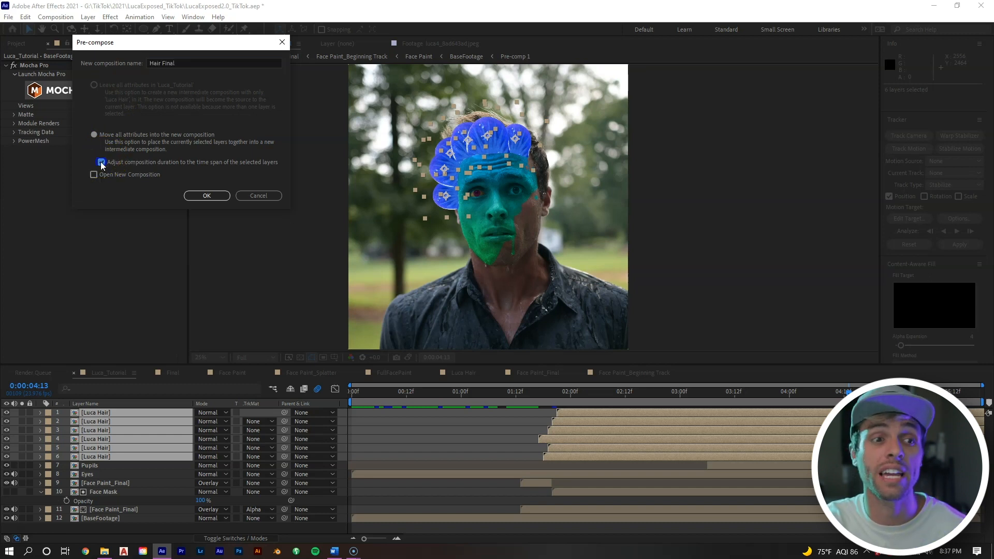
left_click(207, 196)
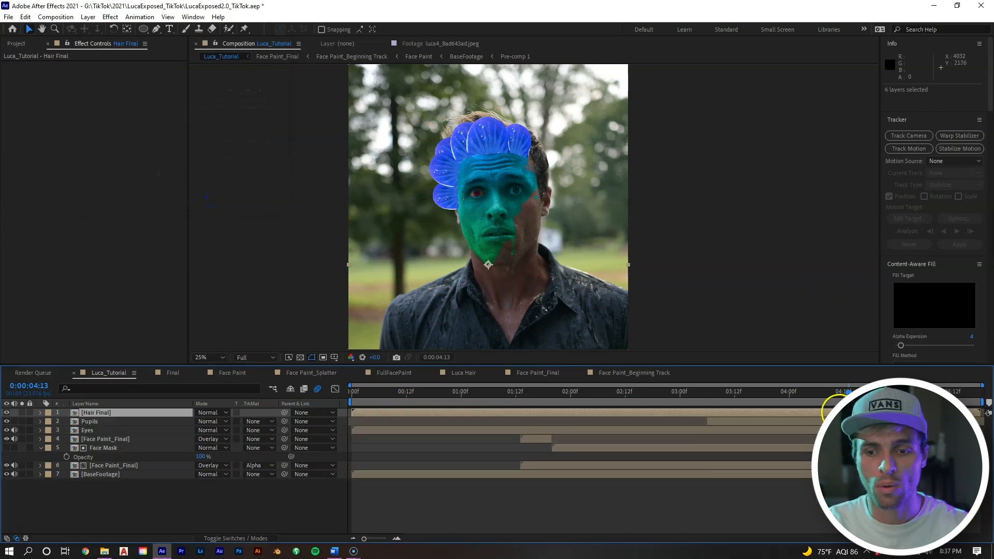
Step: Copy the Mocha Pro effect from the BaseFootage layer onto the Hair Final layer
left_click(745, 474)
left_click(89, 67)
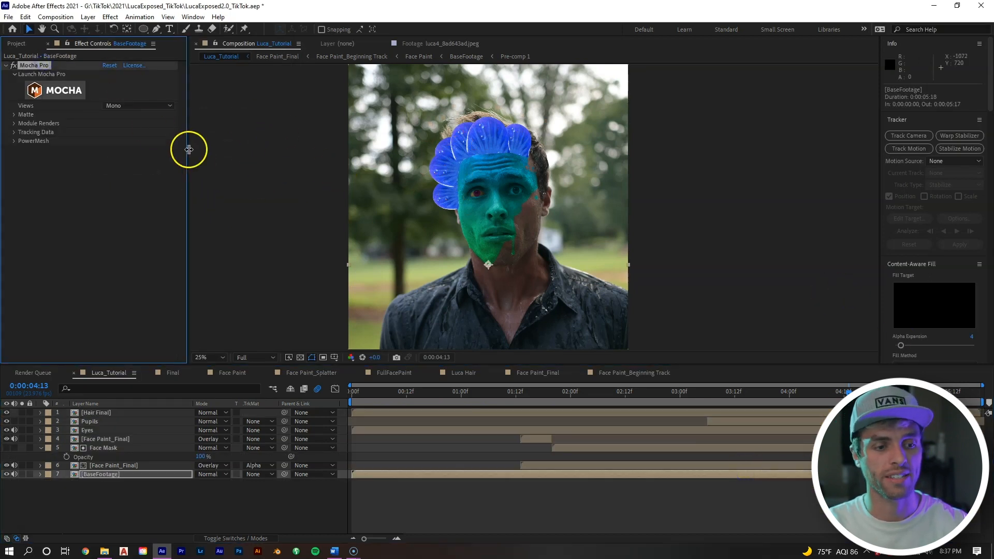
left_click(731, 415)
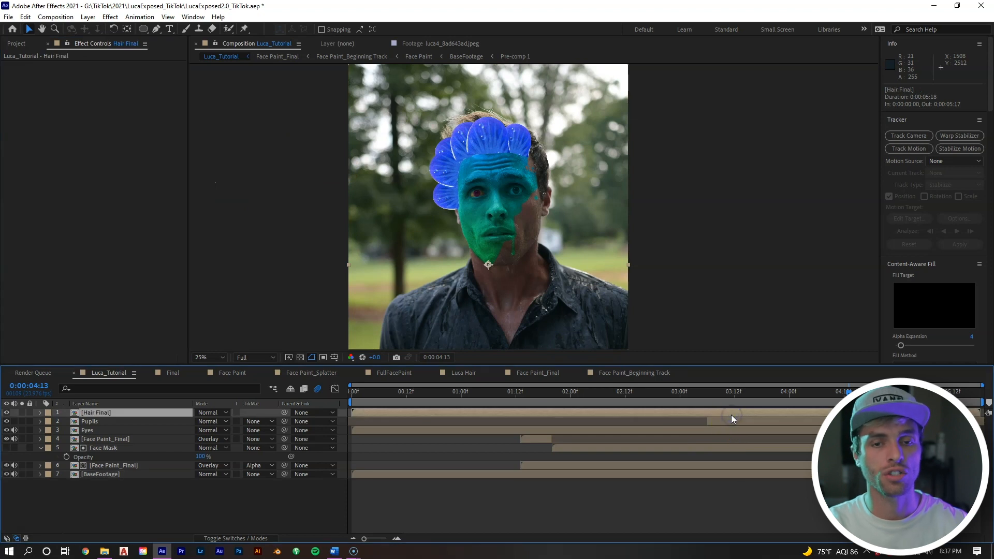
key("ctrl+v")
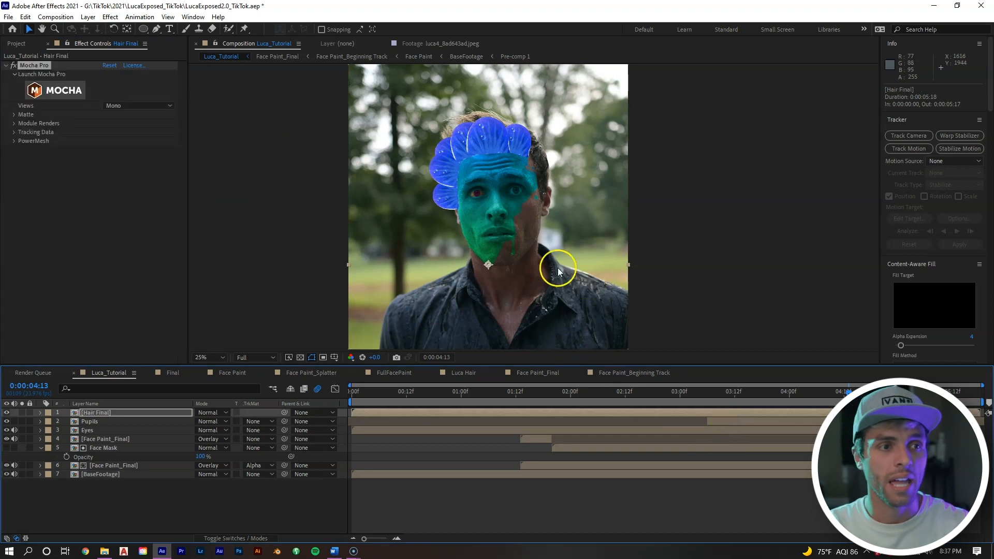
Step: Set Hair Final's Mocha Pro module to Stabilize: Warp with High warp quality and enable its render
left_click(14, 124)
left_click(123, 138)
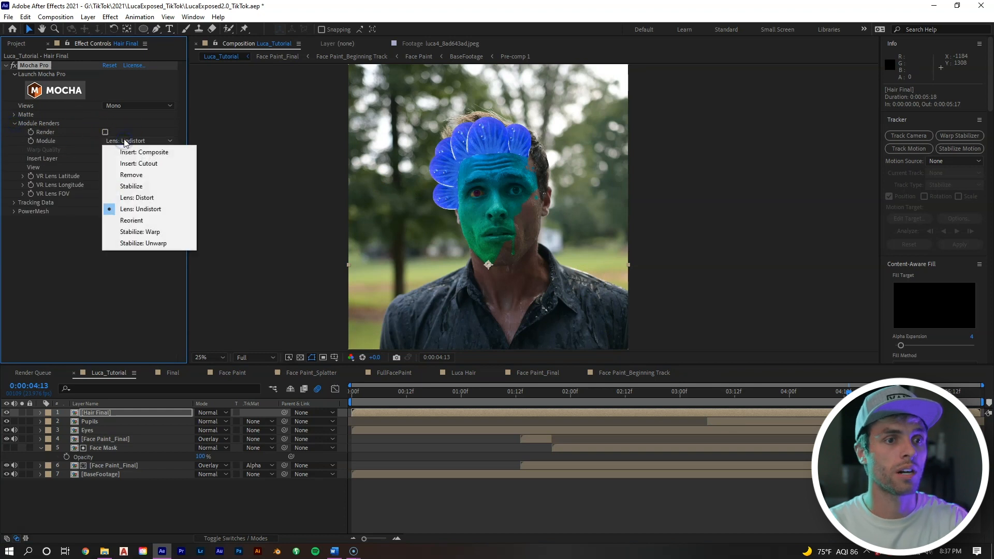
left_click(149, 233)
left_click(130, 153)
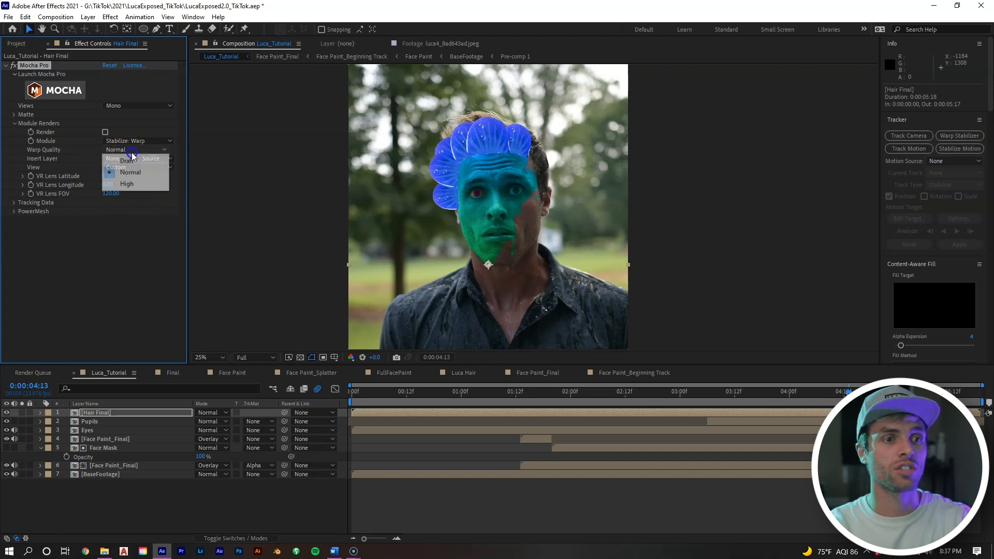
left_click(130, 183)
left_click(106, 132)
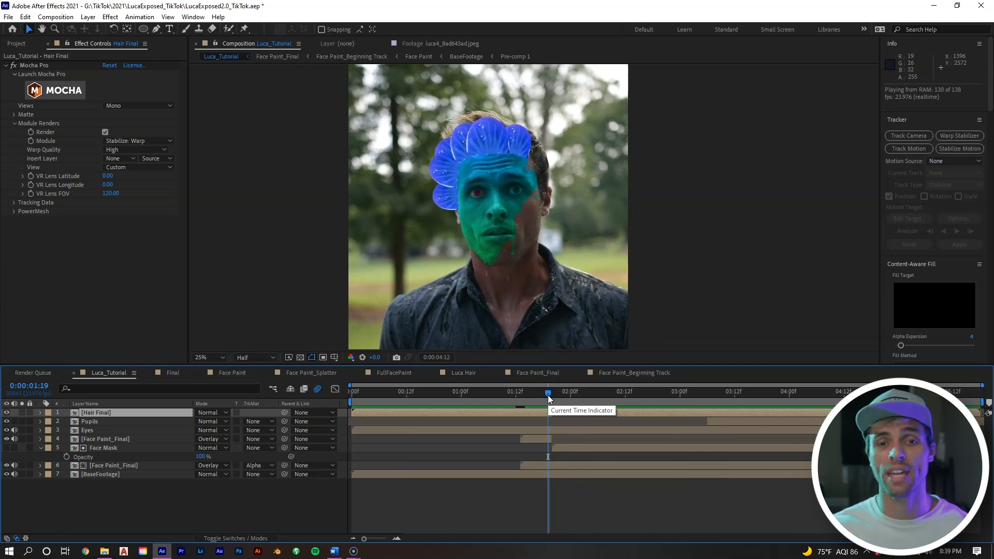
Step: Duplicate the Hair Final layer and shift the lower copy up and to the left to form a second row of fins behind the first
left_click_drag(549, 396, 649, 401)
left_click(641, 412)
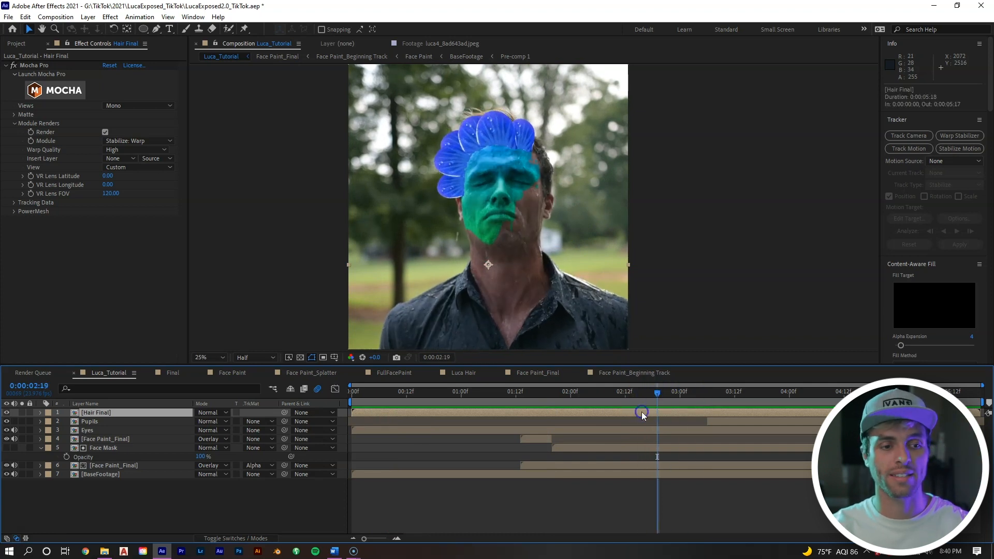
key("ctrl+d")
left_click_drag(543, 247, 541, 272)
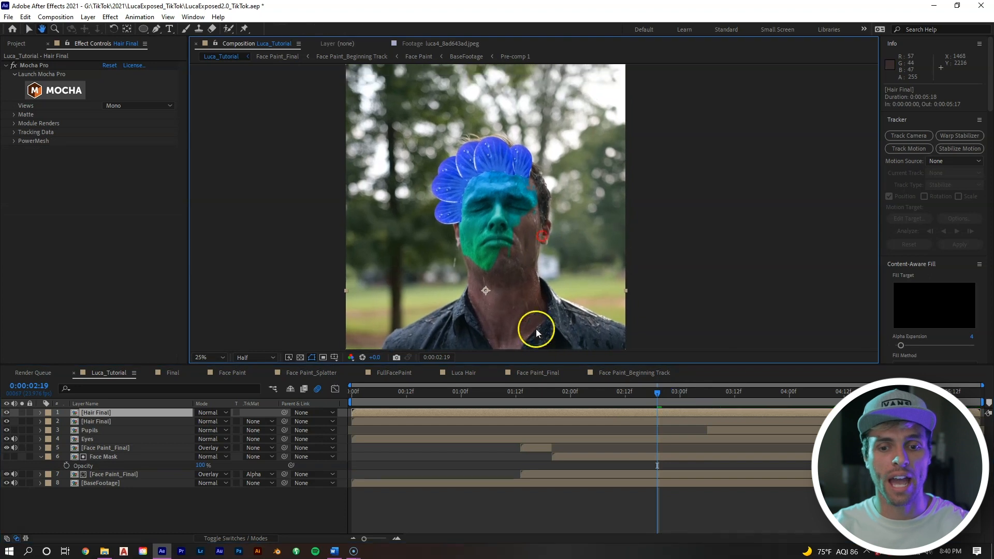
left_click(540, 418)
left_click_drag(662, 406, 679, 404)
left_click_drag(523, 197, 514, 185)
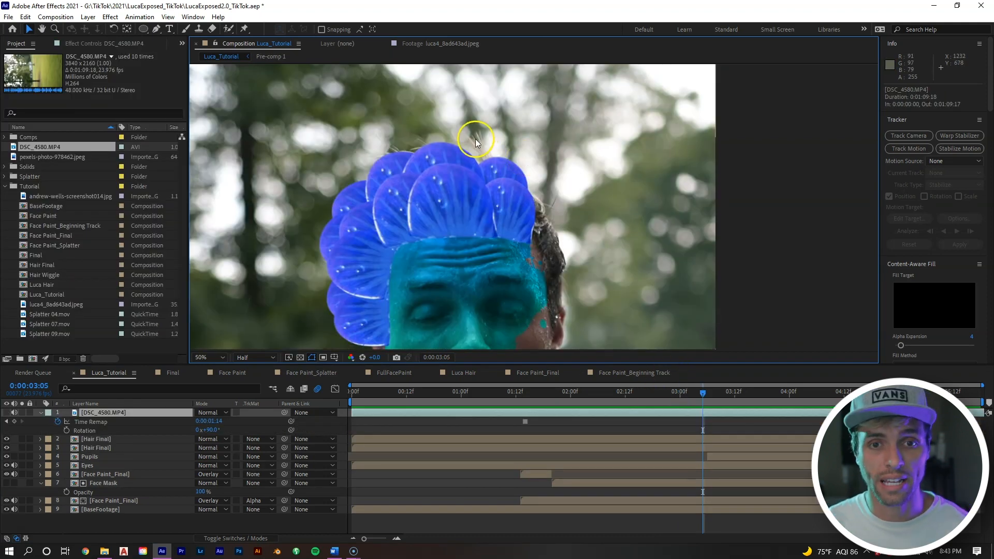
Step: Examine the hair around the fins and compare it with the clean DSC_4580.MP4 background plate by showing and hiding that layer
scroll(474, 138, "up", 2)
scroll(415, 204, "down", 4)
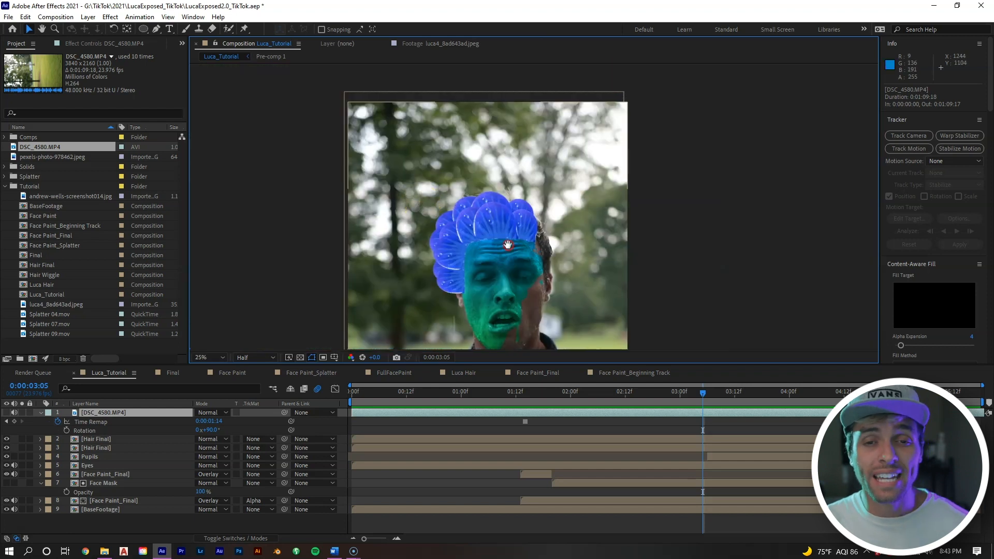
left_click_drag(507, 245, 503, 178)
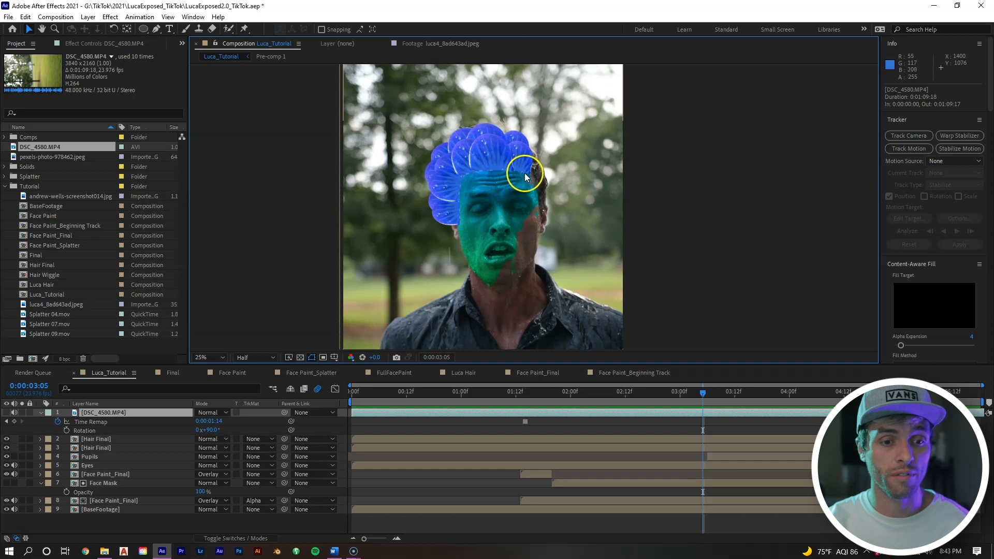
left_click(5, 413)
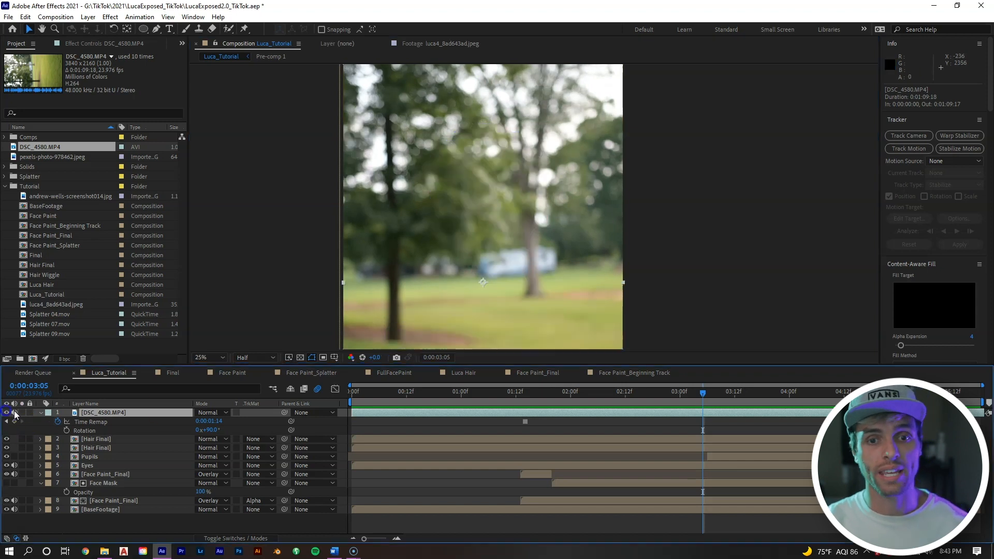
key("t")
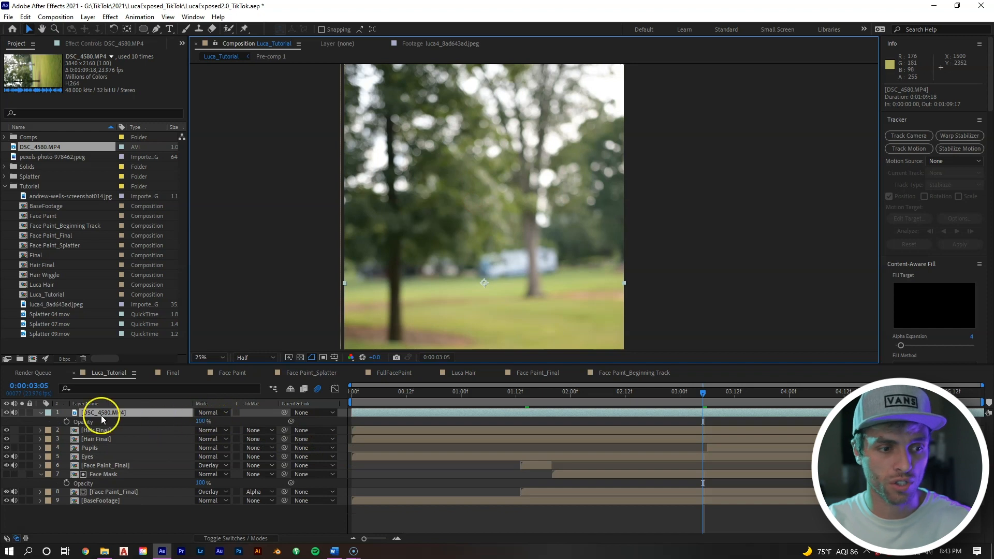
left_click(6, 412)
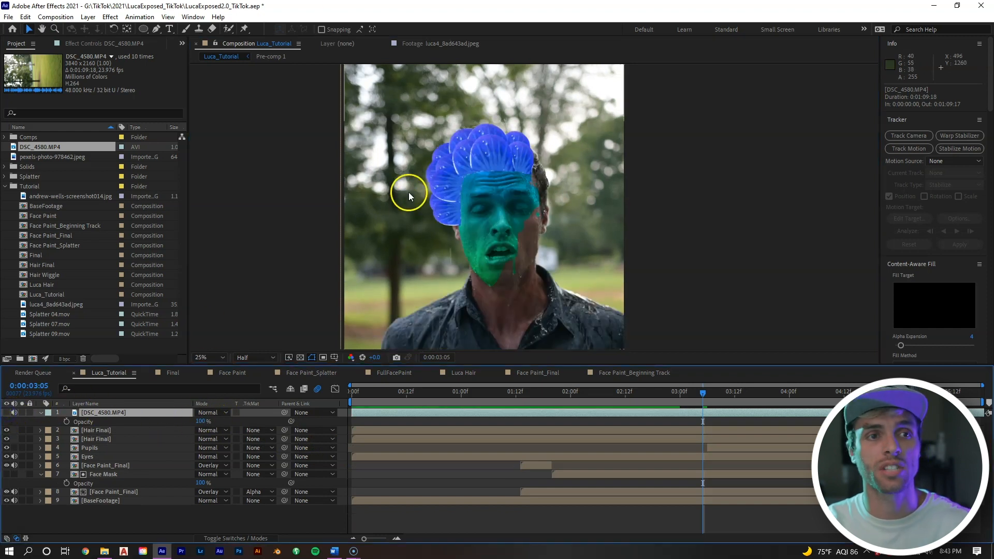
Step: Draw a closed Pen tool mask on DSC_4580.MP4 around the hair tips above the fins and make the layer visible
left_click(156, 29)
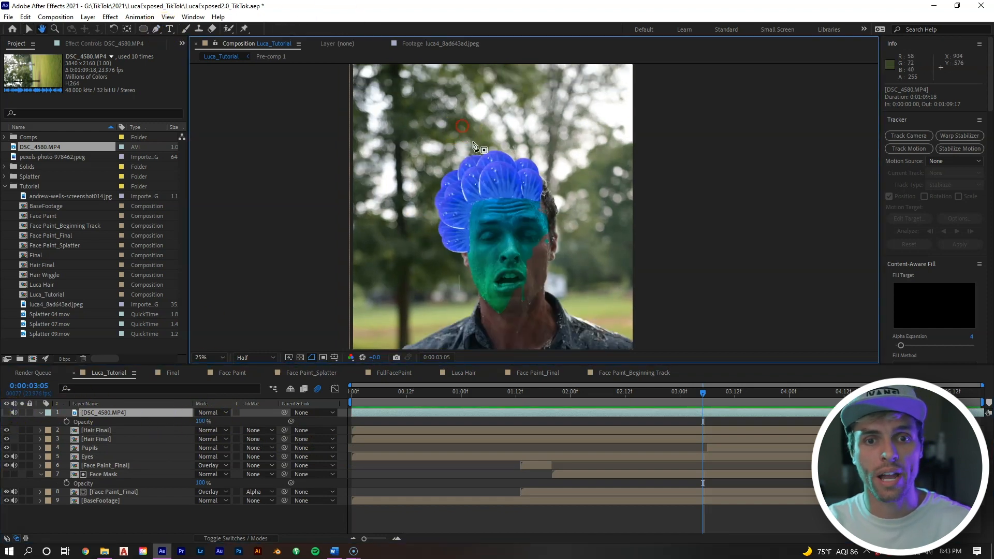
left_click(441, 157)
left_click(481, 163)
left_click(518, 171)
left_click(535, 172)
left_click(555, 145)
left_click_drag(526, 109, 501, 106)
left_click_drag(445, 111, 443, 132)
left_click(448, 160)
left_click(6, 412)
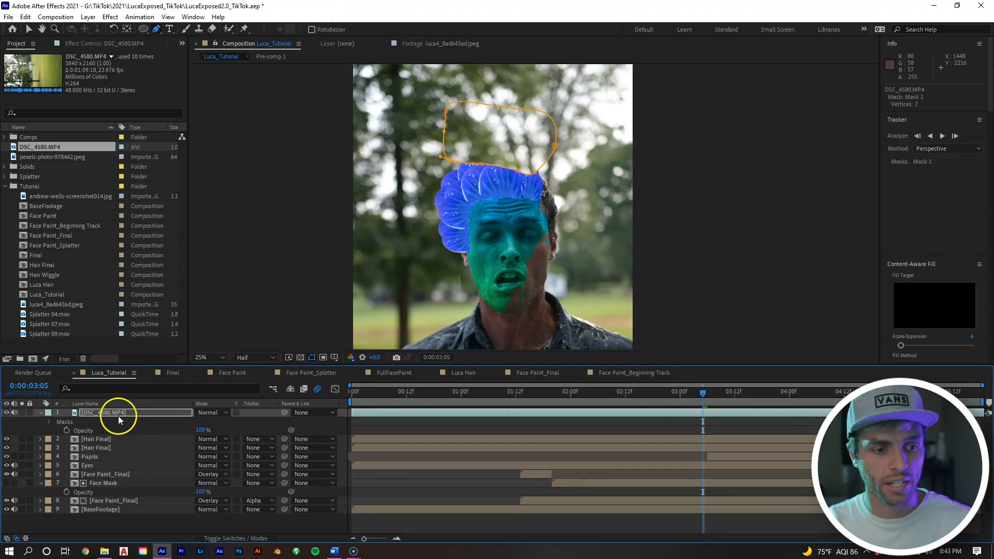
Step: Move the masked DSC_4580.MP4 layer directly above BaseFootage and inspect the covered hair behind the fins
left_click_drag(119, 416, 136, 506)
left_click(29, 29)
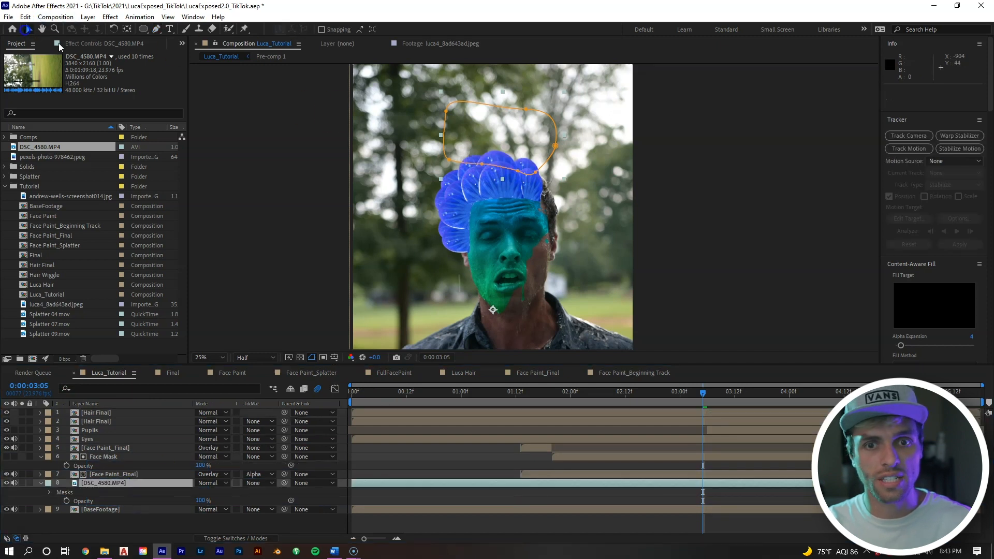
scroll(523, 137, "up", 3)
scroll(543, 133, "up", 1)
left_click_drag(495, 115, 519, 226)
left_click_drag(494, 143, 514, 183)
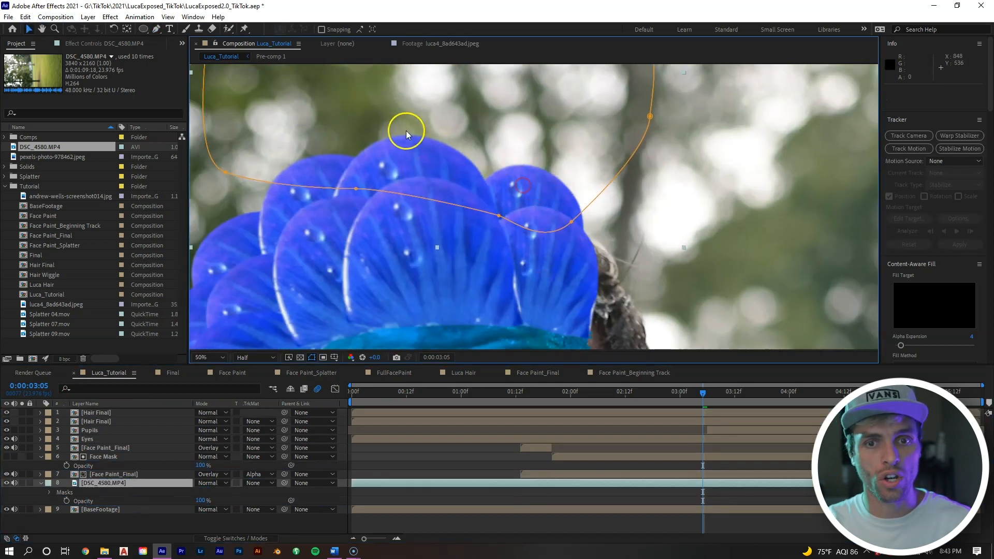
scroll(445, 143, "down", 3)
scroll(511, 172, "down", 1)
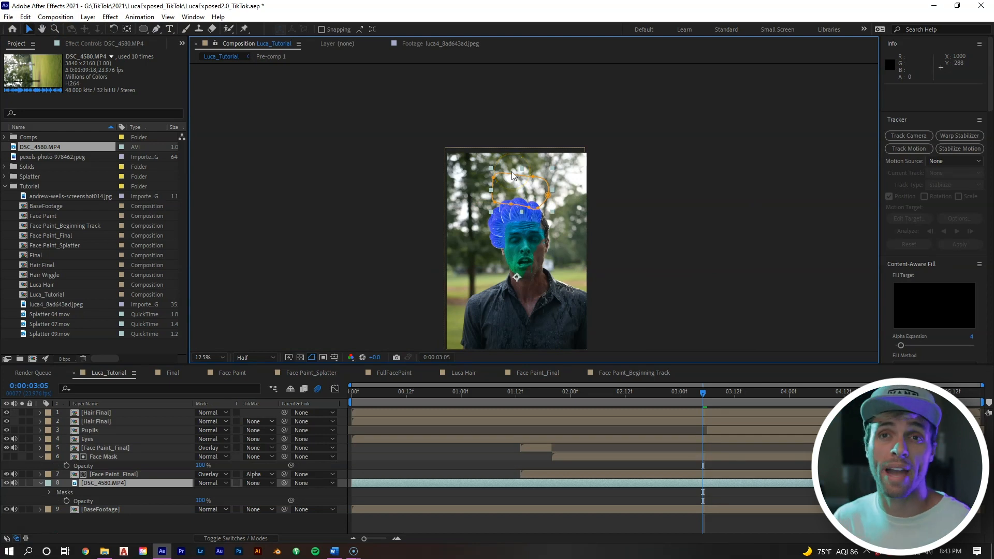